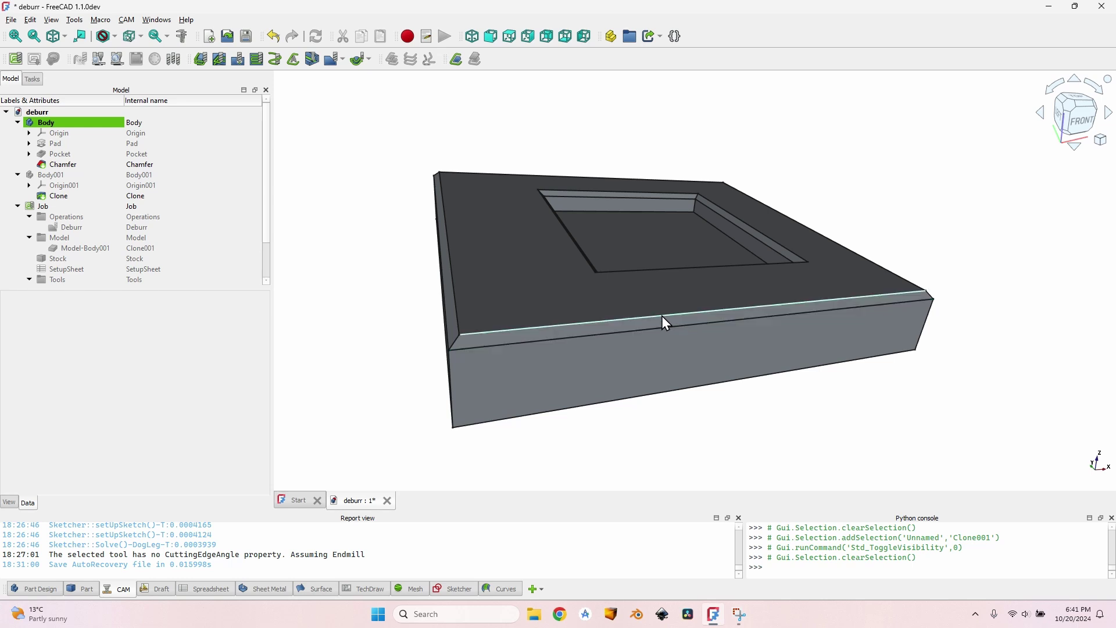
# Step: Select the 3 mm chamfer face on the block body
pyautogui.click(666, 327)
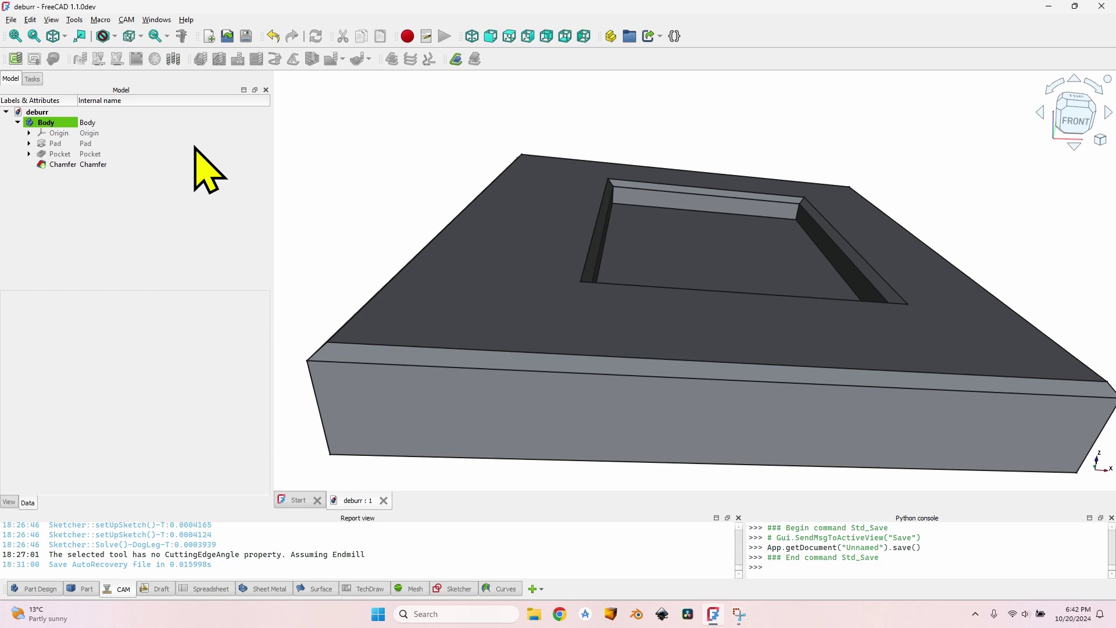
pyautogui.click(78, 164)
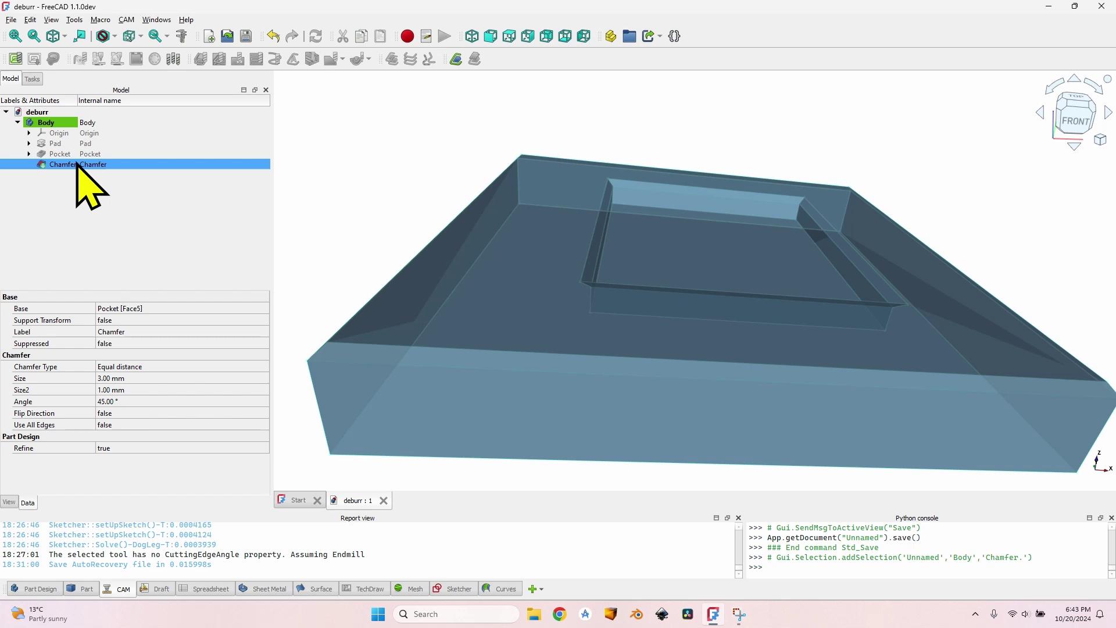
pyautogui.click(378, 185)
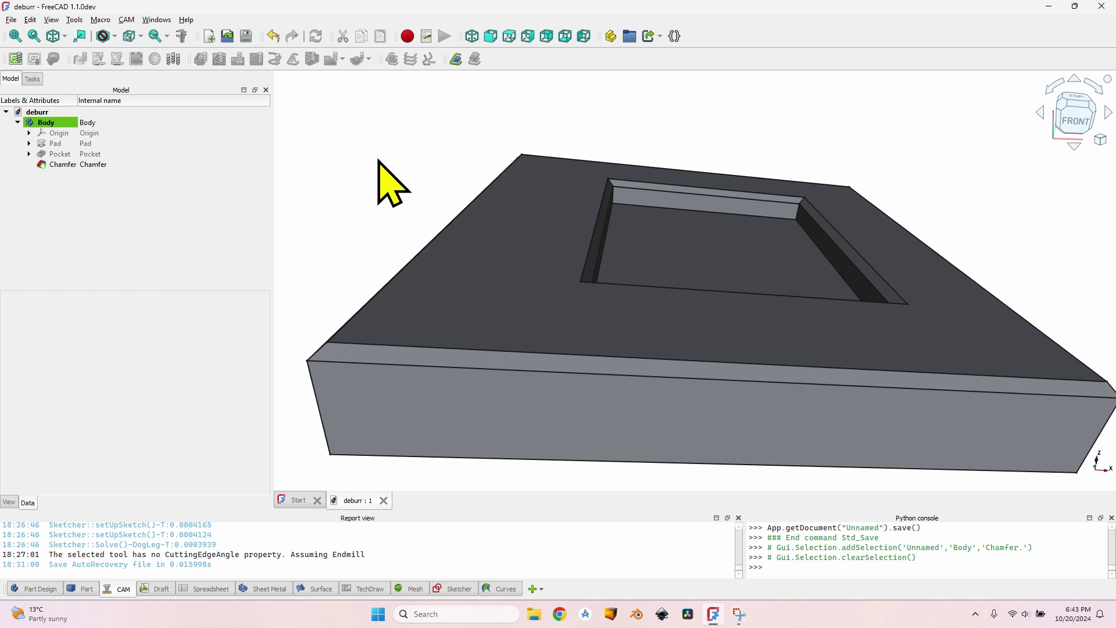
# Step: Create a CAM job for Body from the 6 mm hardwood template
pyautogui.click(47, 122)
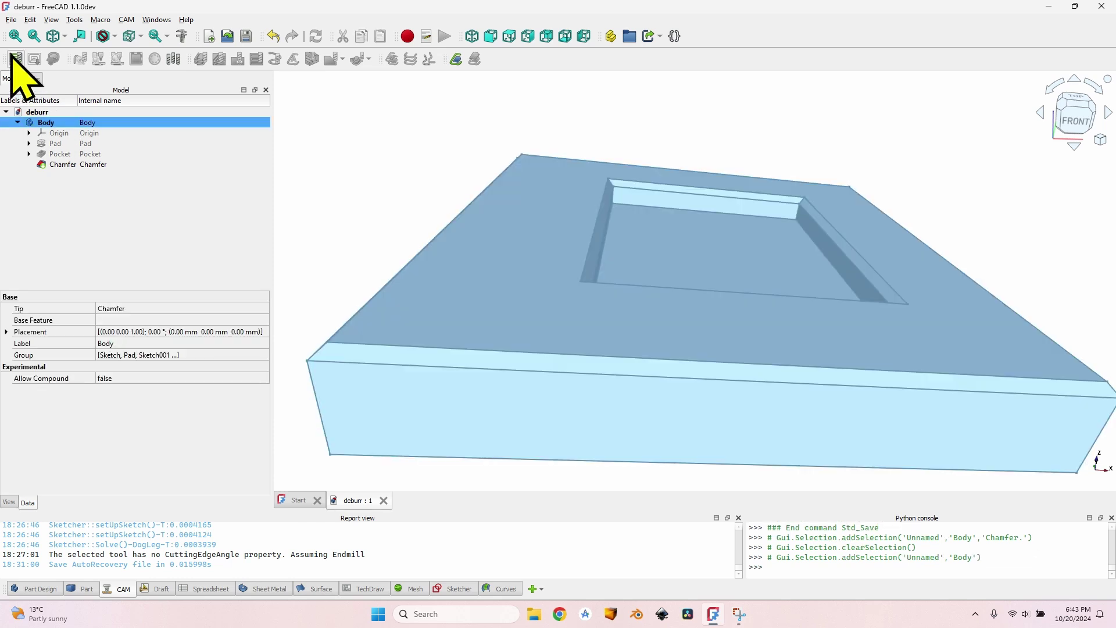
pyautogui.click(16, 58)
pyautogui.click(494, 151)
pyautogui.click(520, 186)
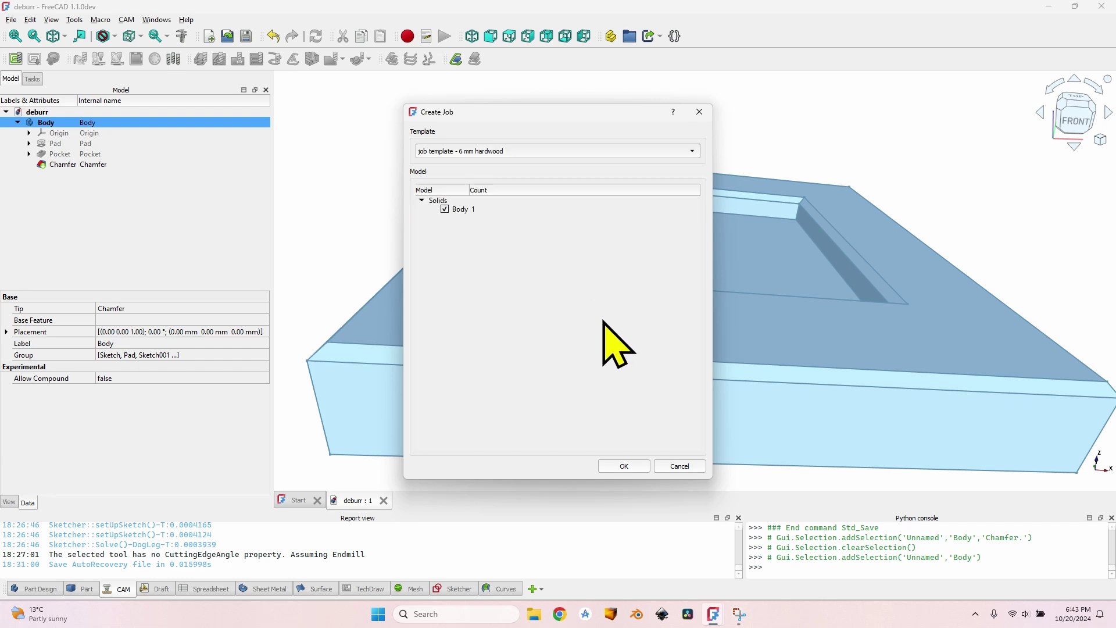
pyautogui.click(627, 466)
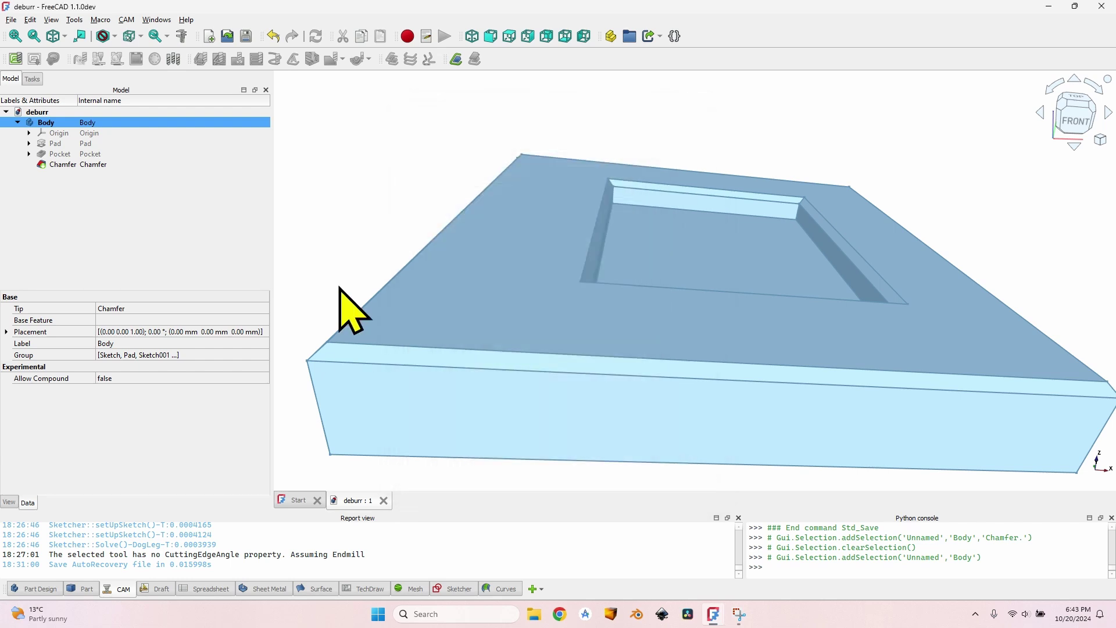
pyautogui.scroll(-1, 93, 152)
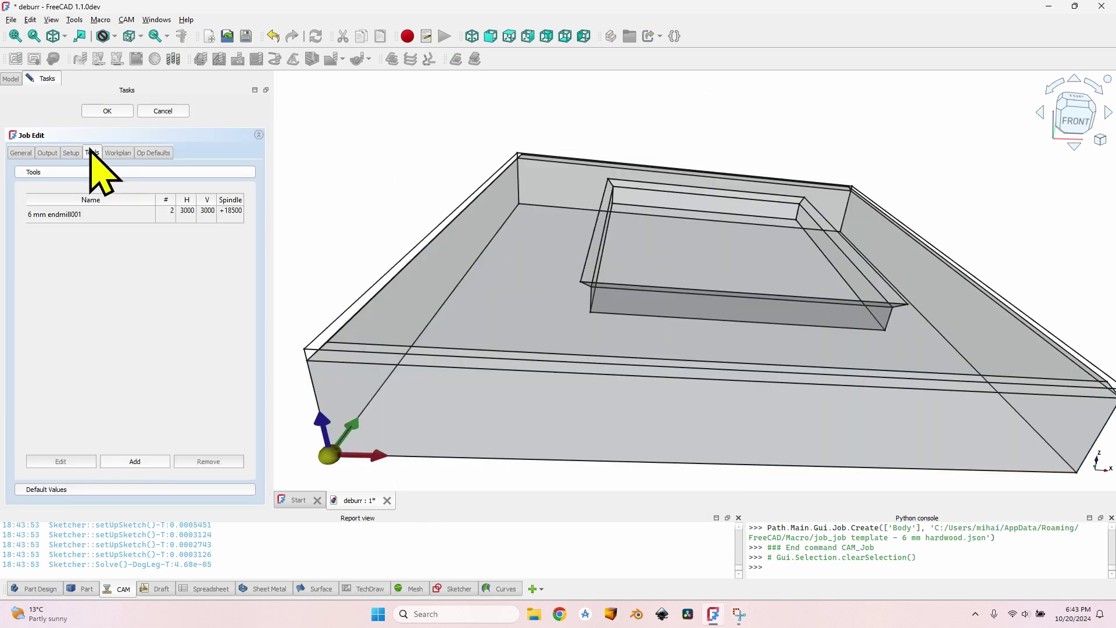
pyautogui.scroll(1, 96, 152)
# Step: Add the 90 deg V Bit to the job's tools
pyautogui.click(96, 152)
pyautogui.click(144, 460)
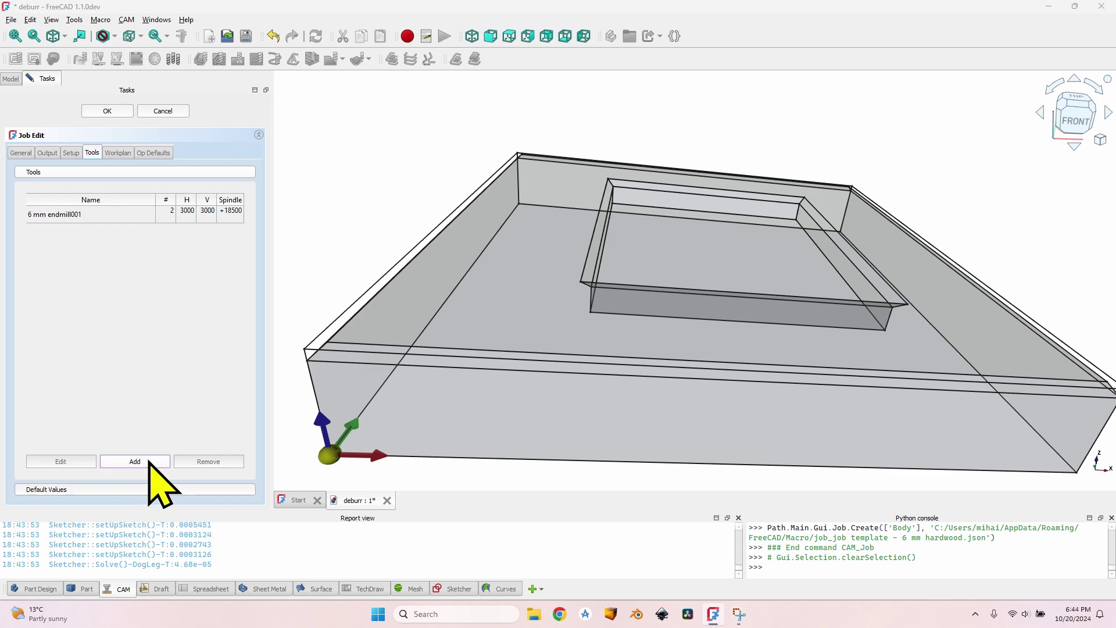
pyautogui.scroll(-8, 250, 418)
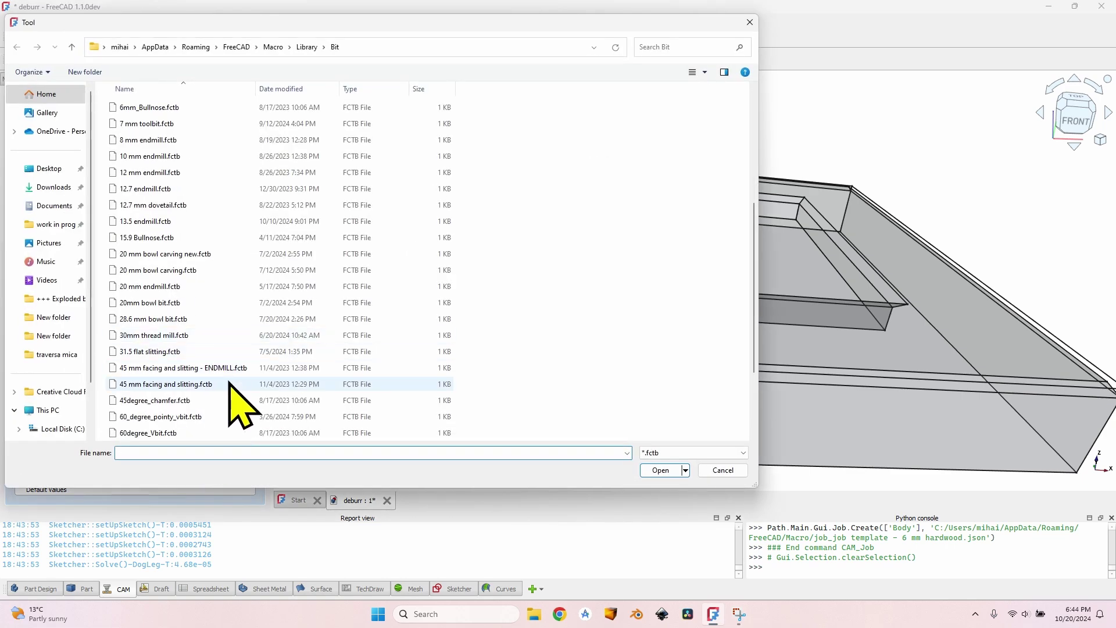
pyautogui.click(192, 337)
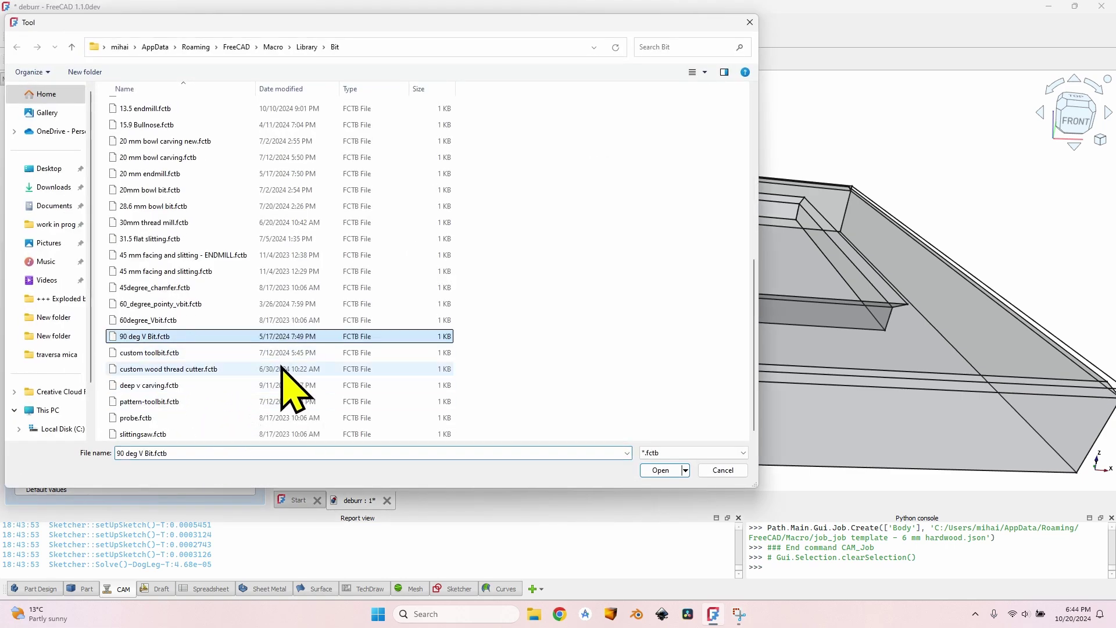
pyautogui.click(656, 469)
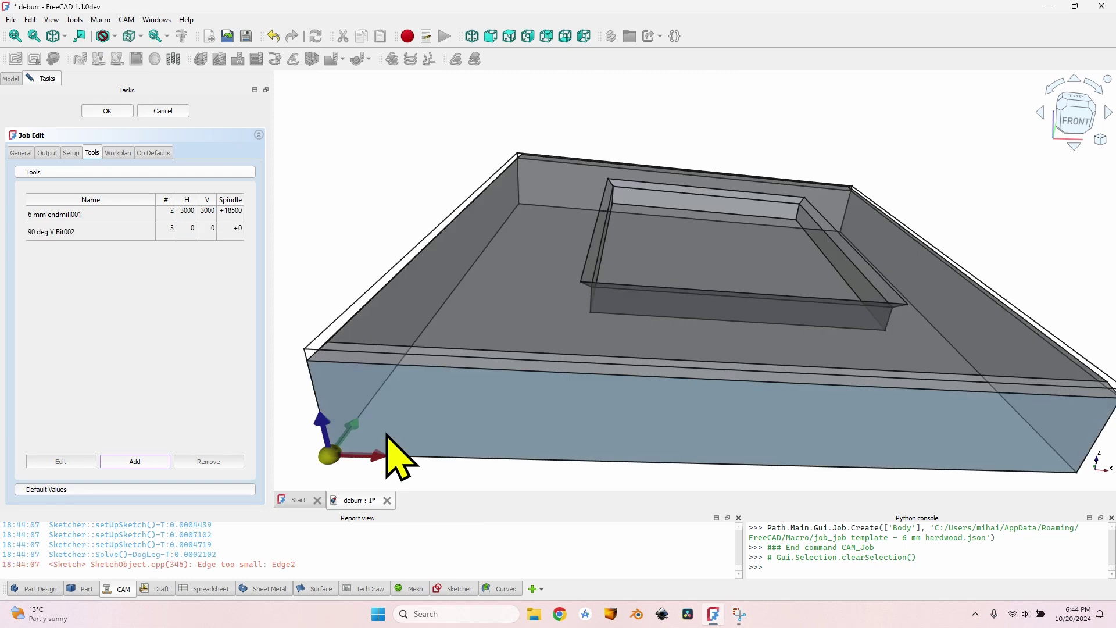
# Step: Set the V bit's horizontal and vertical feeds to 2000 and spindle speed to 17000
pyautogui.doubleClick(186, 231)
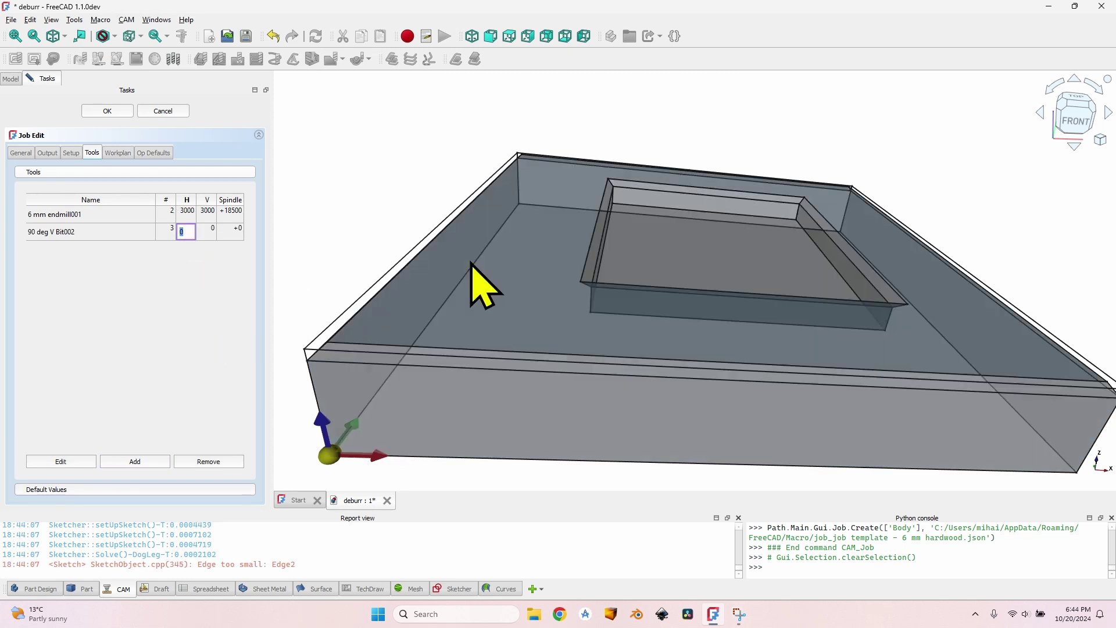
pyautogui.write('2000')
pyautogui.press('Tab')
pyautogui.write('2000')
pyautogui.press('Tab')
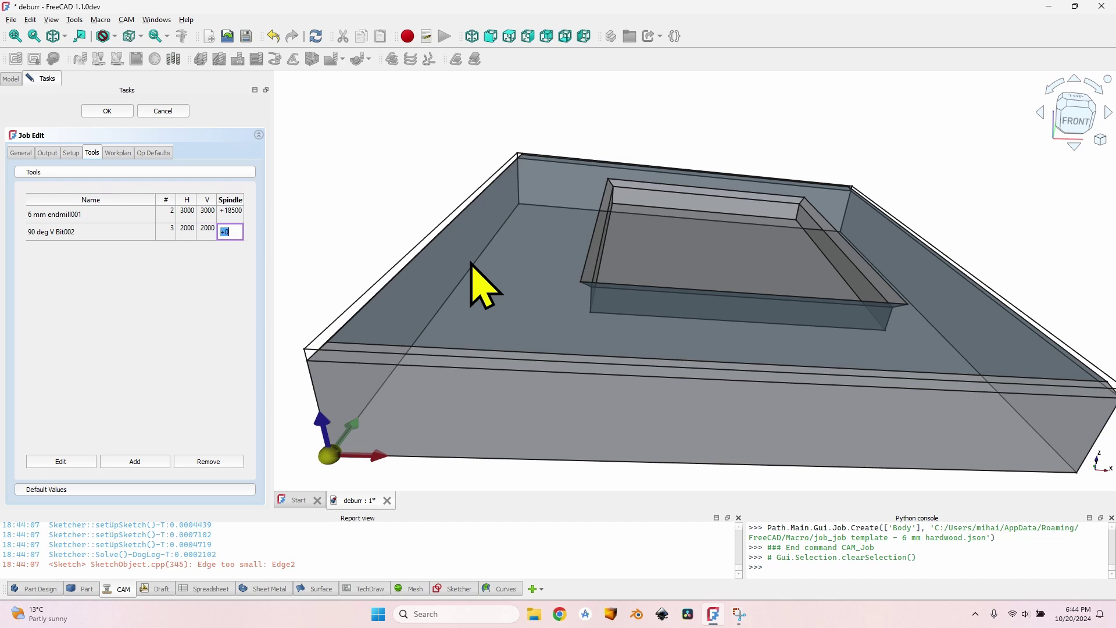
pyautogui.write('17000')
pyautogui.press('Return')
# Step: Close the Job editor, expand Job > Model to show the Model-Body clone, and select its face
pyautogui.click(108, 111)
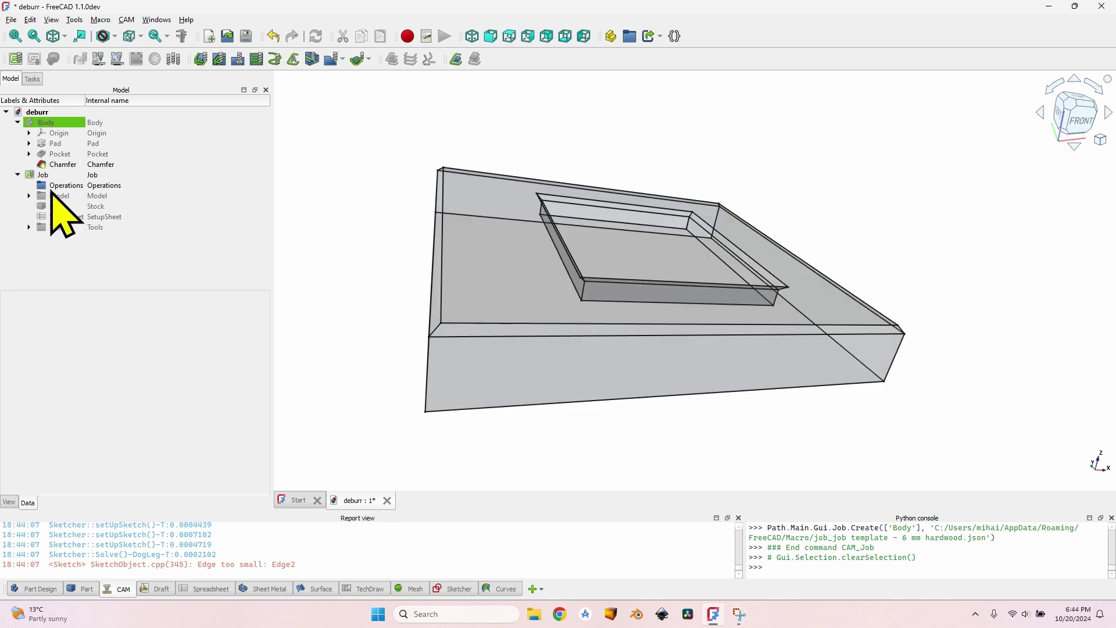
pyautogui.click(29, 195)
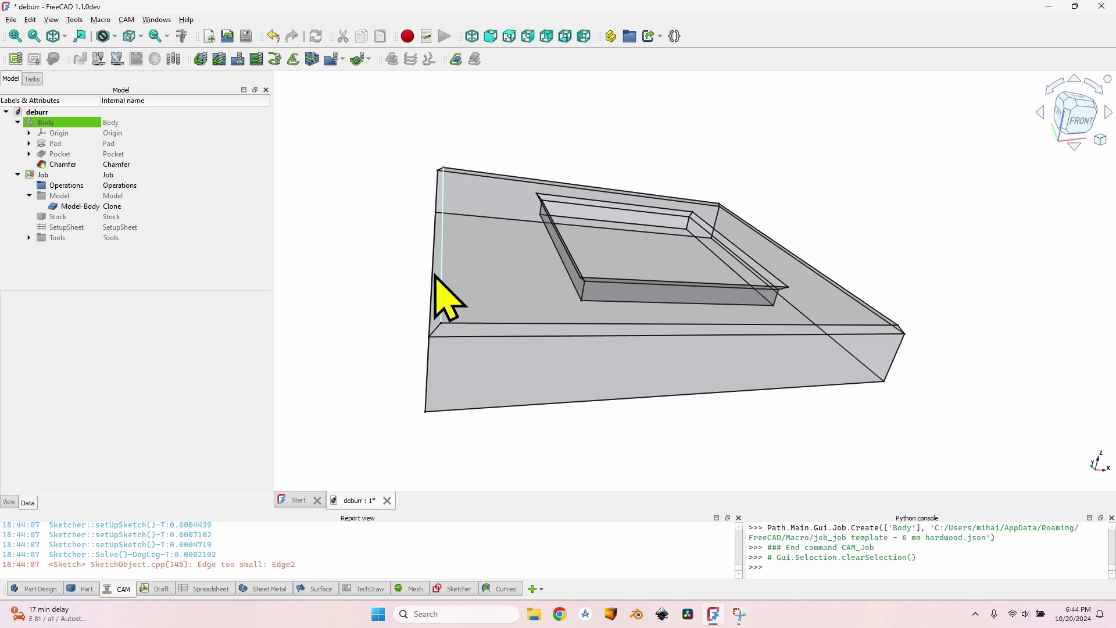
pyautogui.scroll(3, 477, 291)
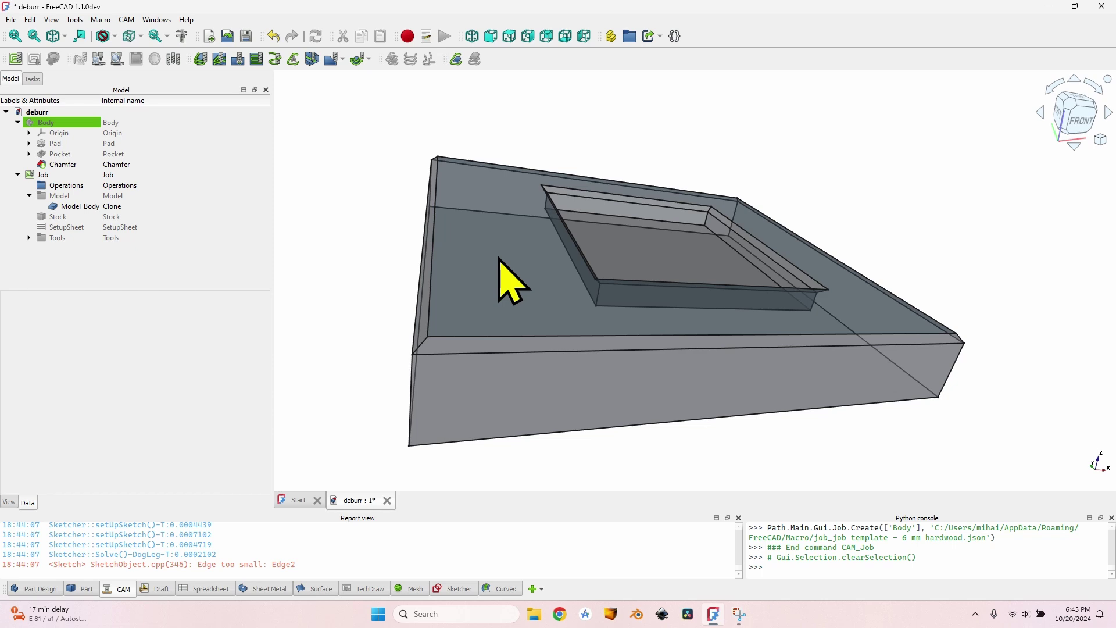
pyautogui.click(500, 258)
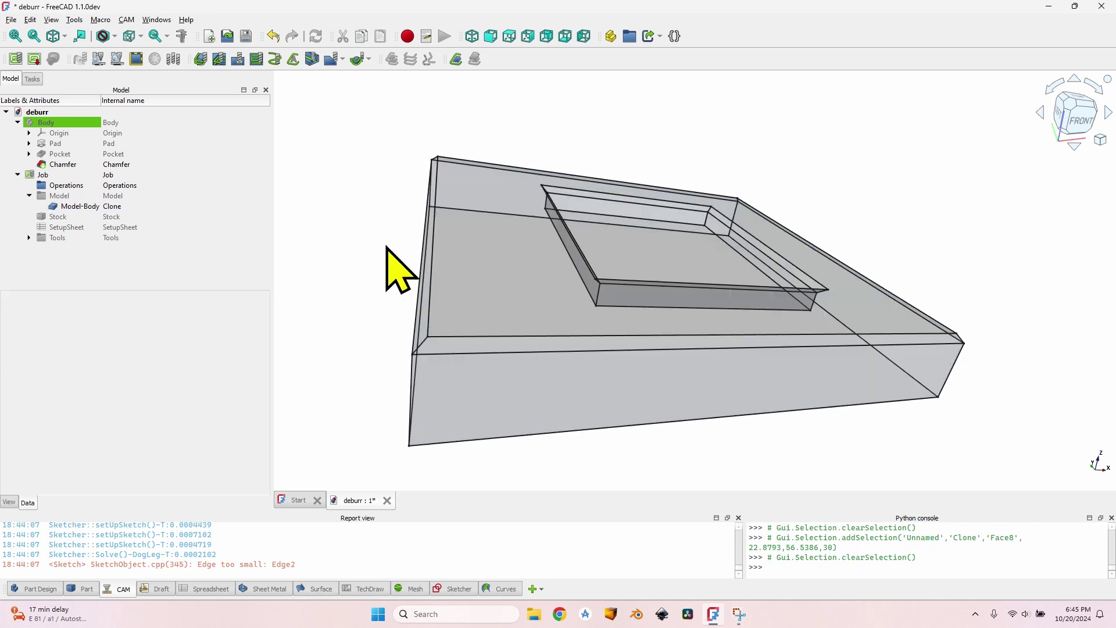
pyautogui.click(486, 243)
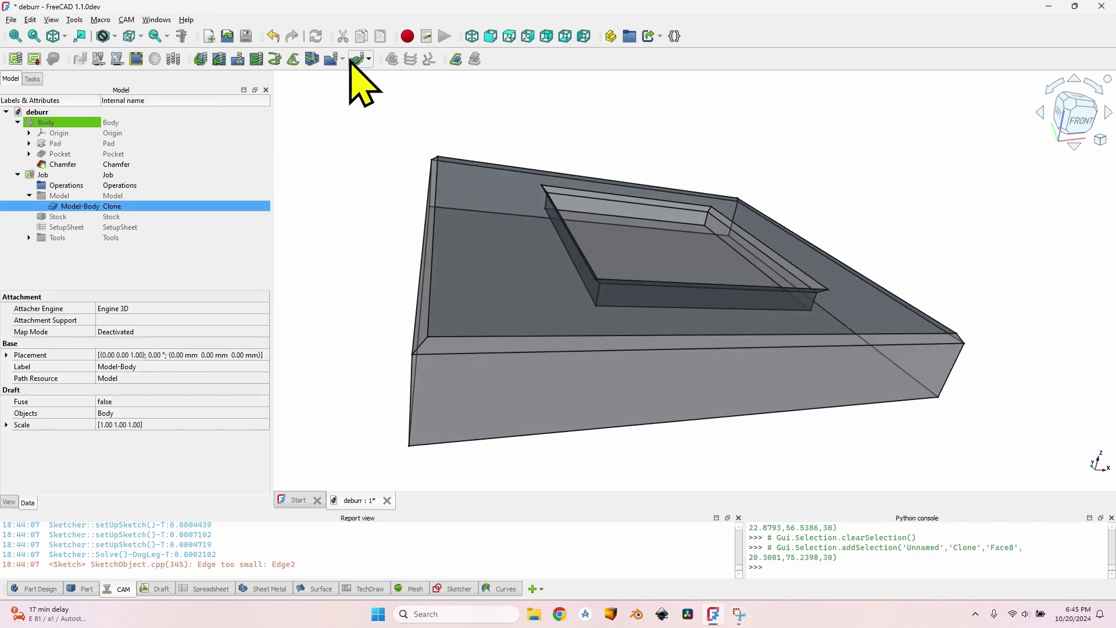
pyautogui.click(330, 60)
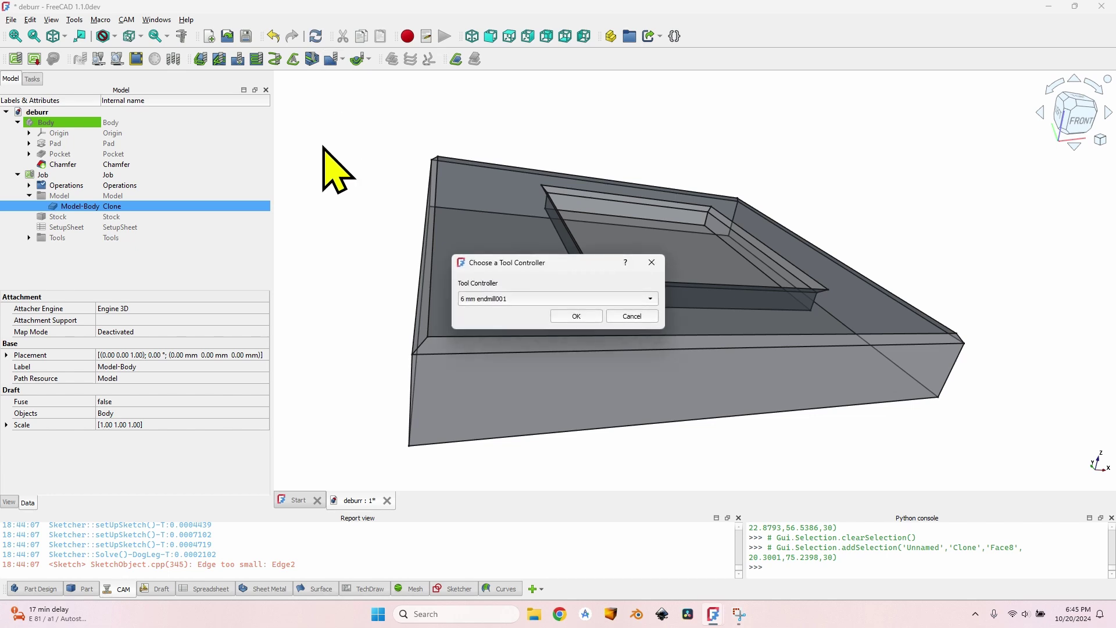
pyautogui.click(526, 298)
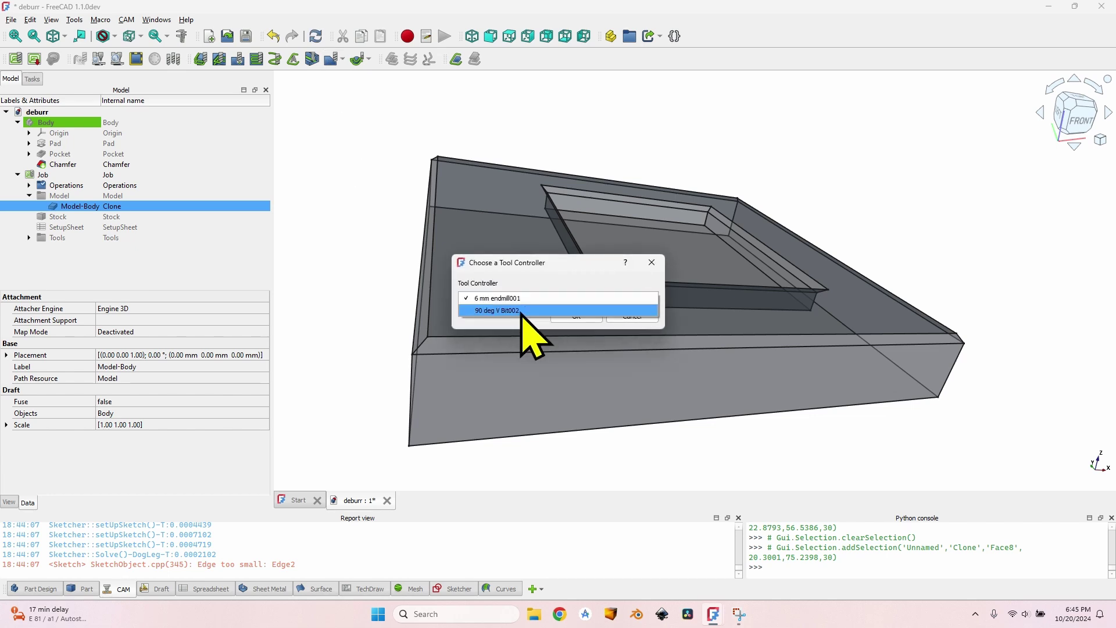
pyautogui.click(519, 311)
pyautogui.click(576, 316)
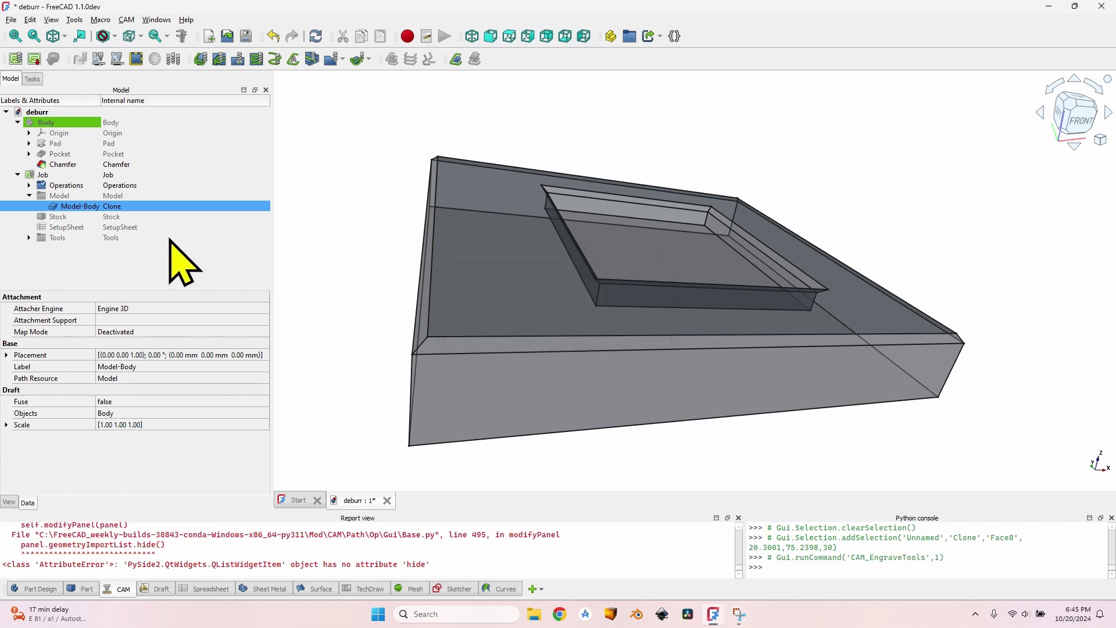
pyautogui.doubleClick(74, 196)
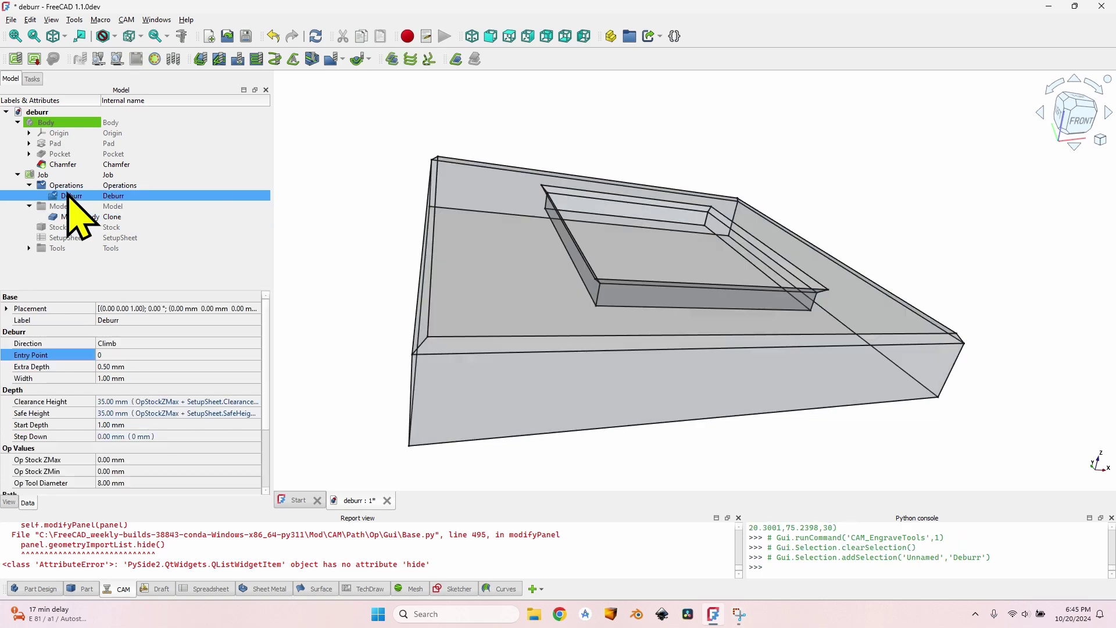
pyautogui.click(189, 111)
pyautogui.scroll(5, 267, 548)
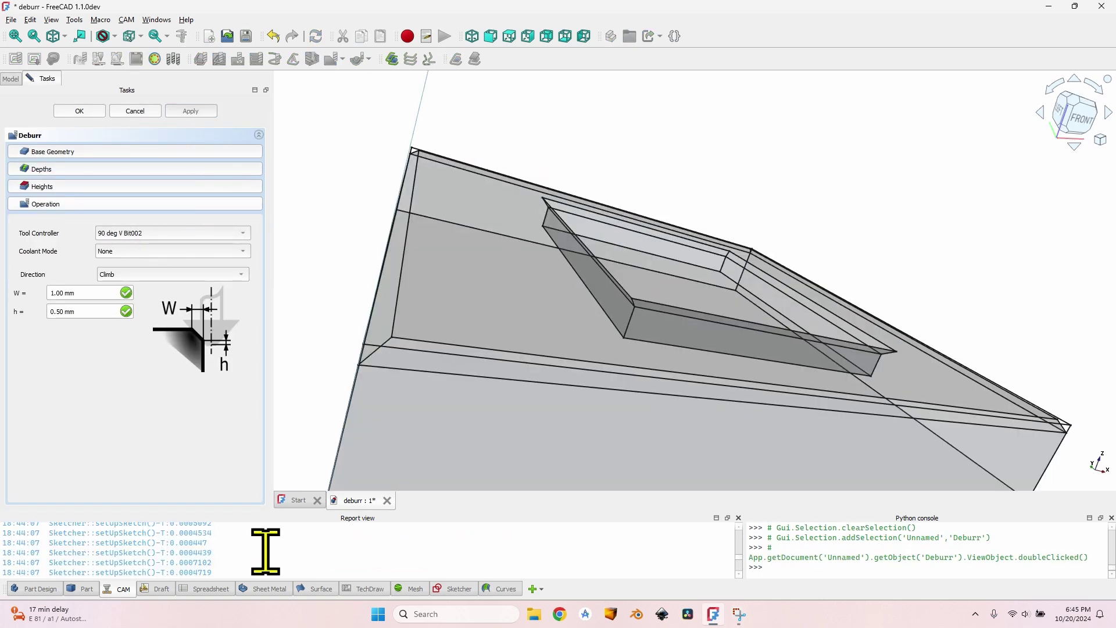
pyautogui.scroll(-2, 267, 543)
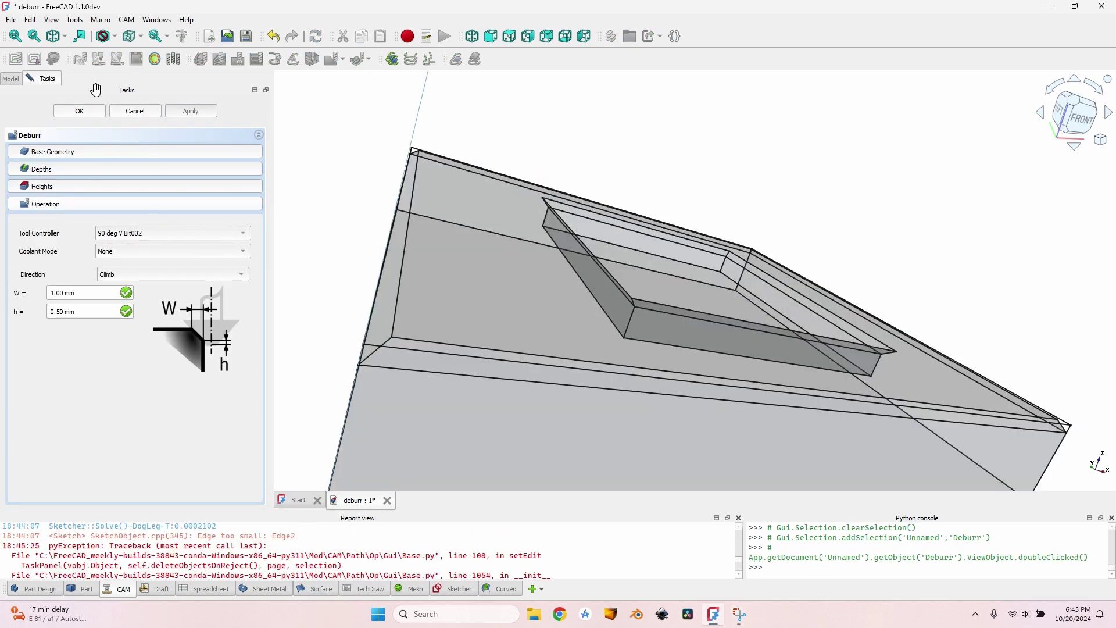
pyautogui.click(135, 110)
pyautogui.click(52, 186)
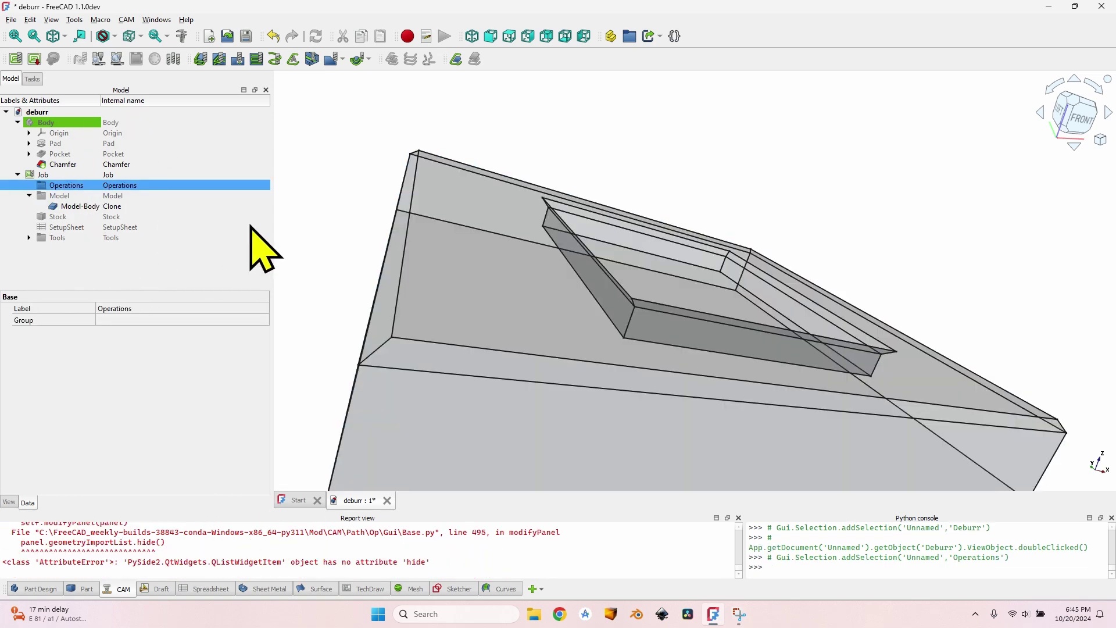
# Step: Add a Deburr operation using the 90 deg V Bit002 controller and inspect its toolpath preview
pyautogui.click(398, 227)
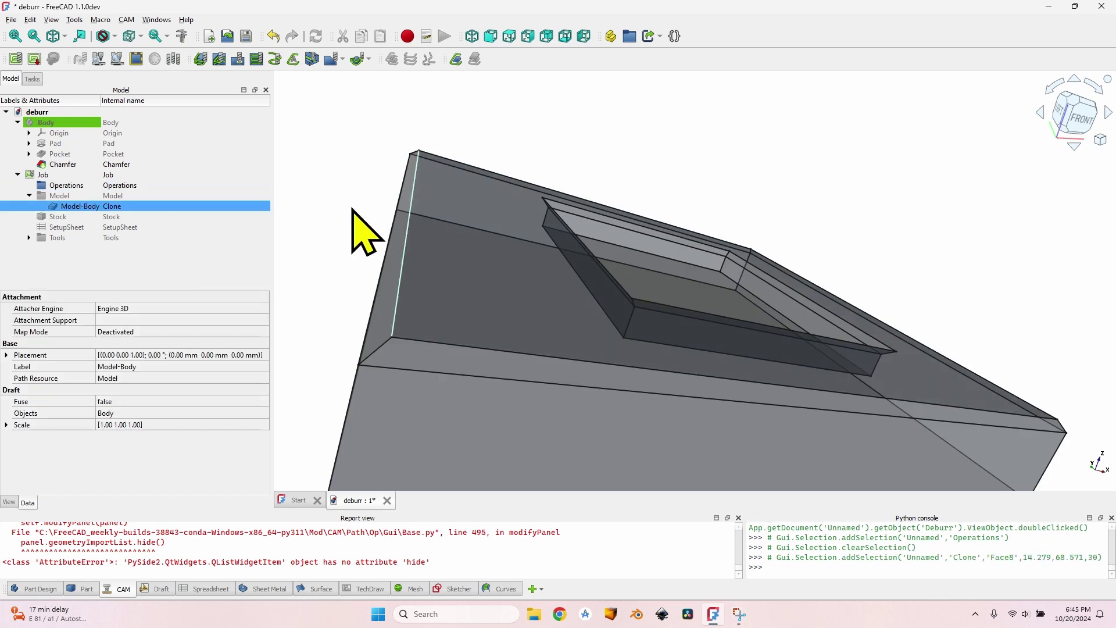
pyautogui.click(327, 59)
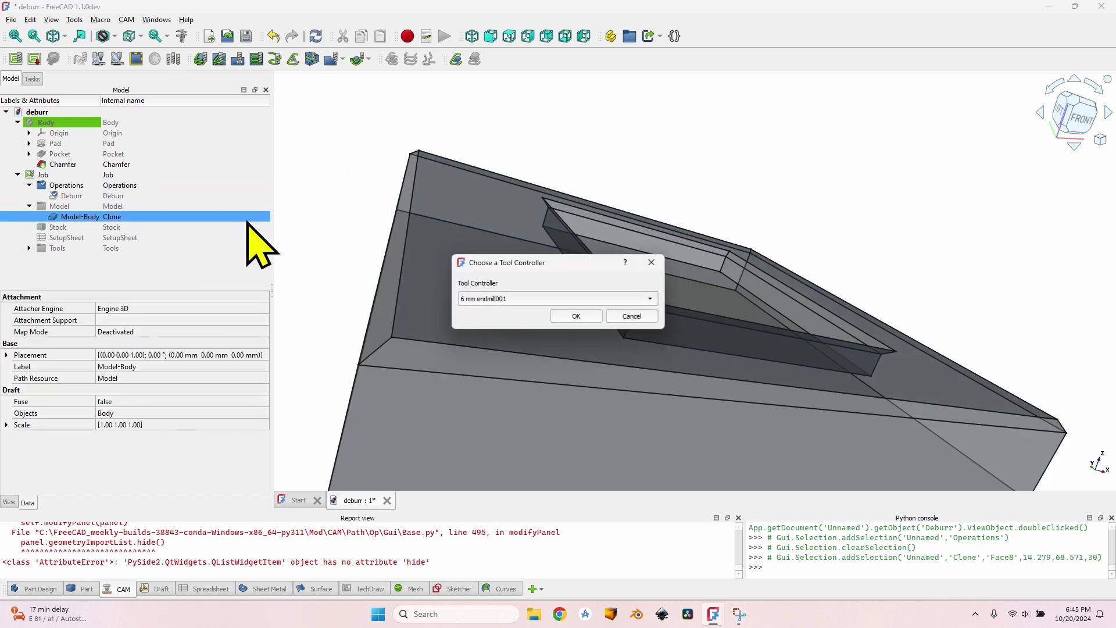
pyautogui.click(530, 299)
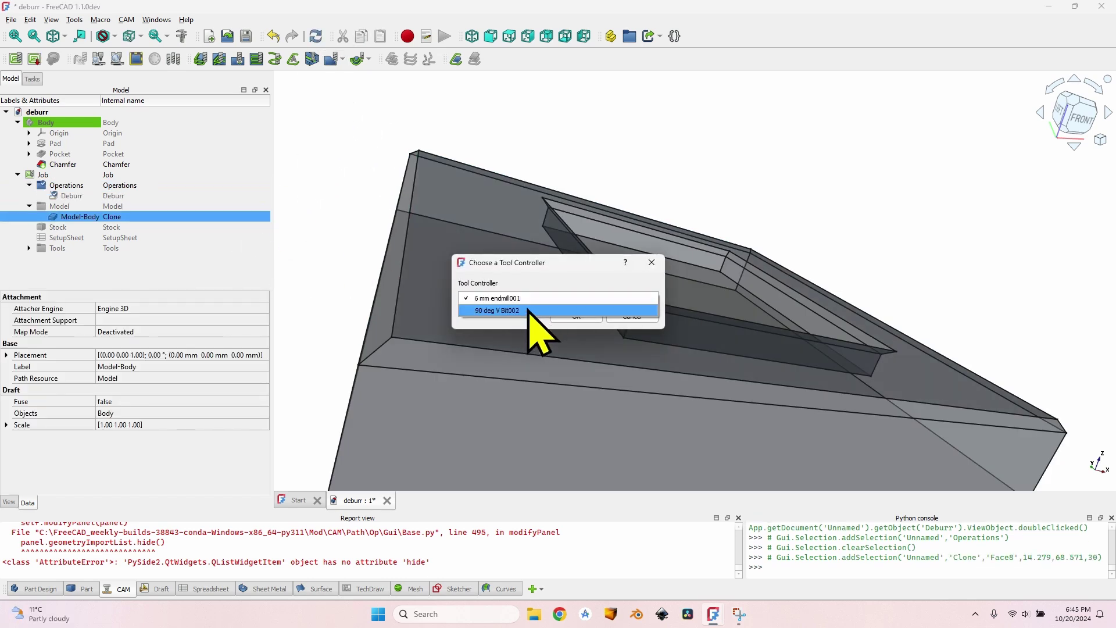
pyautogui.click(532, 310)
pyautogui.click(579, 316)
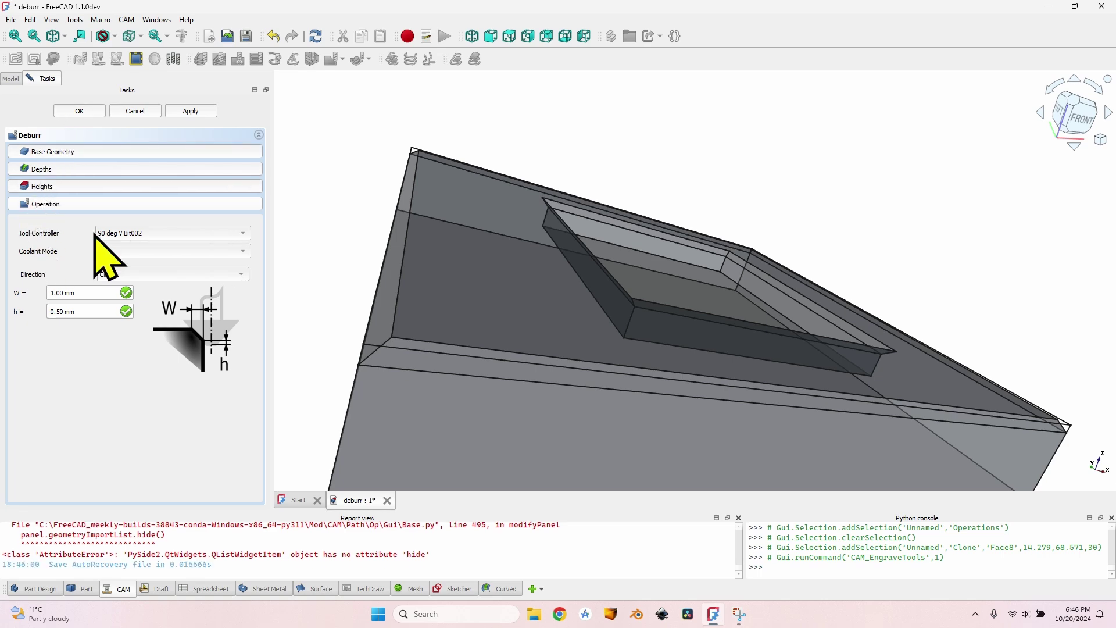
pyautogui.scroll(2, 407, 244)
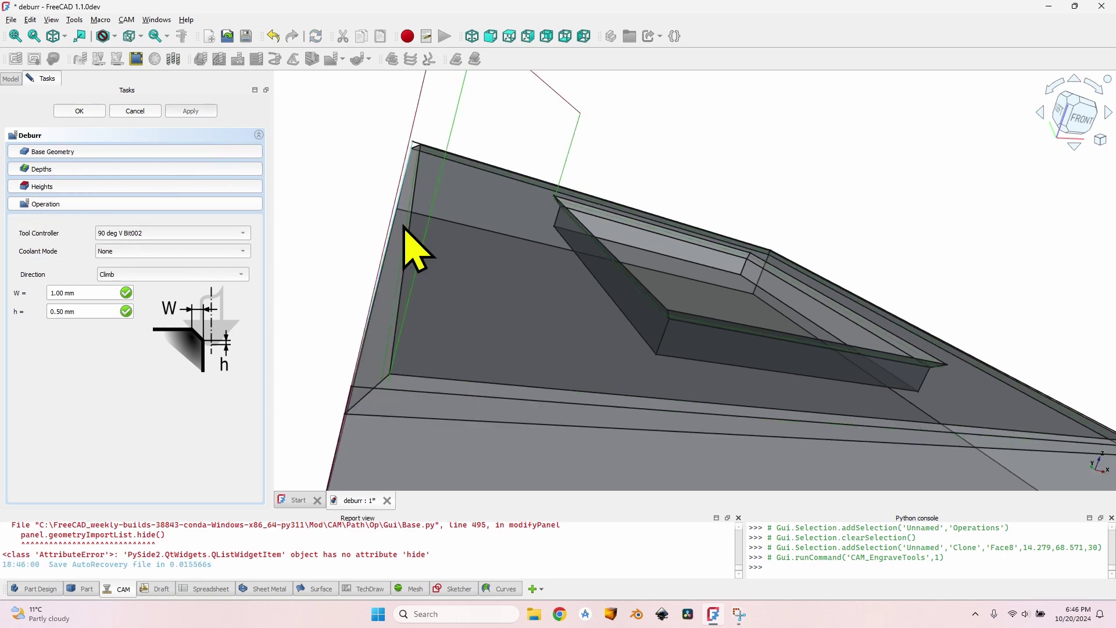
pyautogui.moveTo(411, 250); pyautogui.dragTo(570, 289, button='middle')
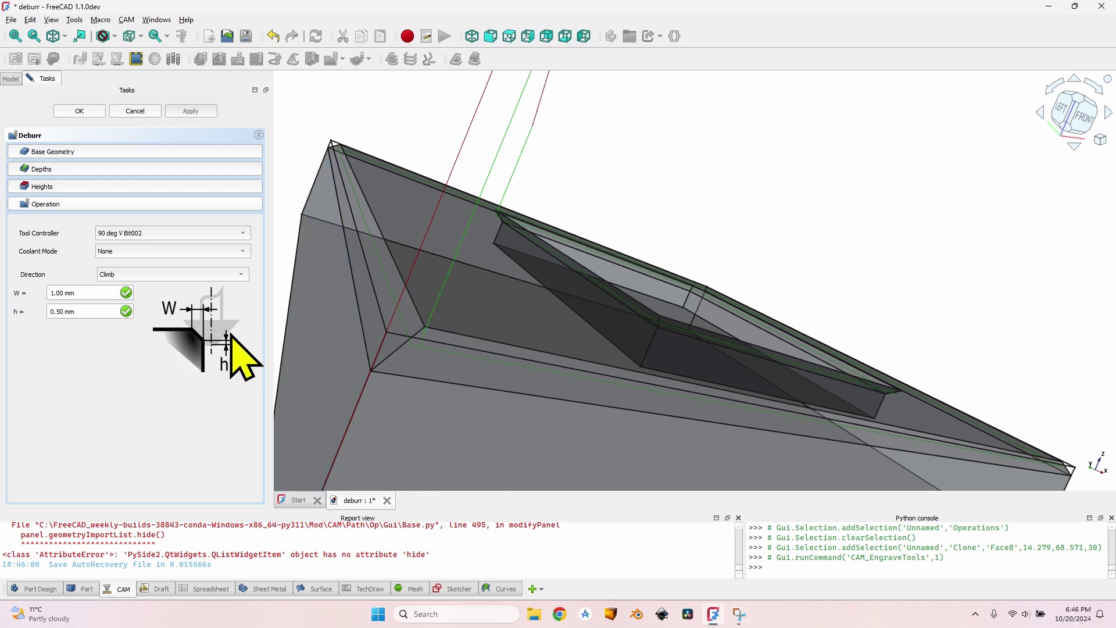
pyautogui.scroll(5, 302, 337)
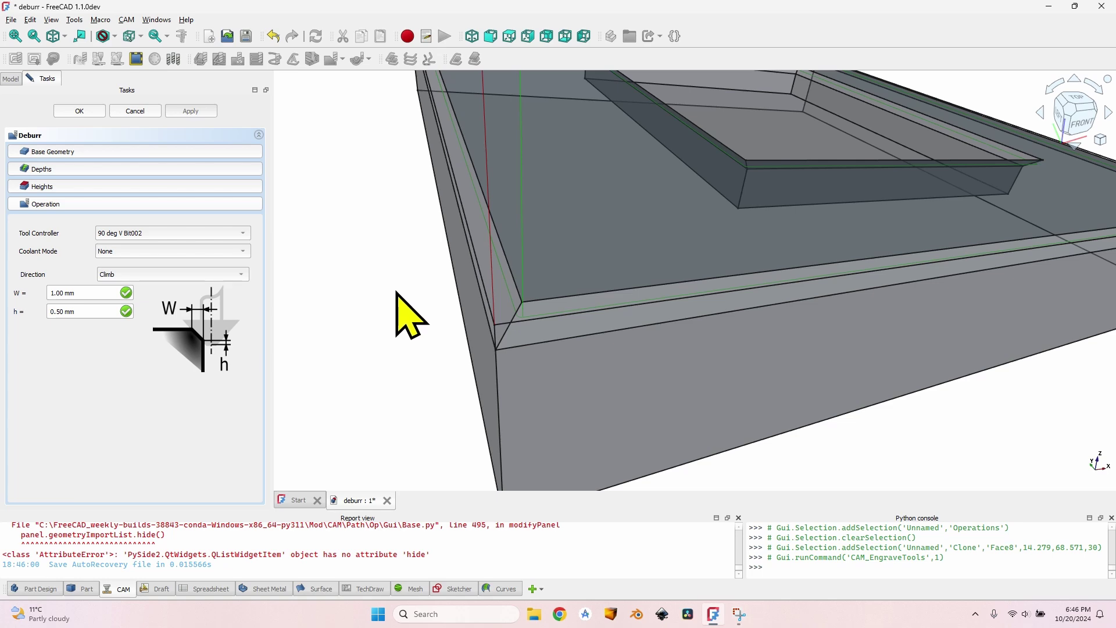
pyautogui.moveTo(662, 396); pyautogui.dragTo(657, 332, button='middle')
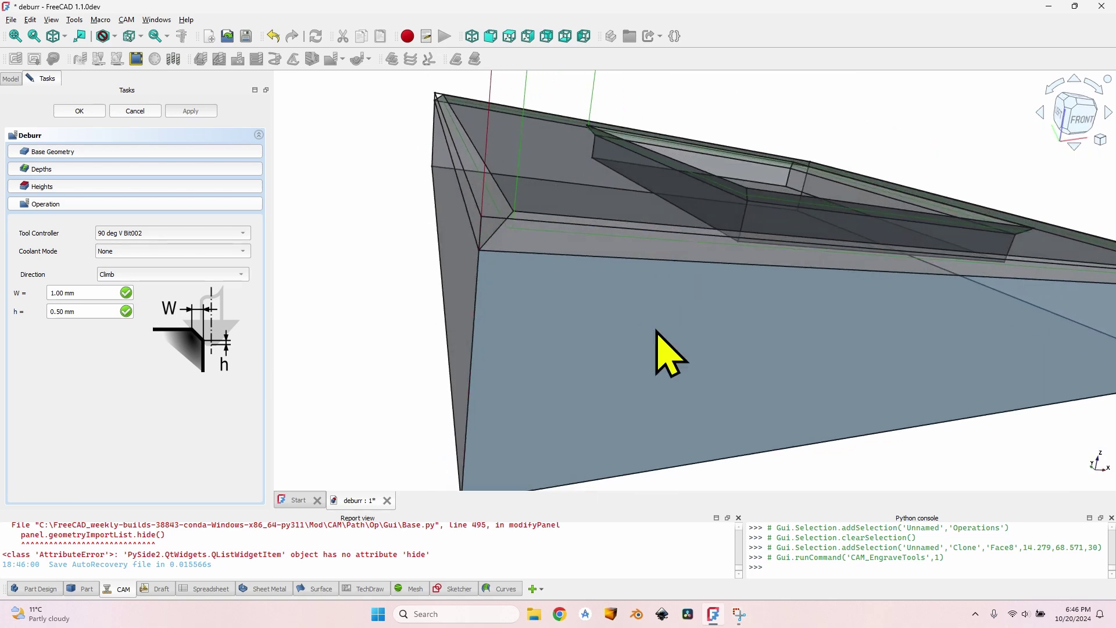
pyautogui.moveTo(511, 207); pyautogui.dragTo(593, 187, button='middle')
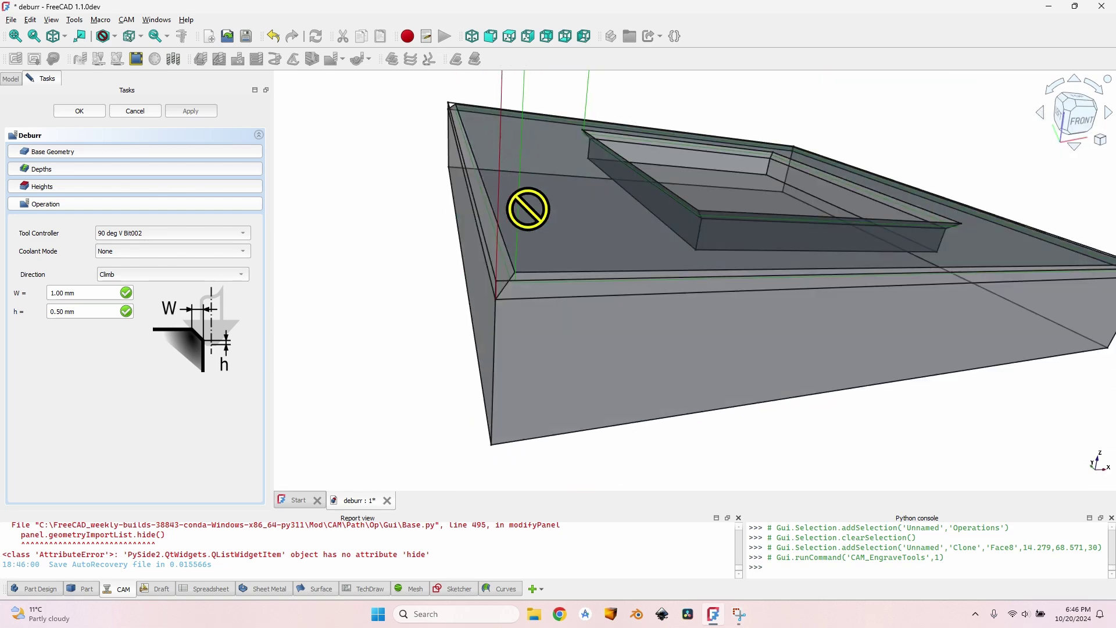
# Step: Clear Face8 from the Deburr base geometry and add four outer chamfer edges
pyautogui.click(81, 151)
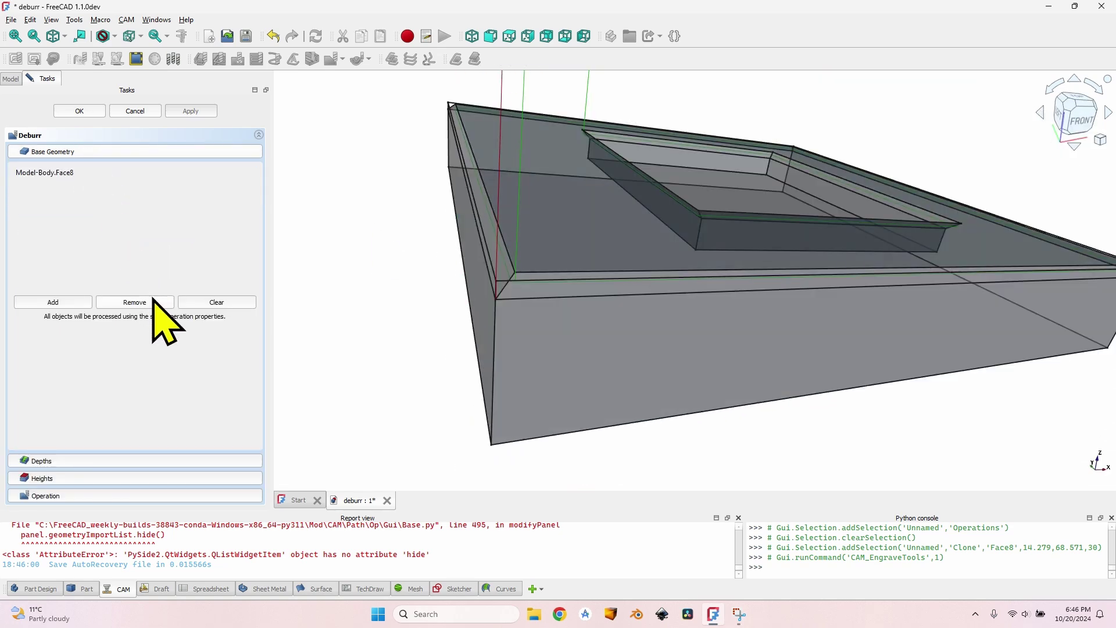
pyautogui.click(217, 302)
pyautogui.scroll(3, 482, 291)
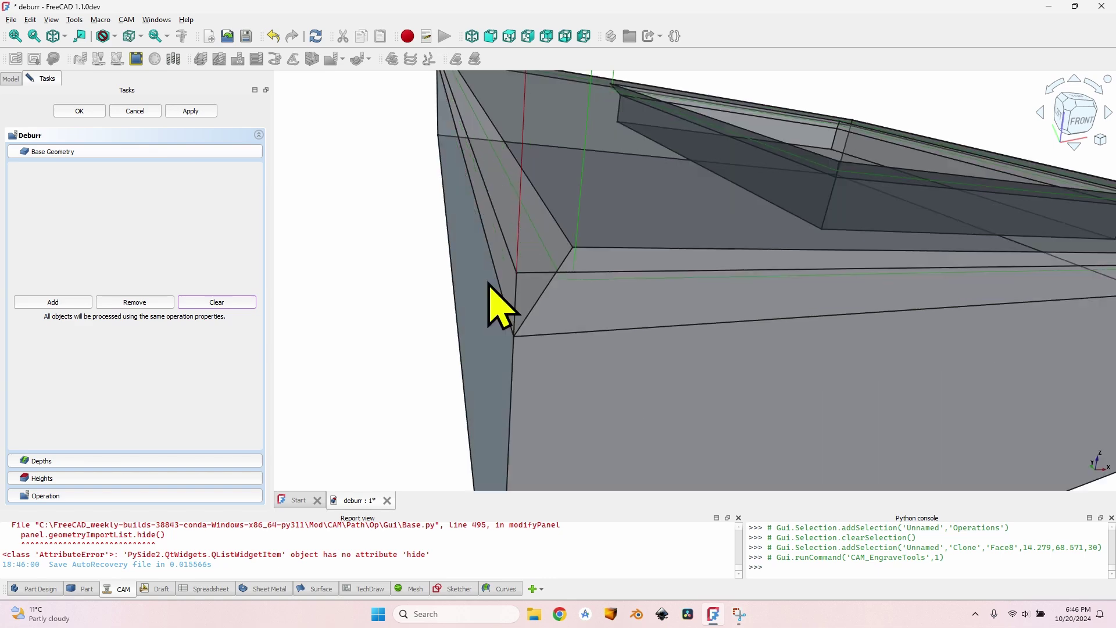
pyautogui.scroll(-2, 488, 279)
pyautogui.click(599, 342)
pyautogui.click(618, 354)
pyautogui.scroll(-5, 668, 346)
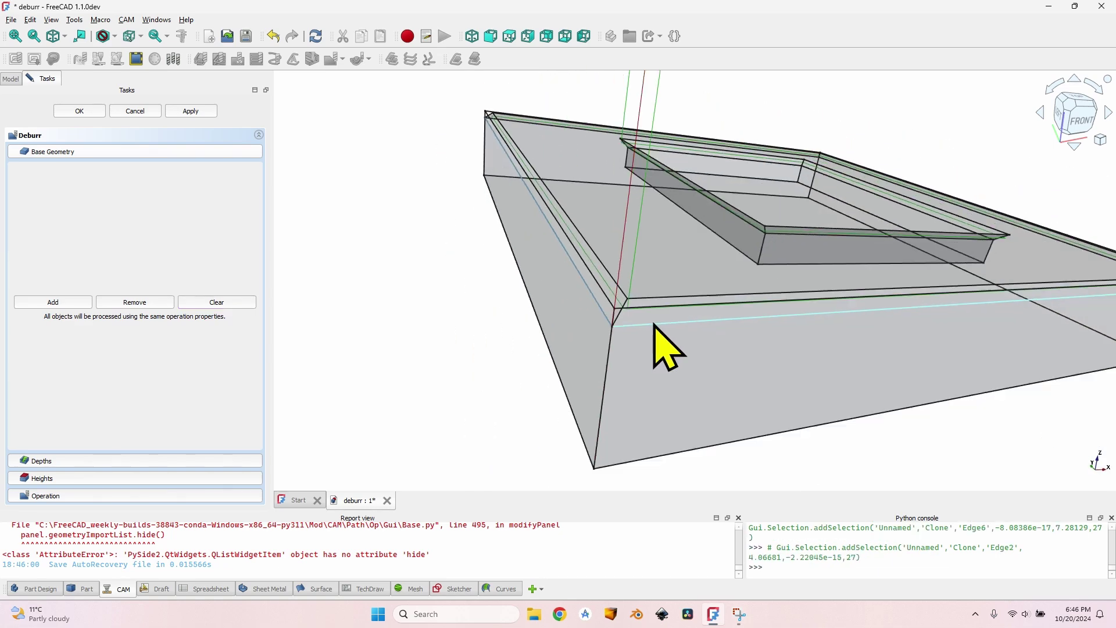
pyautogui.moveTo(854, 349); pyautogui.dragTo(566, 229, button='middle')
pyautogui.scroll(4, 588, 232)
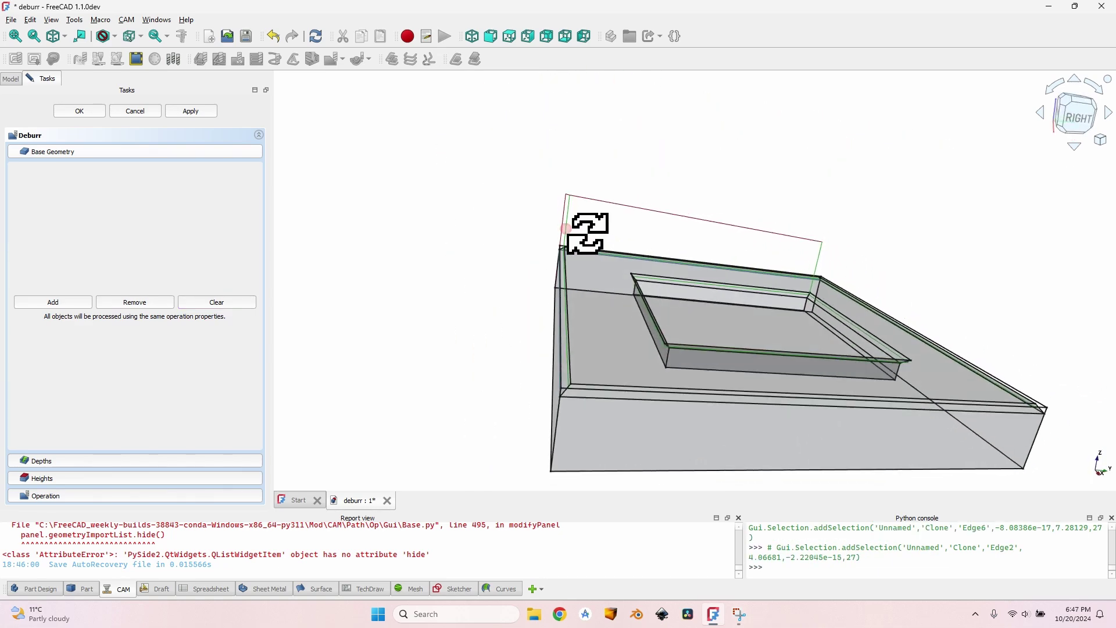
pyautogui.moveTo(691, 427); pyautogui.dragTo(660, 312, button='middle')
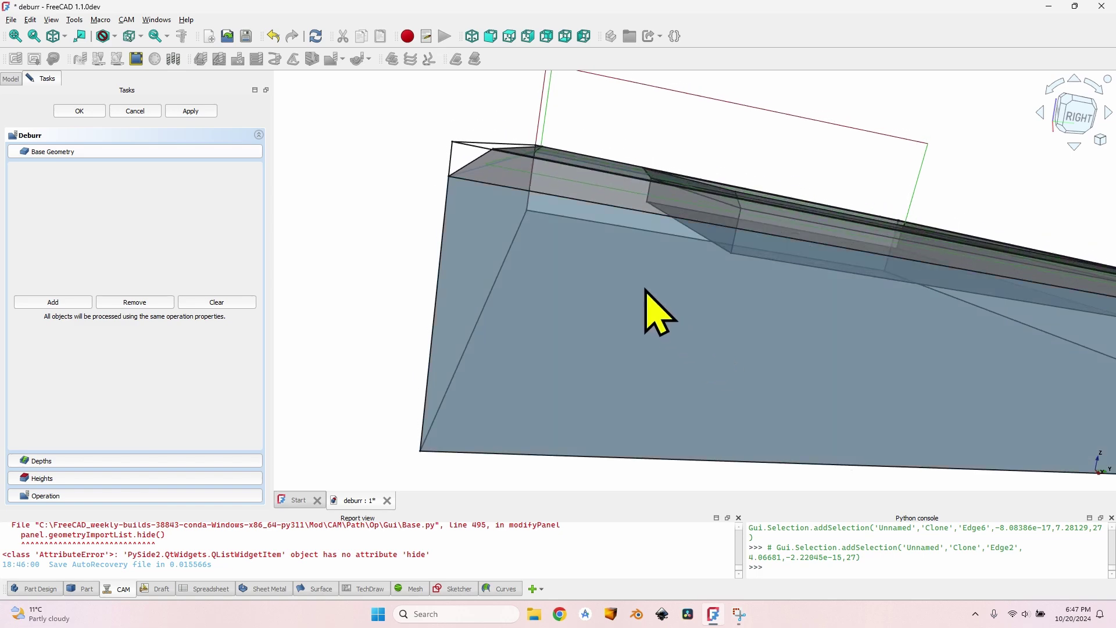
pyautogui.click(637, 211)
pyautogui.scroll(-5, 528, 267)
pyautogui.moveTo(695, 264); pyautogui.dragTo(531, 264, button='middle')
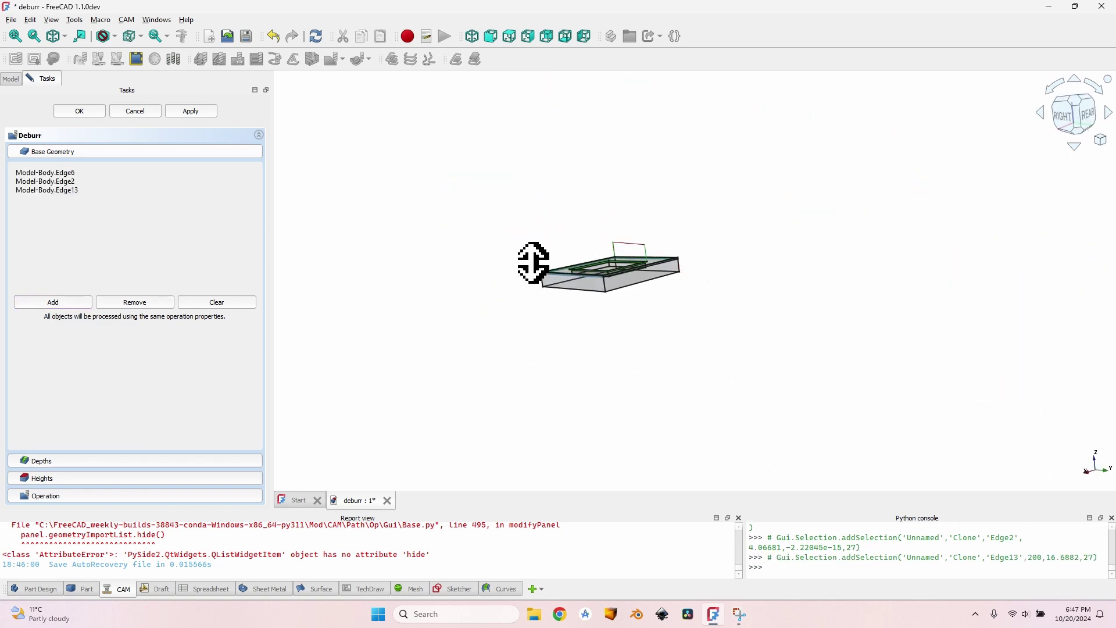
pyautogui.scroll(3, 683, 284)
pyautogui.scroll(2, 663, 302)
pyautogui.click(456, 320)
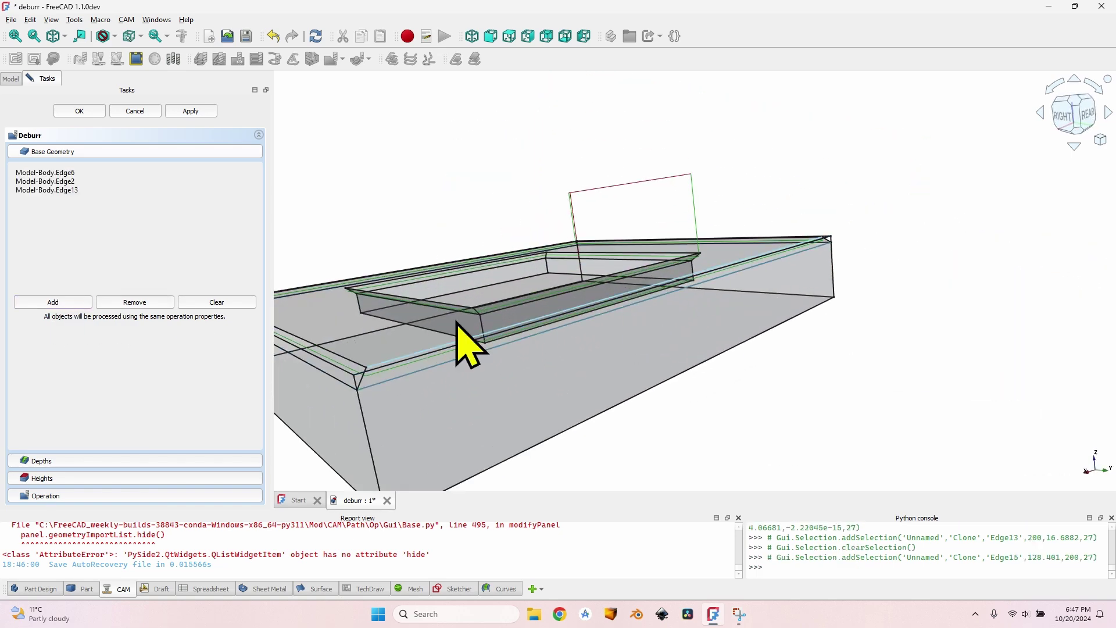
pyautogui.click(64, 301)
# Step: Add the pocket rim edges to the Deburr base geometry
pyautogui.moveTo(483, 256); pyautogui.dragTo(548, 304, button='middle')
pyautogui.scroll(5, 448, 274)
pyautogui.click(424, 269)
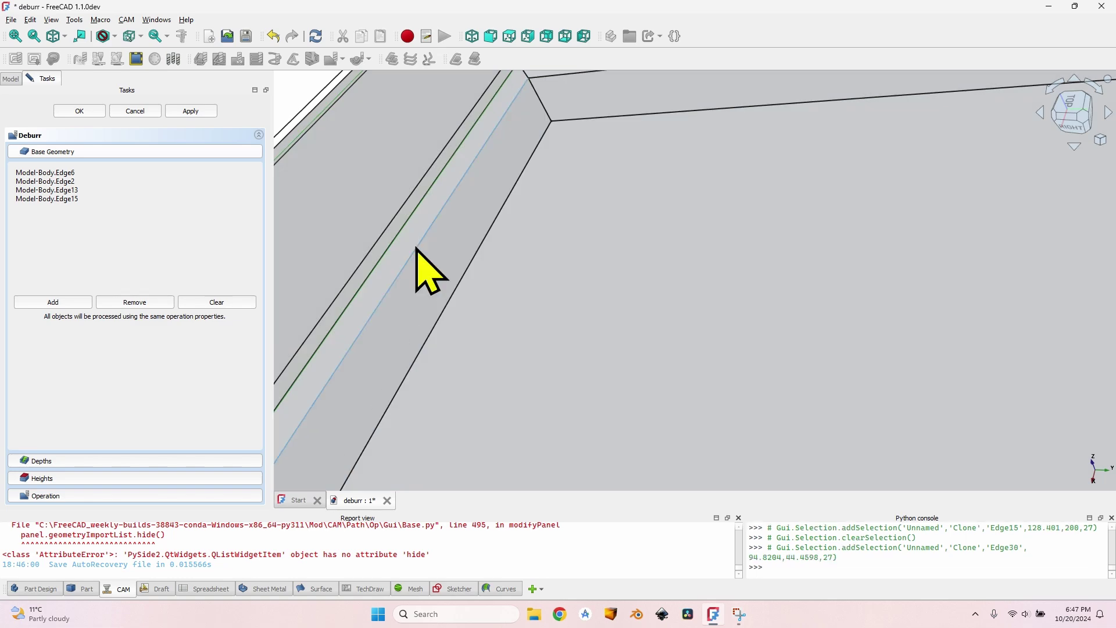
pyautogui.scroll(-5, 424, 269)
pyautogui.scroll(-3, 581, 221)
pyautogui.click(598, 203)
pyautogui.scroll(3, 597, 202)
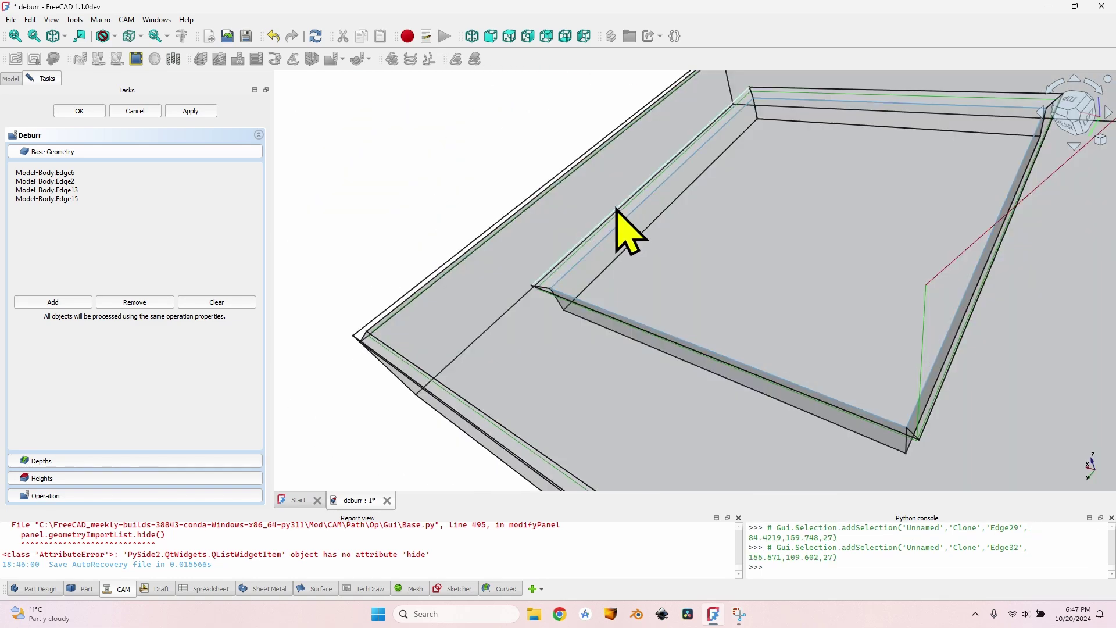
pyautogui.click(785, 120)
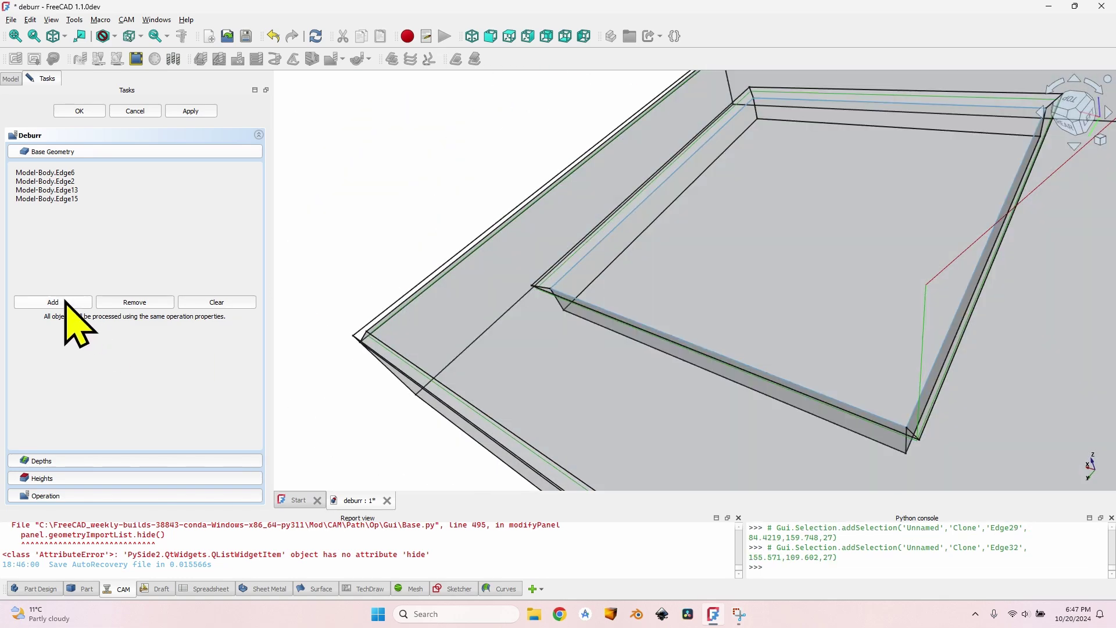
pyautogui.click(56, 302)
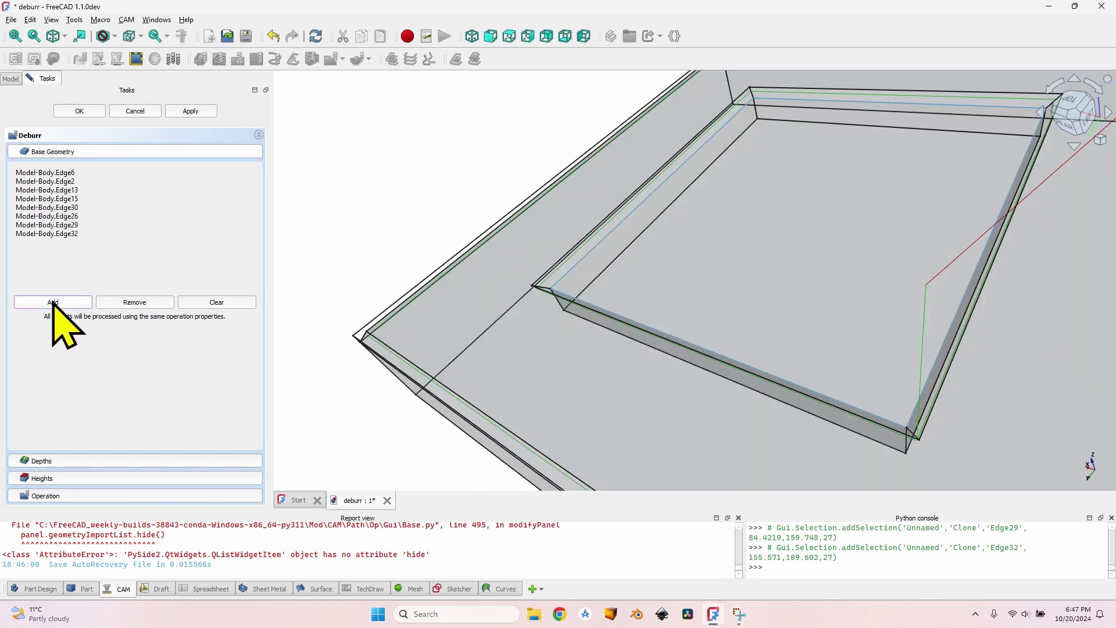
pyautogui.scroll(-5, 466, 164)
pyautogui.moveTo(556, 331); pyautogui.dragTo(715, 304, button='middle')
pyautogui.scroll(3, 692, 361)
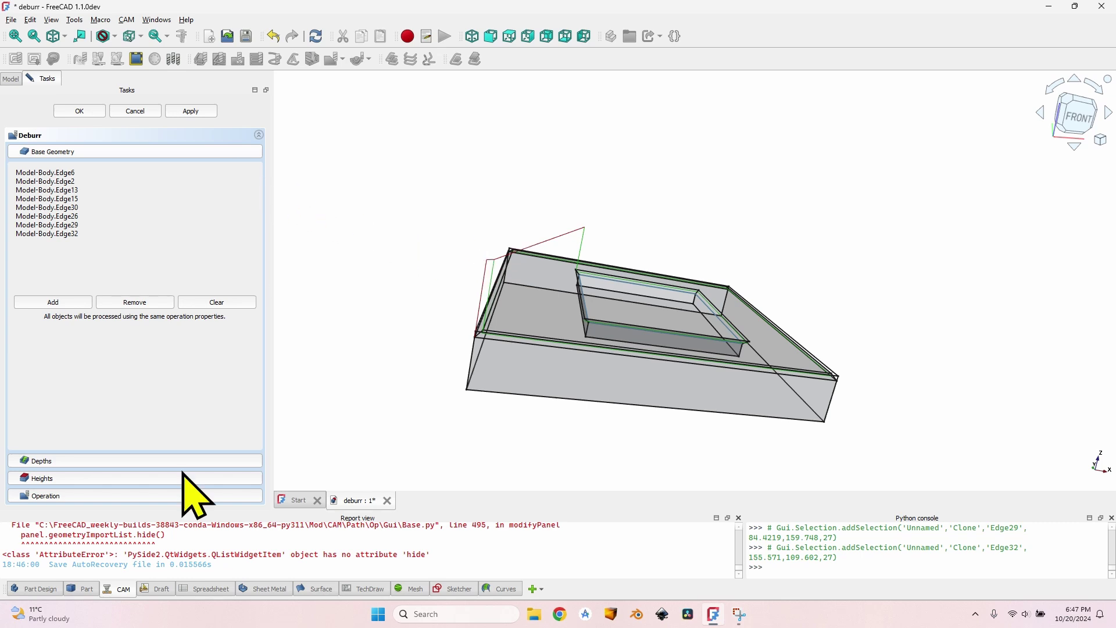
# Step: Apply the new edge selection, then set Deburr width W to 0.01 mm and apply
pyautogui.click(192, 111)
pyautogui.scroll(5, 511, 357)
pyautogui.moveTo(499, 337)
pyautogui.mouseDown(button='middle')
pyautogui.moveTo(516, 314)
pyautogui.moveTo(511, 324)
pyautogui.mouseUp(button='middle')
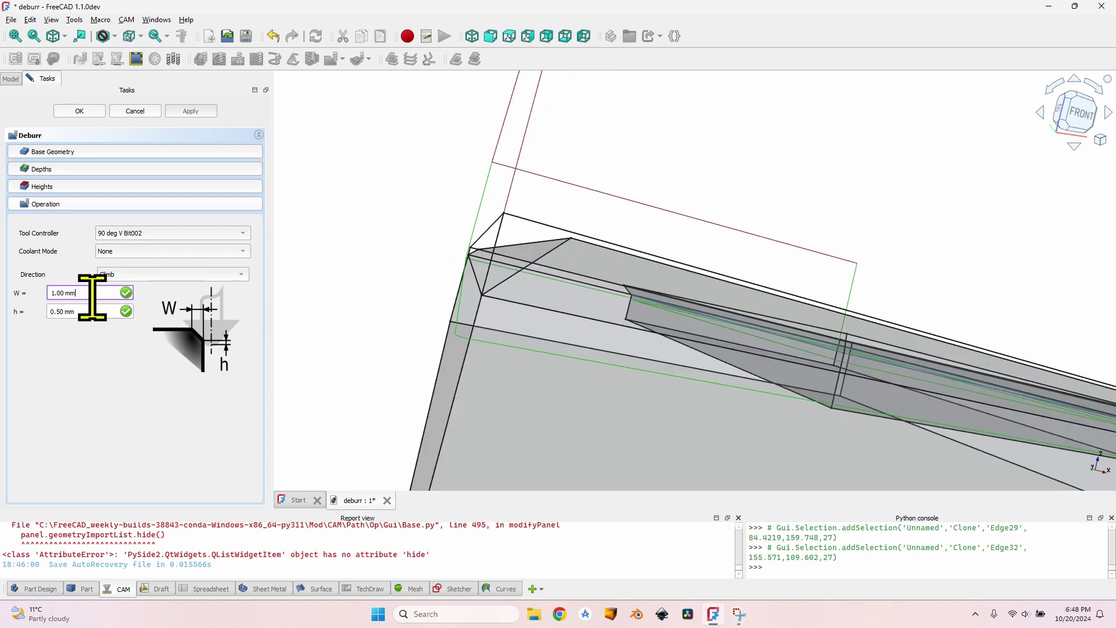
pyautogui.moveTo(92, 297); pyautogui.dragTo(9, 287)
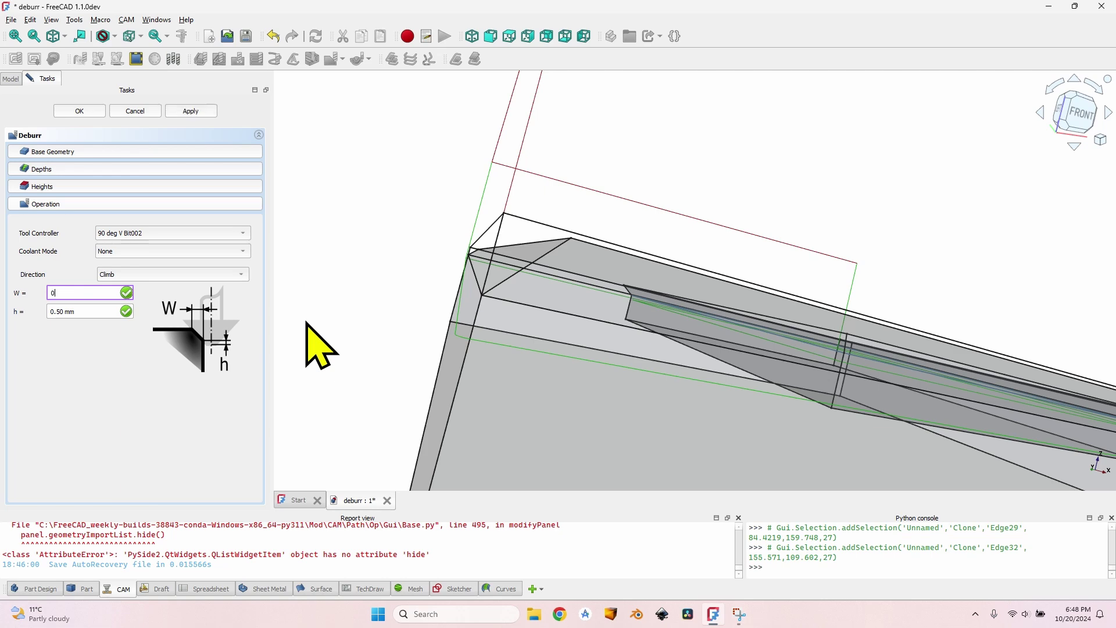
pyautogui.write('0.01')
pyautogui.click(191, 111)
# Step: Inspect the updated Deburr path around the chamfer and pocket, then close the operation editor
pyautogui.moveTo(465, 326); pyautogui.dragTo(548, 269, button='middle')
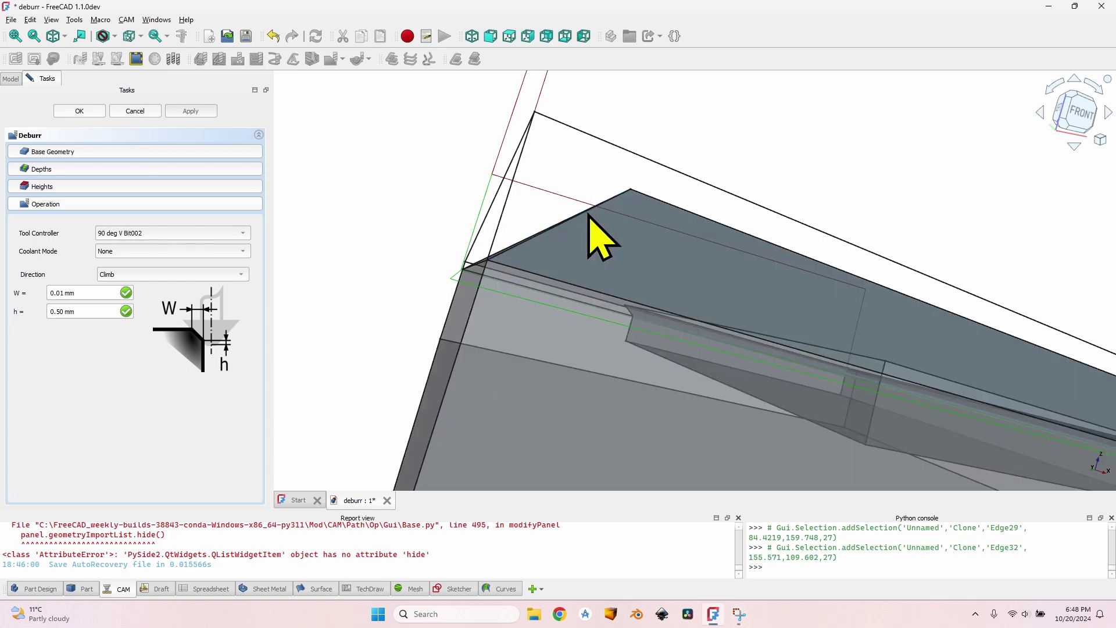
pyautogui.moveTo(589, 217); pyautogui.dragTo(661, 262, button='middle')
pyautogui.scroll(6, 638, 287)
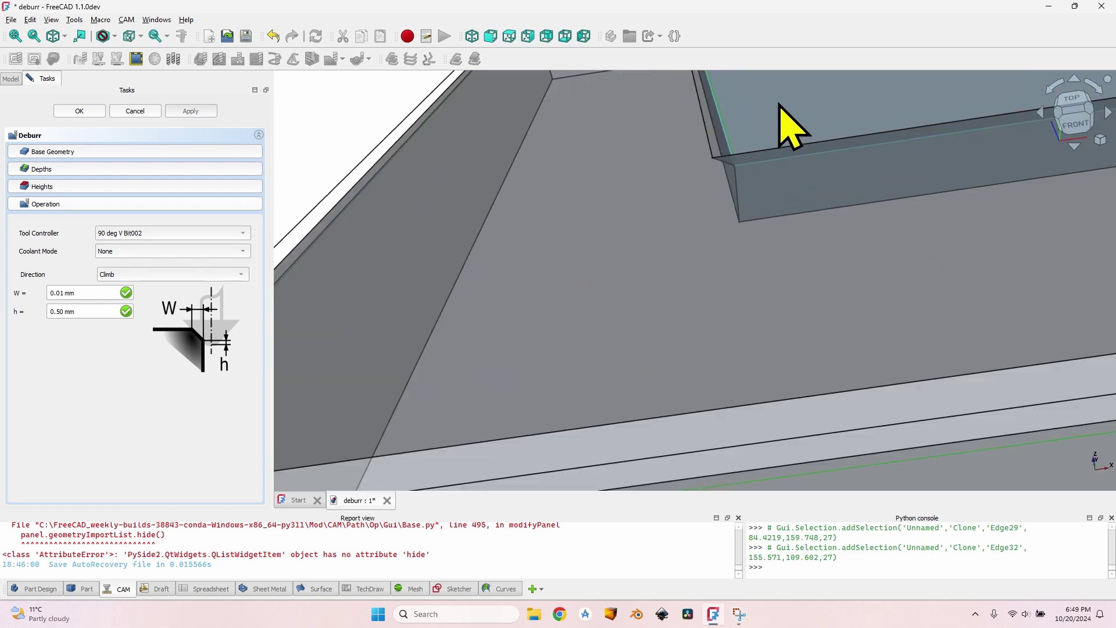
pyautogui.keyDown('shift'); pyautogui.moveTo(793, 124); pyautogui.dragTo(719, 172, button='middle'); pyautogui.keyUp('shift')
pyautogui.scroll(-4, 765, 182)
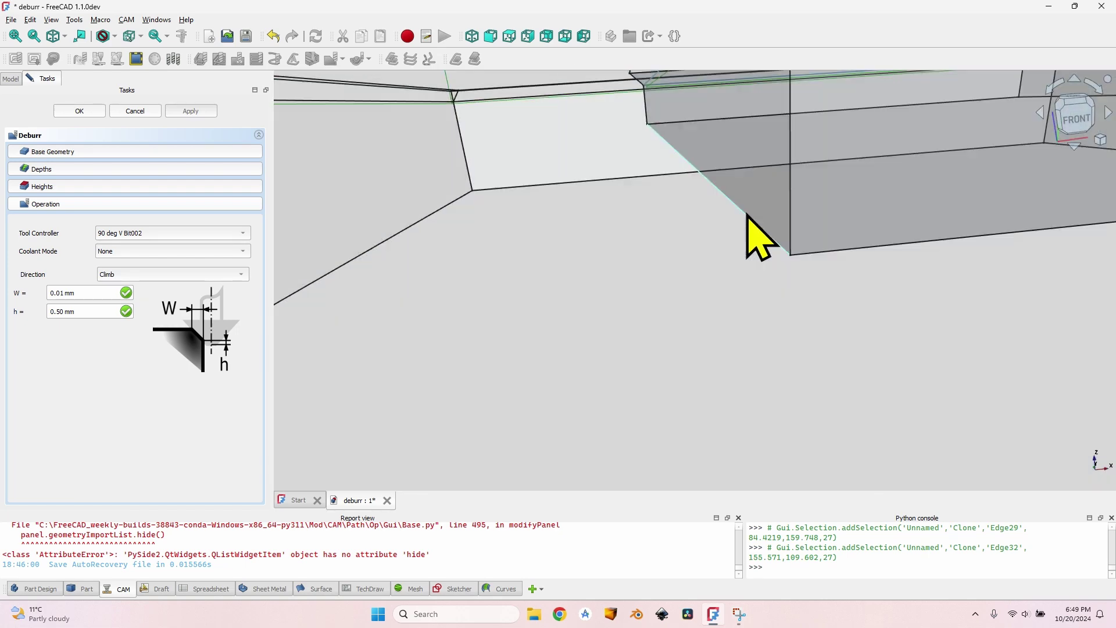
pyautogui.keyDown('shift'); pyautogui.moveTo(759, 232); pyautogui.dragTo(645, 189, button='middle'); pyautogui.keyUp('shift')
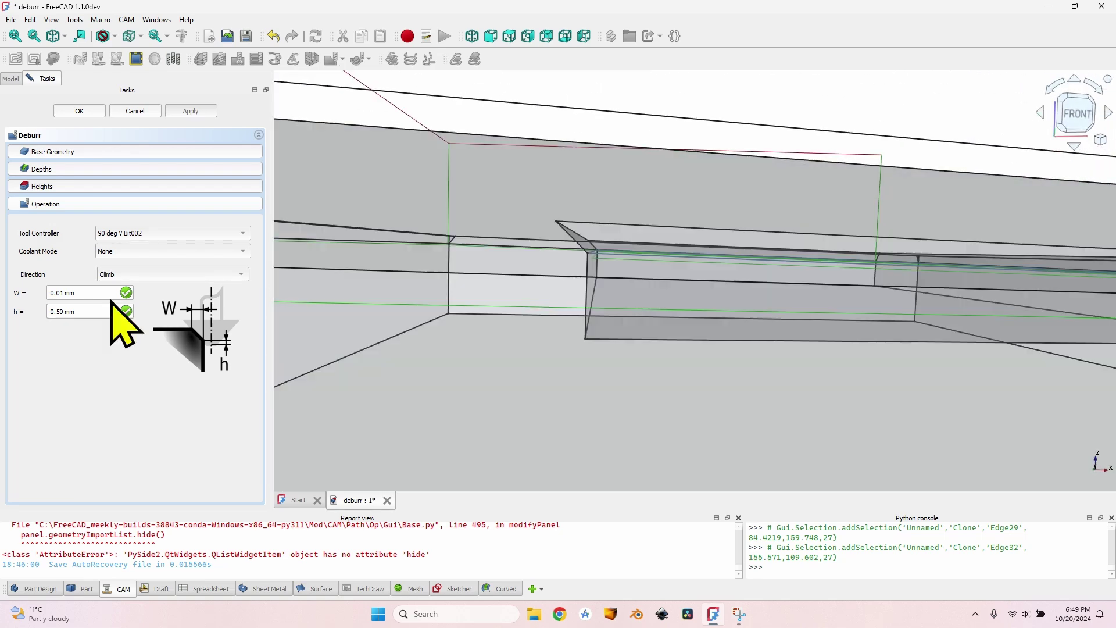
pyautogui.moveTo(541, 259); pyautogui.dragTo(638, 261, button='middle')
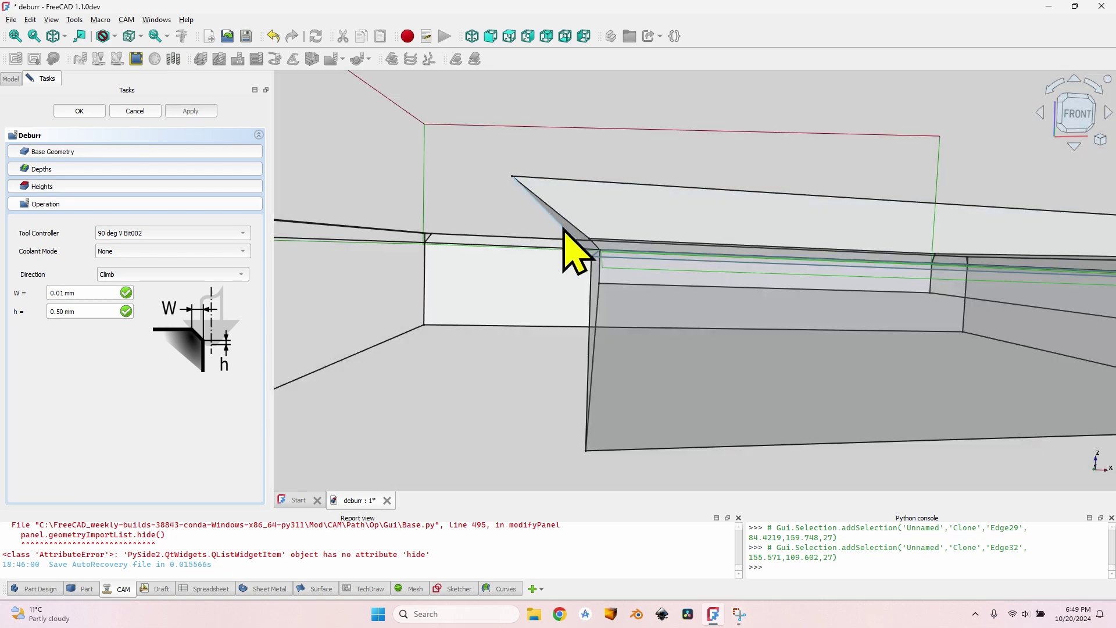
pyautogui.press('Escape')
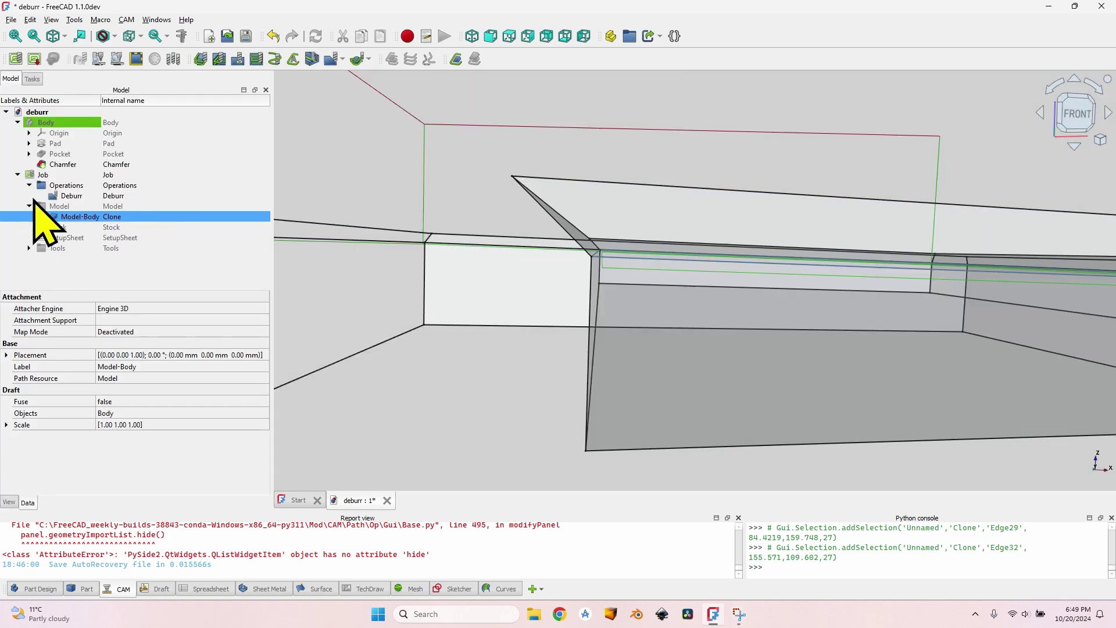
# Step: Simulate the Deburr toolpath in the CAM Simulator at X10 speed, then close the simulator
pyautogui.click(64, 195)
pyautogui.click(114, 61)
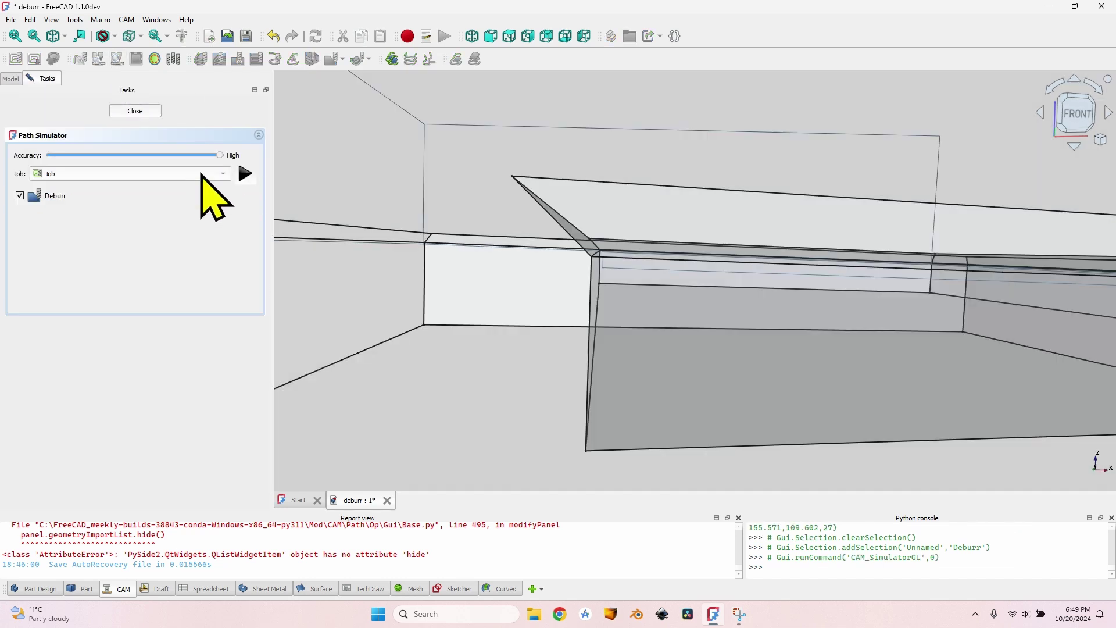
pyautogui.click(245, 173)
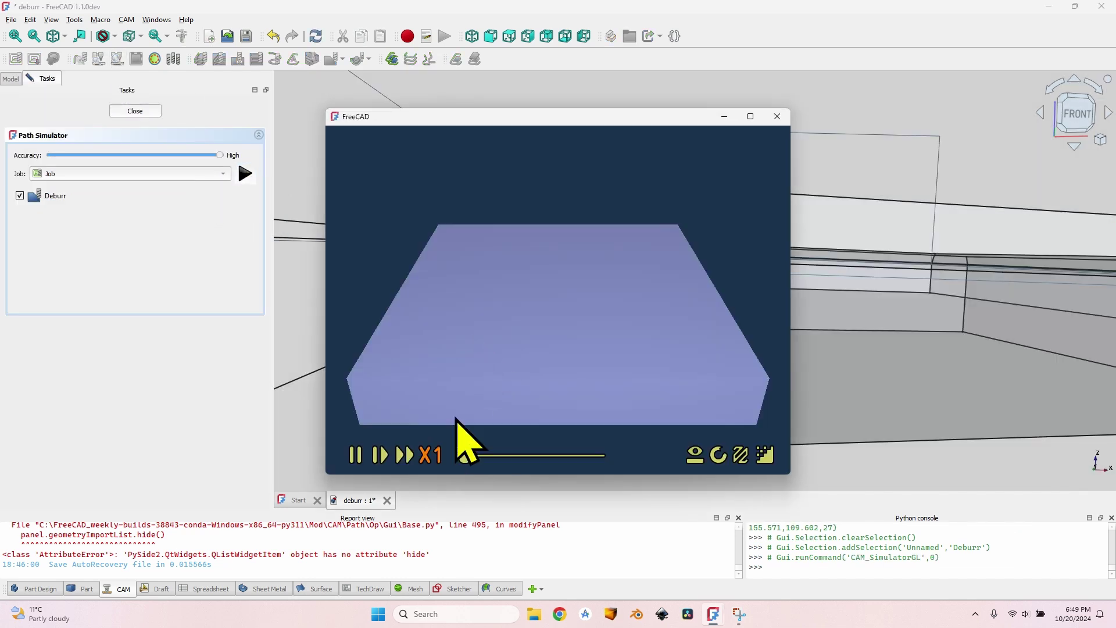
pyautogui.click(427, 456)
pyautogui.click(354, 454)
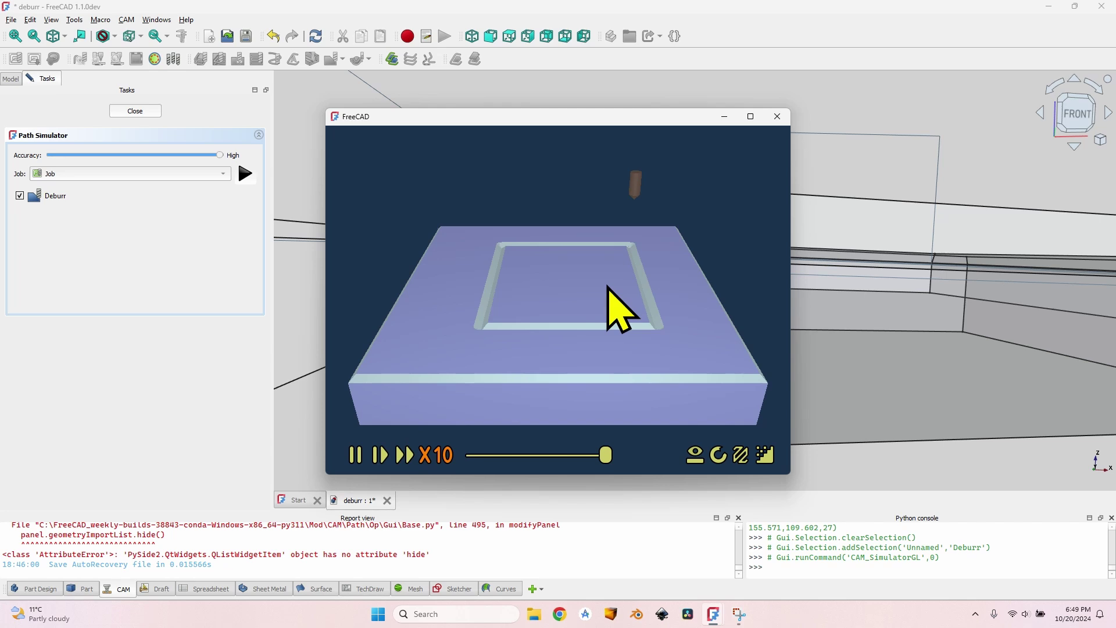
pyautogui.click(777, 116)
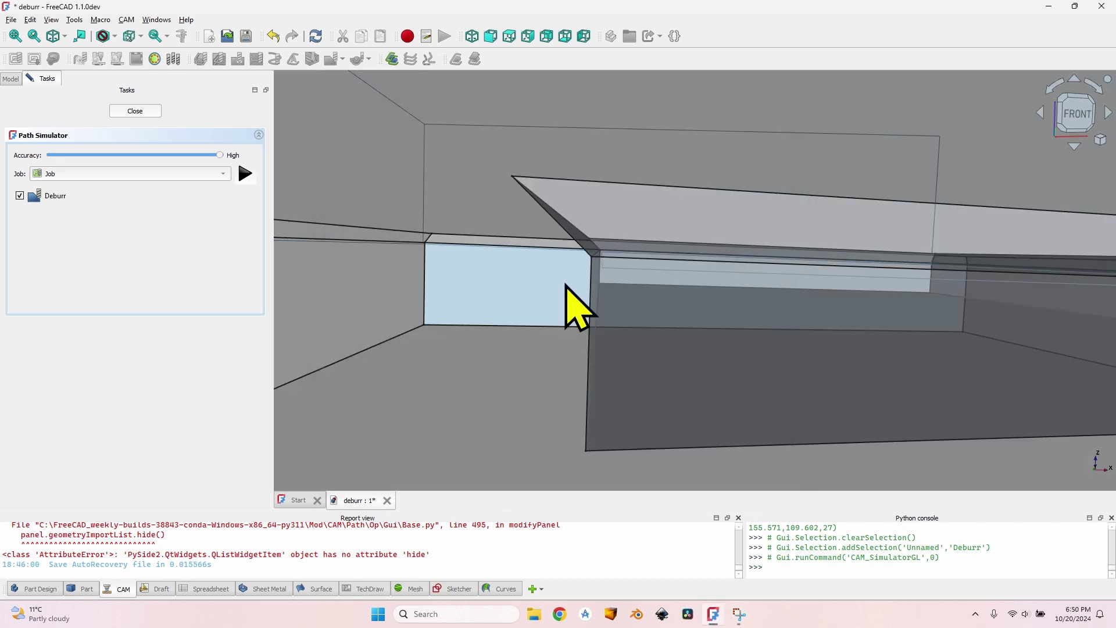
pyautogui.scroll(-5, 573, 302)
# Step: Create a Pocket Shape operation on the pocket floor with Offset pattern and 60% step over
pyautogui.click(10, 79)
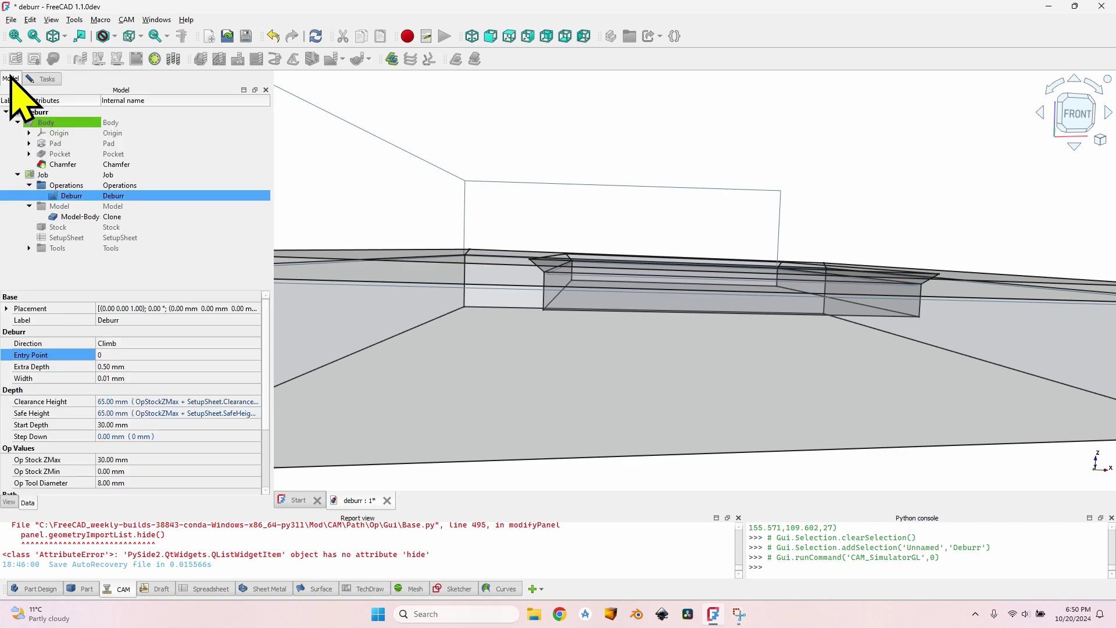
pyautogui.moveTo(740, 267)
pyautogui.mouseDown(button='middle')
pyautogui.moveTo(731, 266)
pyautogui.moveTo(725, 195)
pyautogui.mouseUp(button='middle')
pyautogui.click(725, 194)
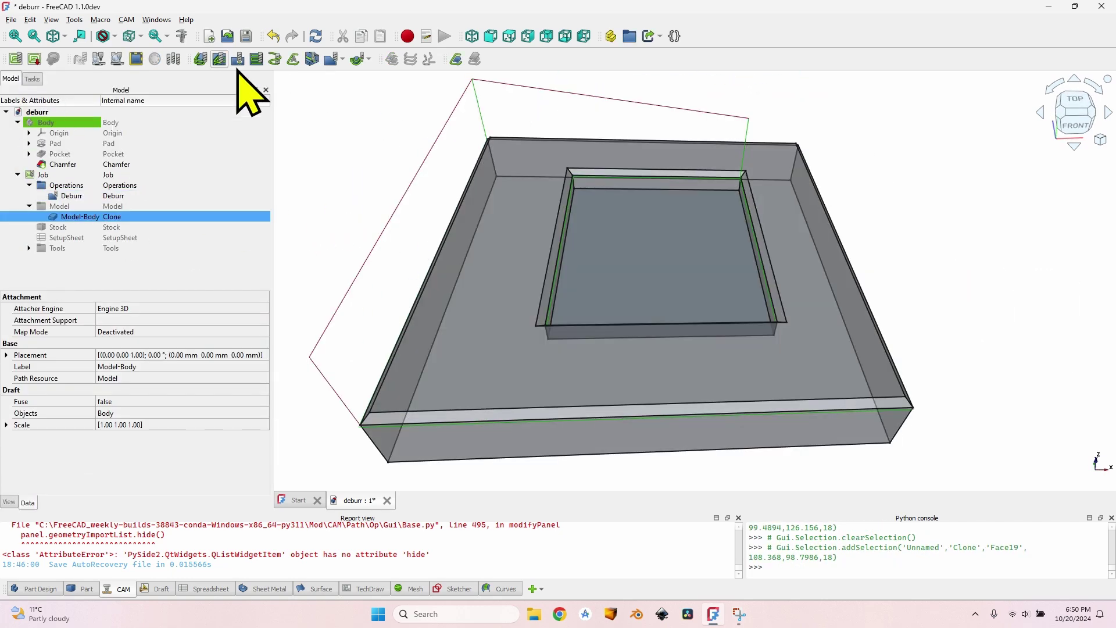
pyautogui.click(237, 60)
pyautogui.click(129, 312)
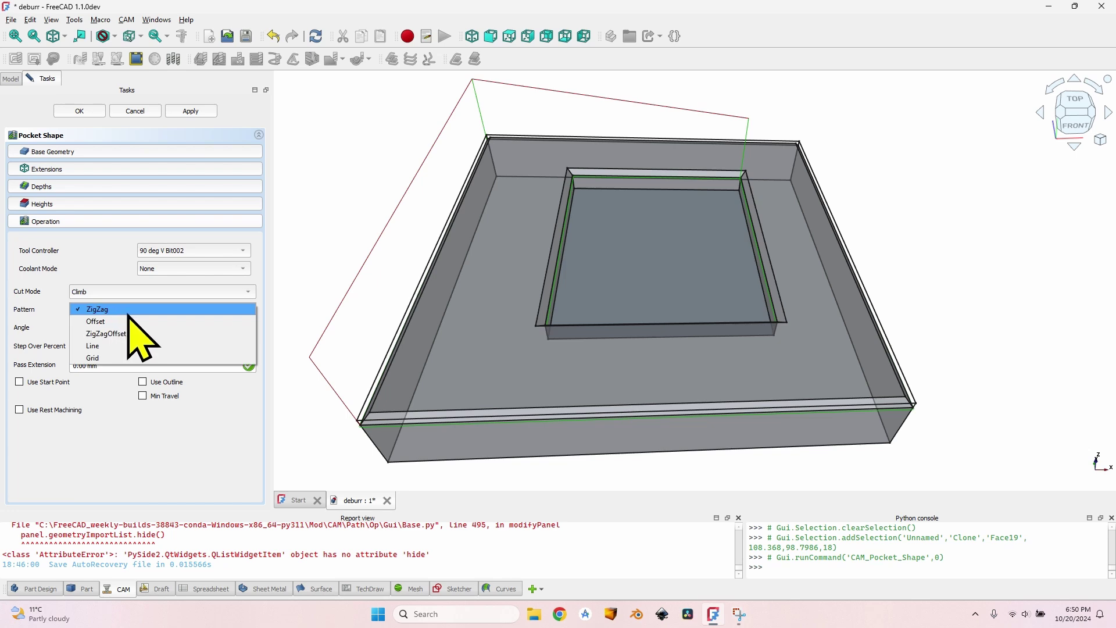
pyautogui.click(141, 322)
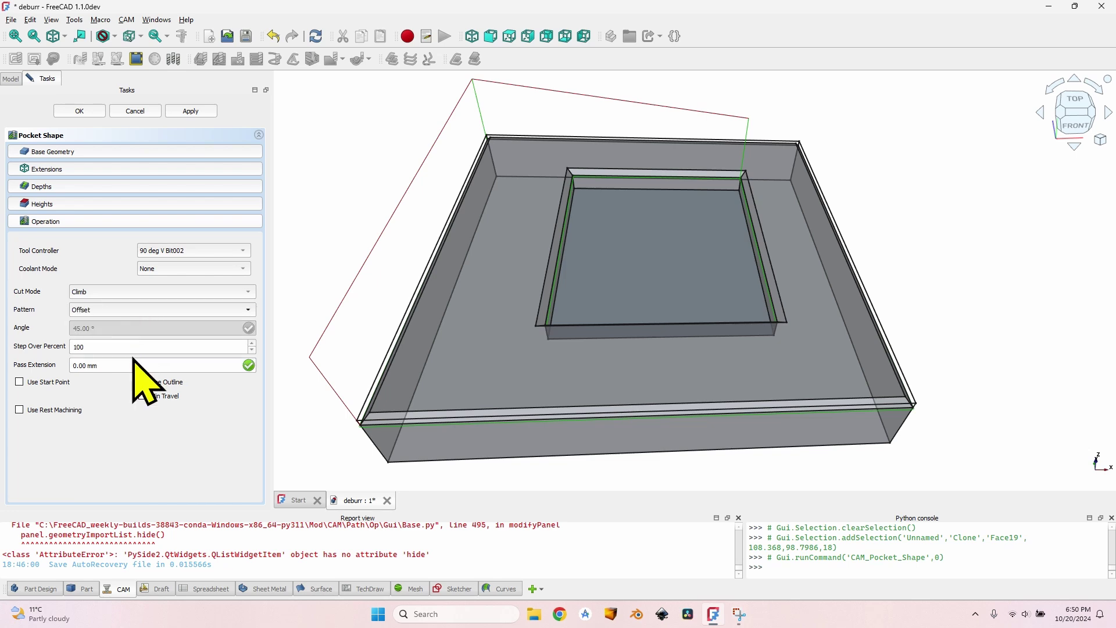
pyautogui.doubleClick(124, 347)
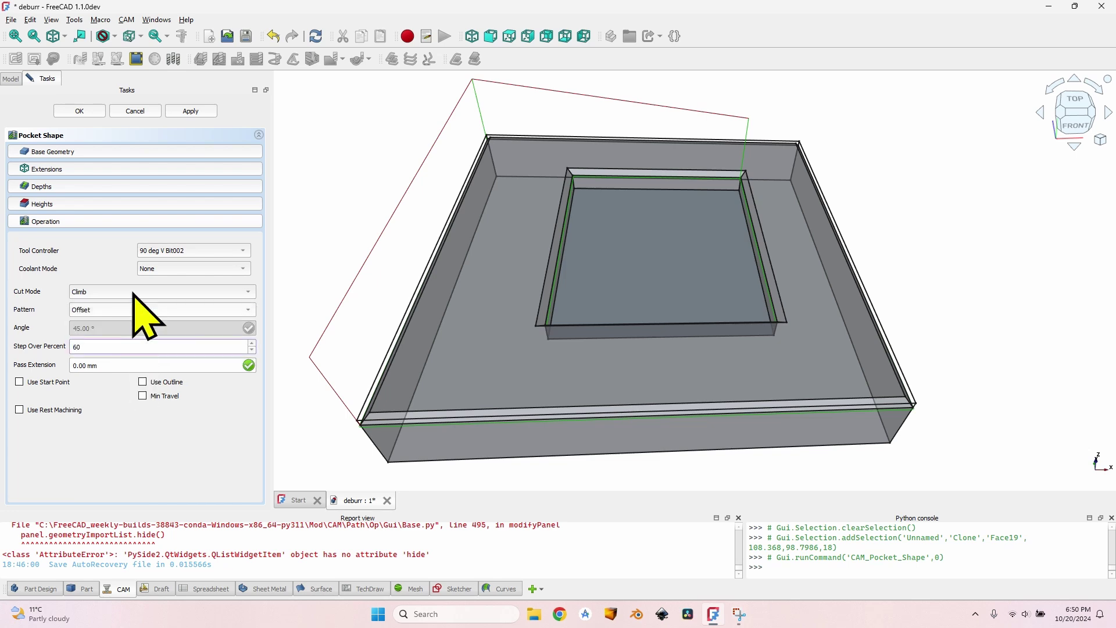
pyautogui.click(192, 111)
pyautogui.click(79, 109)
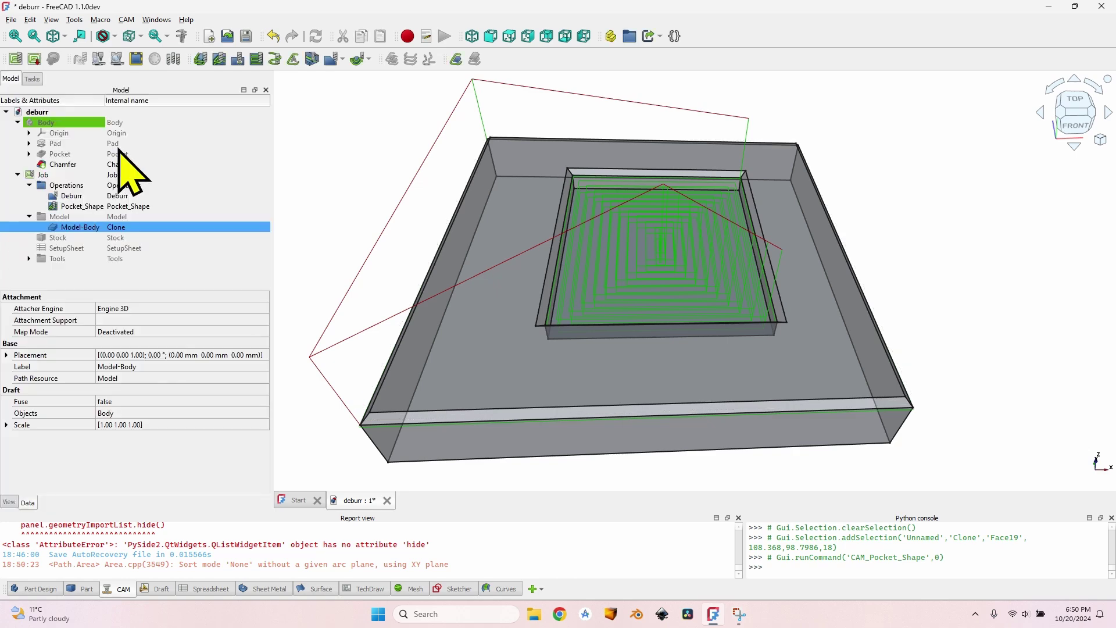
# Step: Set Pocket_Shape's Keep Tool Down and Min Travel properties to true
pyautogui.click(78, 206)
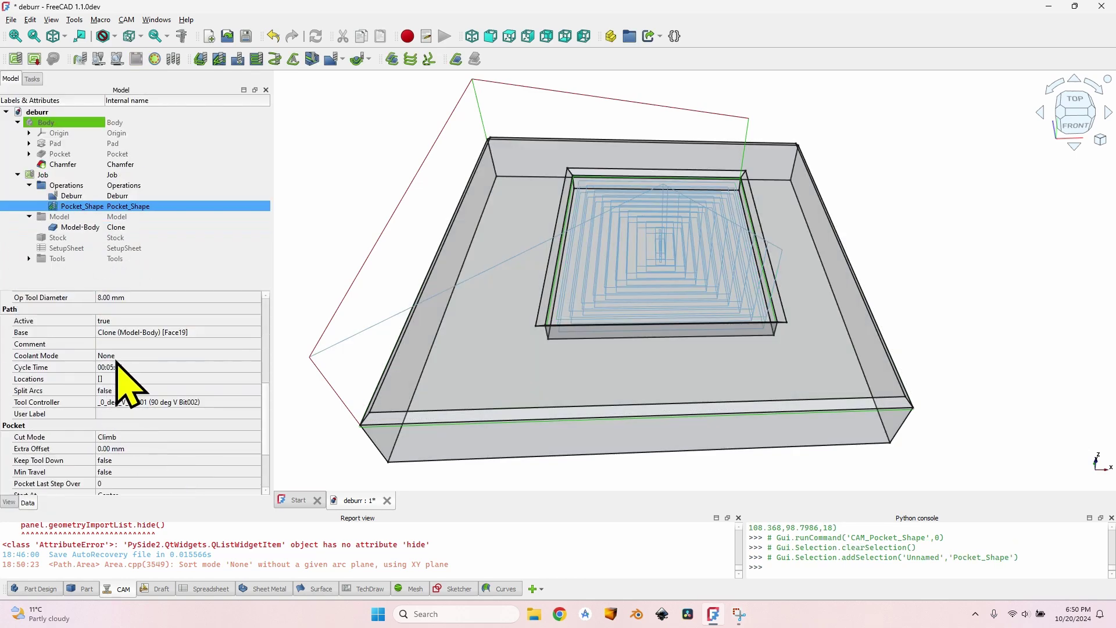
pyautogui.doubleClick(146, 460)
pyautogui.click(145, 475)
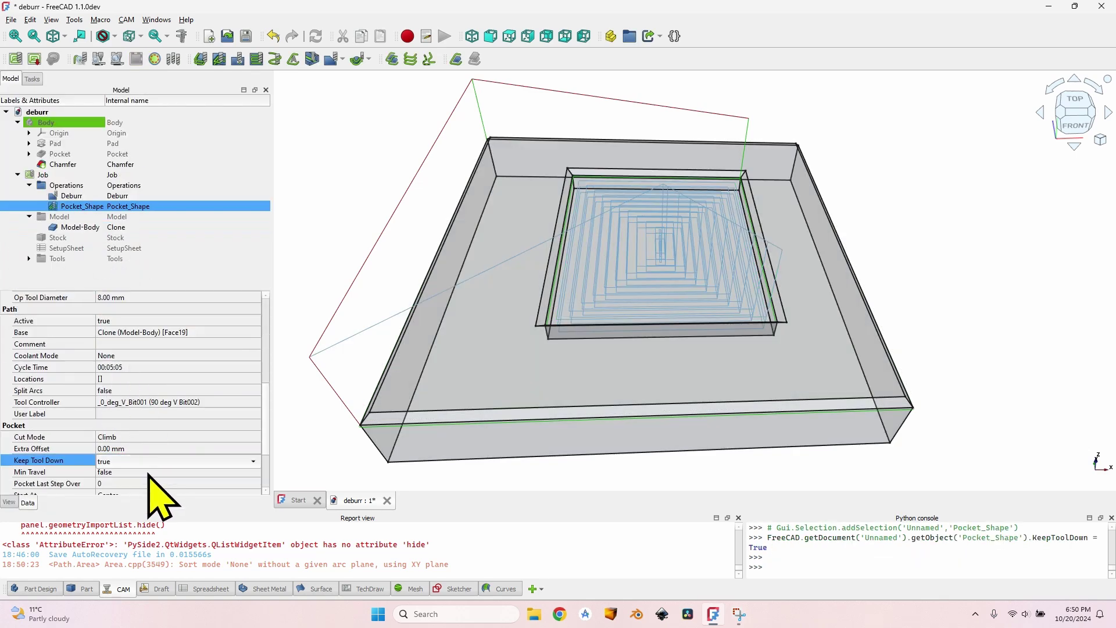
pyautogui.doubleClick(130, 472)
pyautogui.click(130, 486)
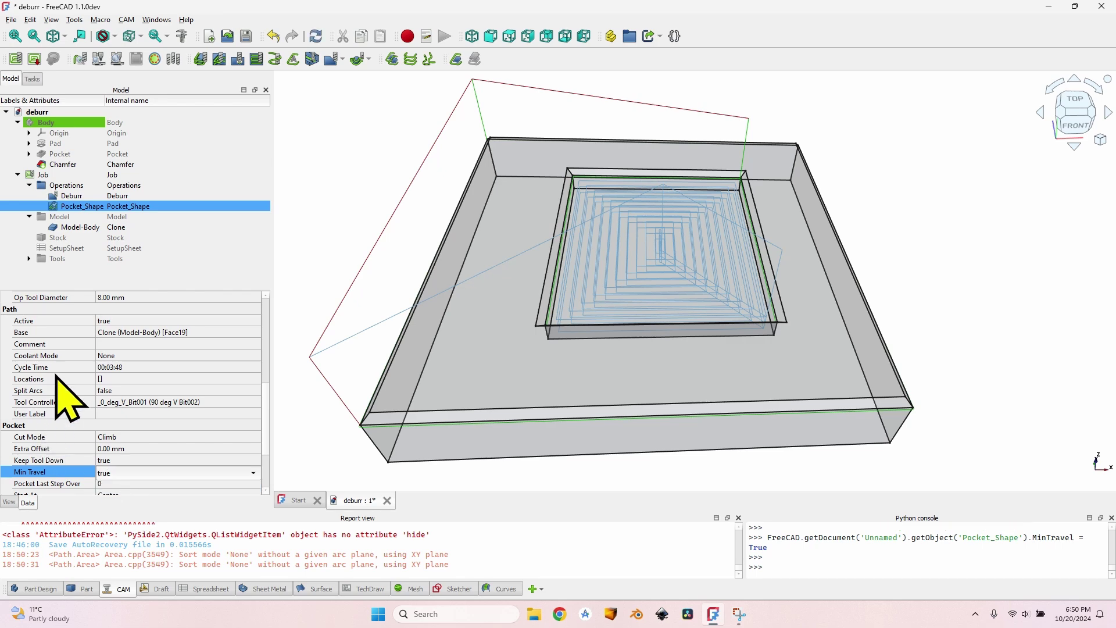
pyautogui.click(80, 196)
pyautogui.click(90, 174)
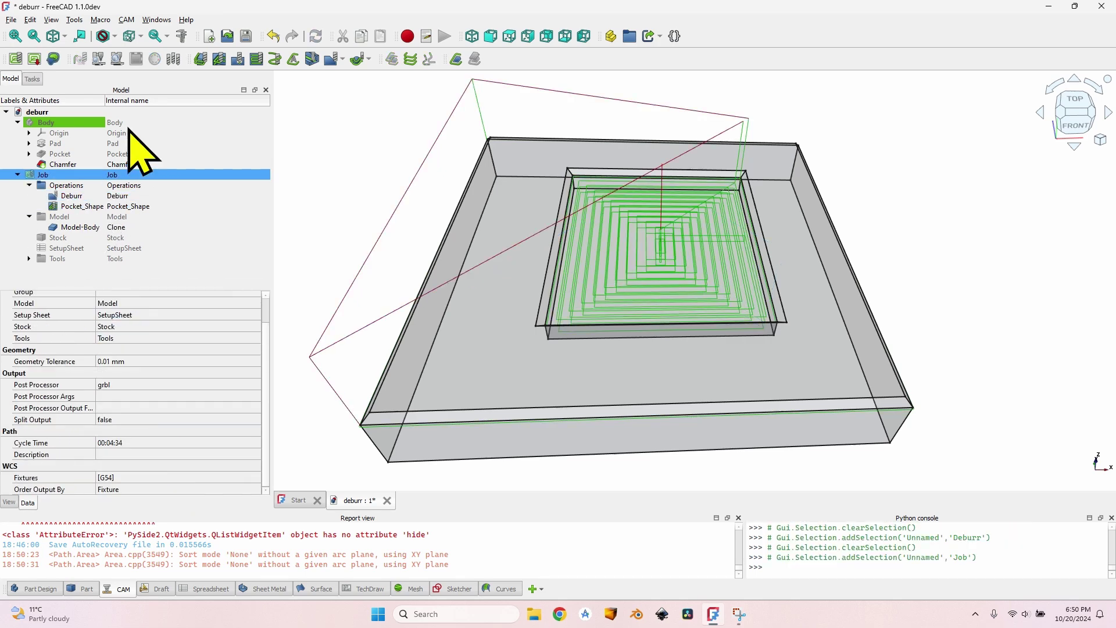
pyautogui.click(117, 59)
pyautogui.click(245, 173)
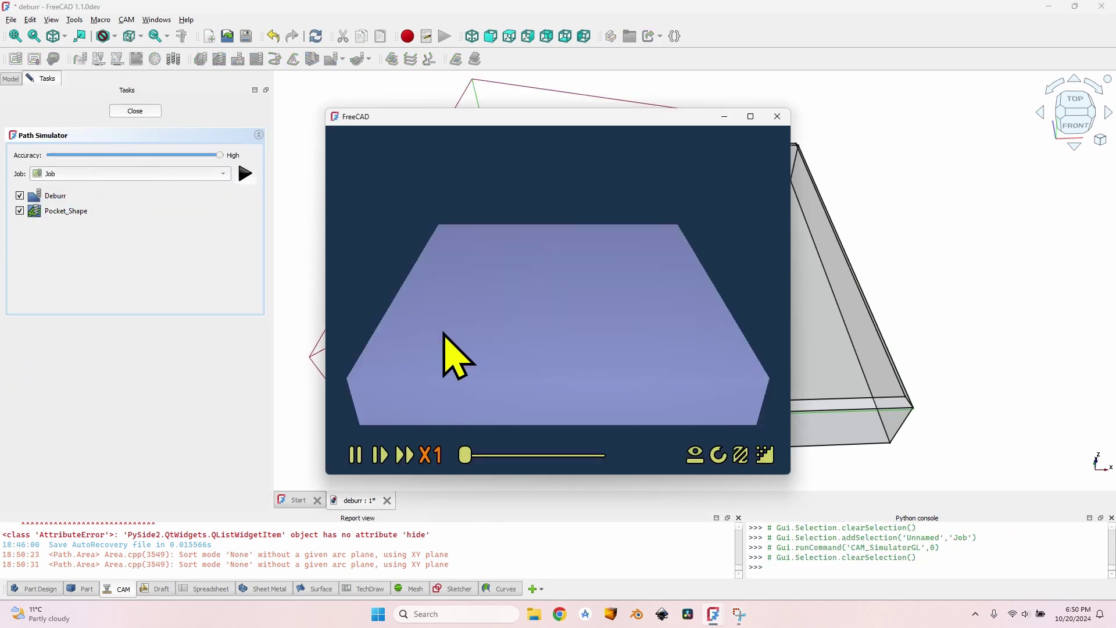
pyautogui.click(404, 455)
pyautogui.click(401, 455)
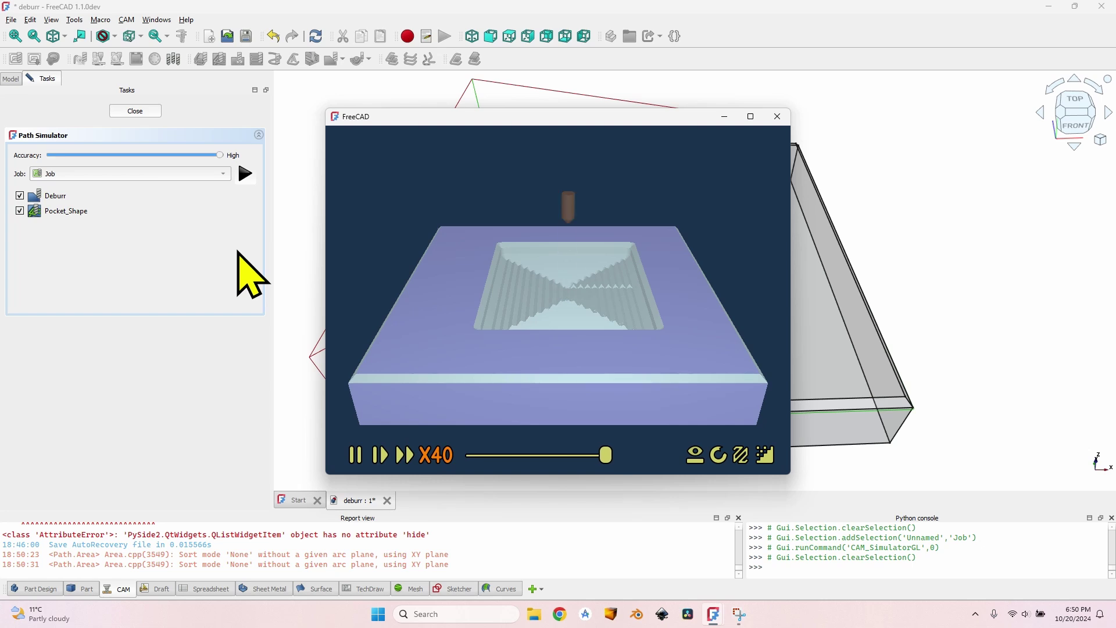
pyautogui.press('Escape')
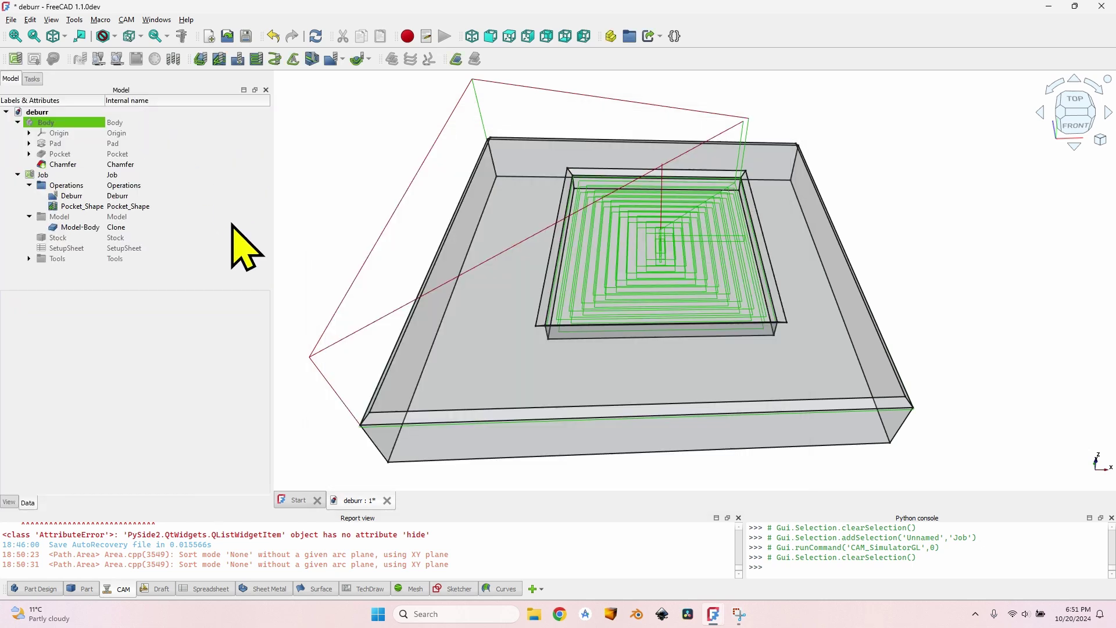
# Step: Switch Pocket_Shape to the 6 mm endmill001 tool controller, recompute and confirm
pyautogui.doubleClick(82, 207)
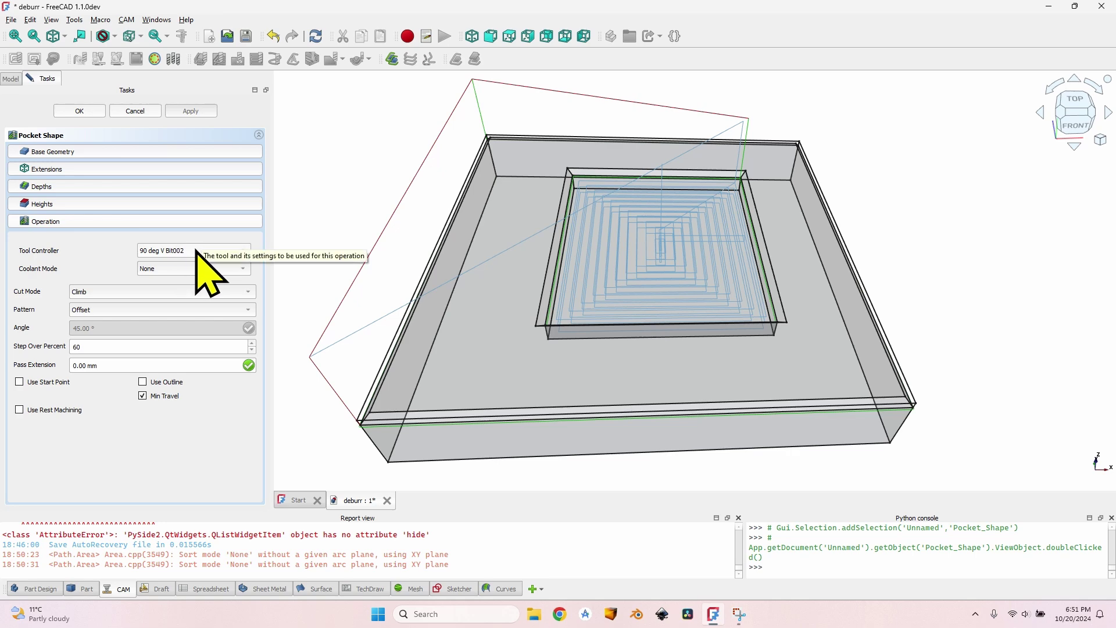
pyautogui.scroll(1, 196, 251)
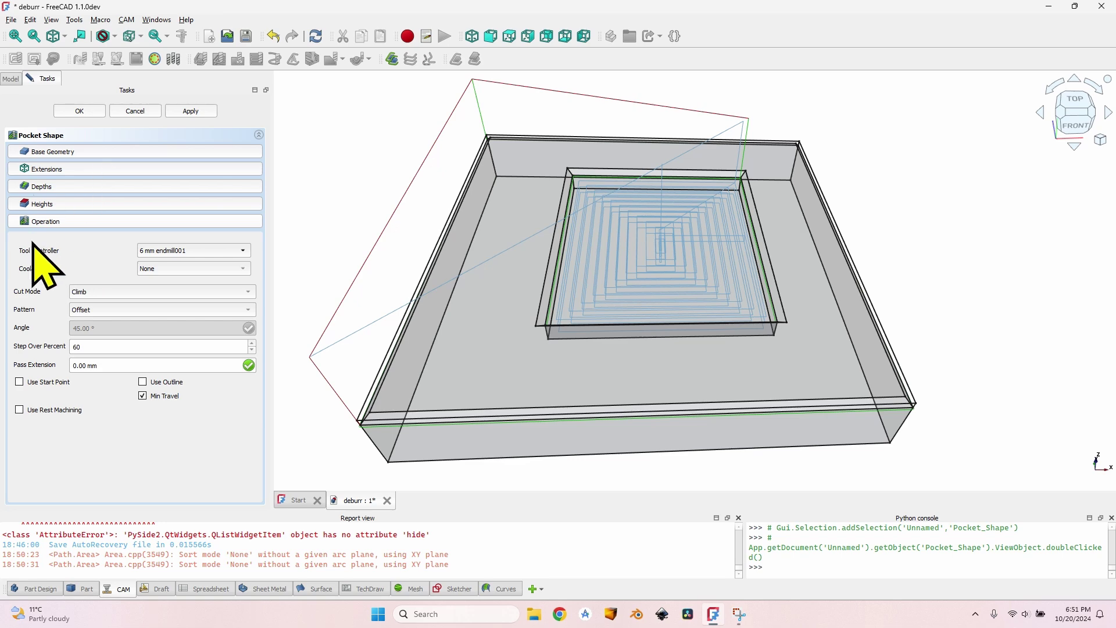
pyautogui.click(194, 110)
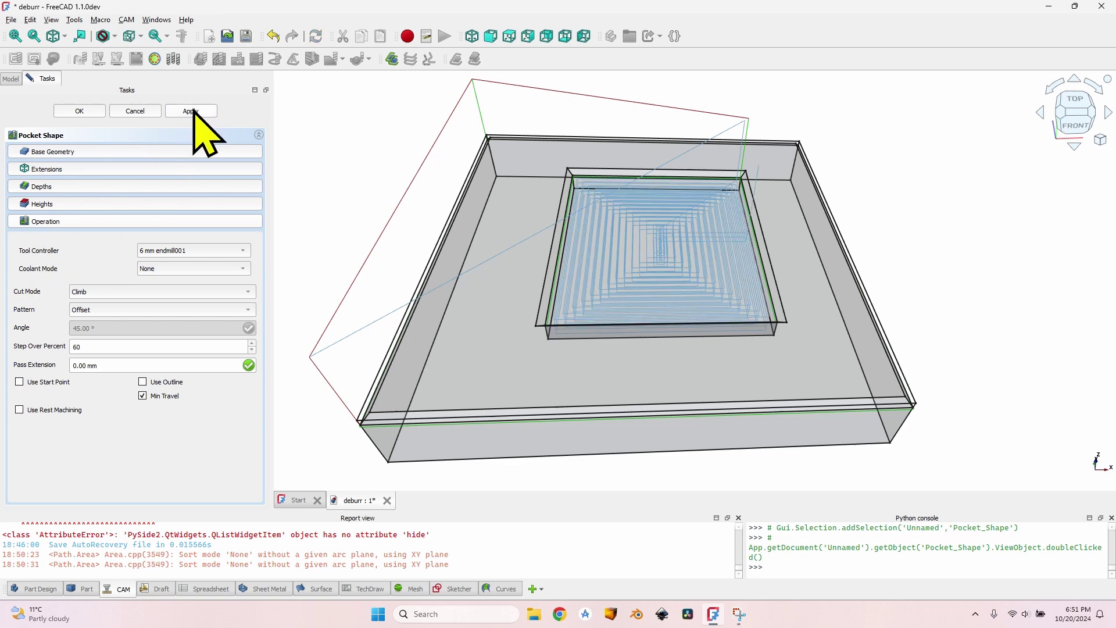
pyautogui.click(82, 110)
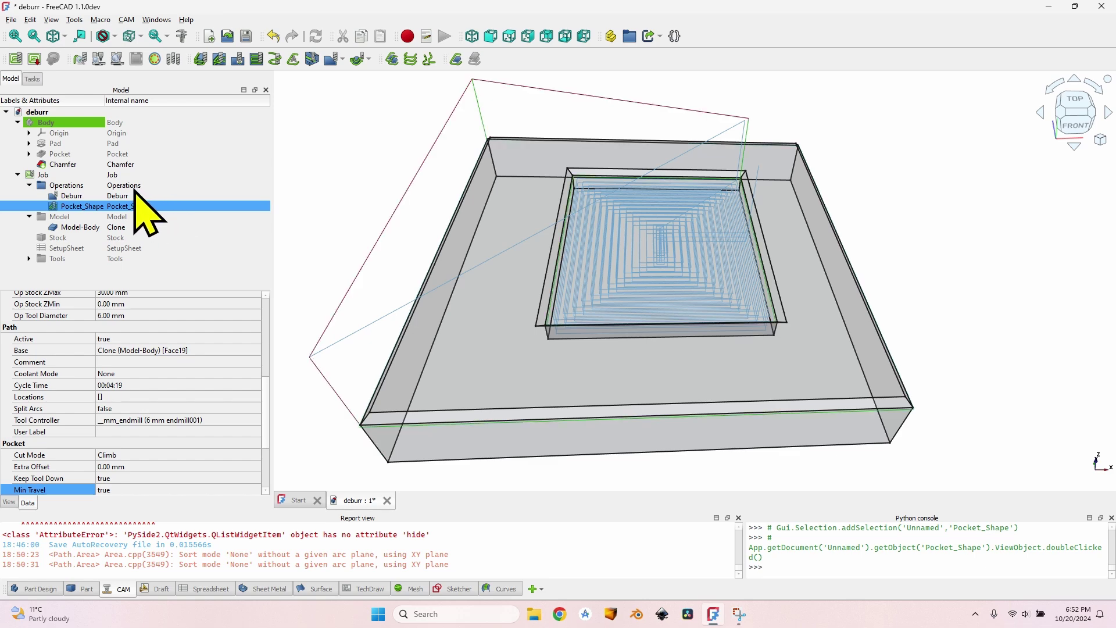
# Step: Try dragging Deburr below Pocket_Shape in the model tree
pyautogui.click(77, 197)
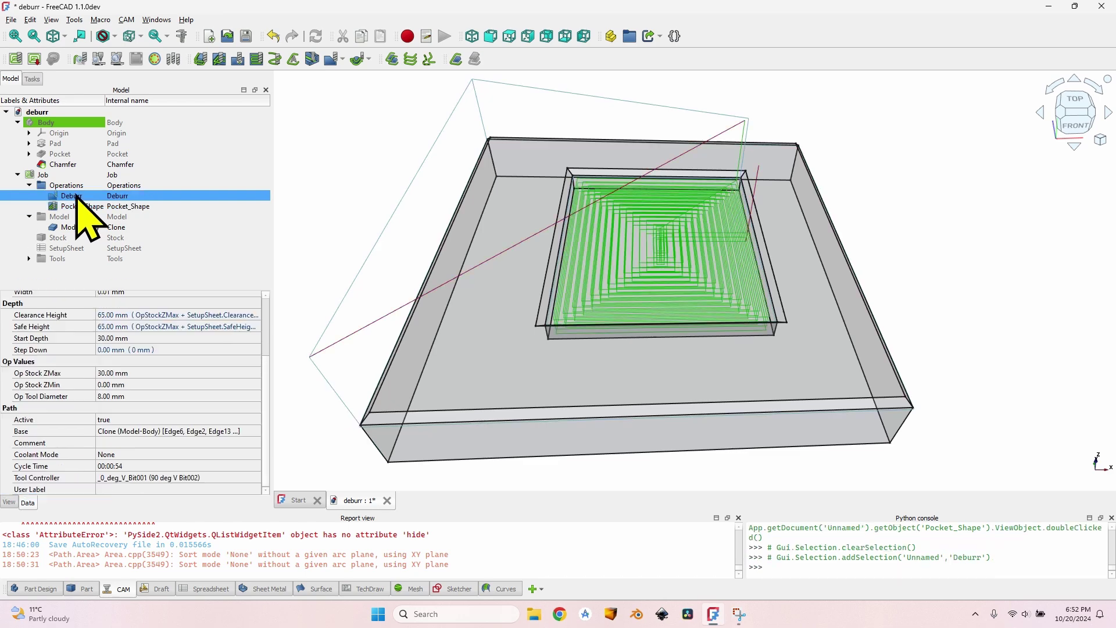
pyautogui.moveTo(77, 197)
pyautogui.mouseDown()
pyautogui.moveTo(119, 225)
pyautogui.moveTo(87, 214)
pyautogui.moveTo(84, 201)
pyautogui.mouseUp()
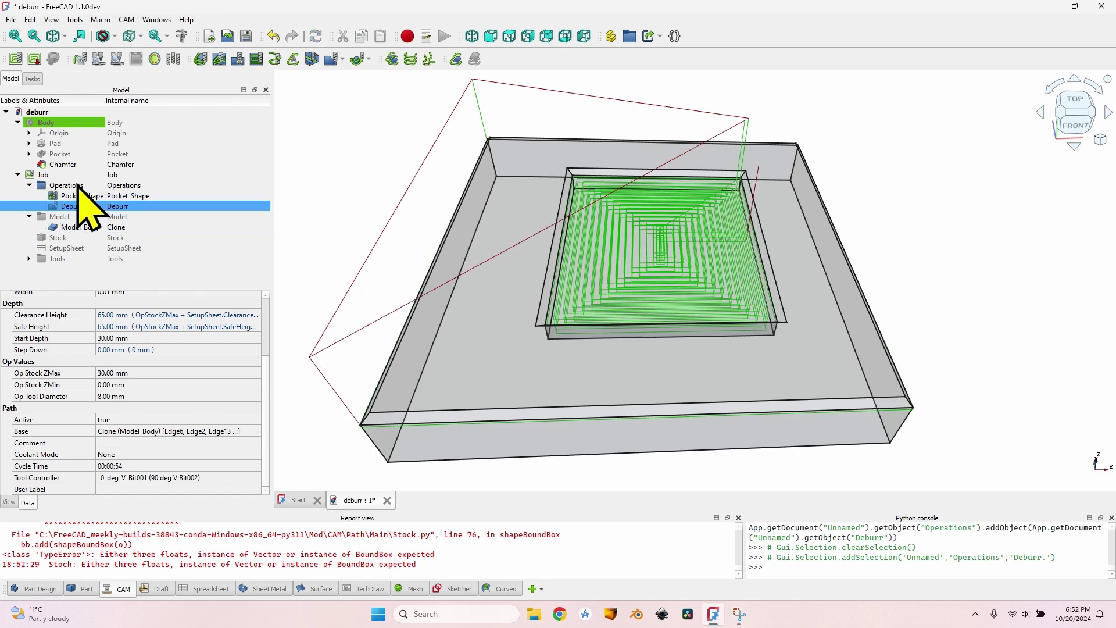
pyautogui.click(145, 196)
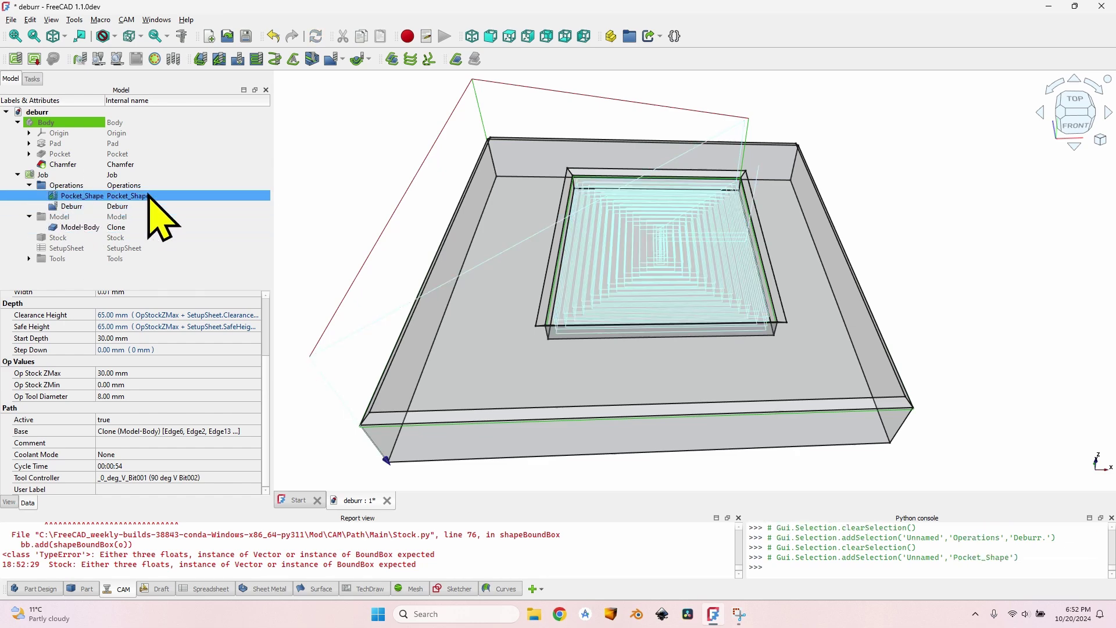
# Step: Reorder the Job's Workplan so Pocket_Shape runs before Deburr
pyautogui.doubleClick(46, 174)
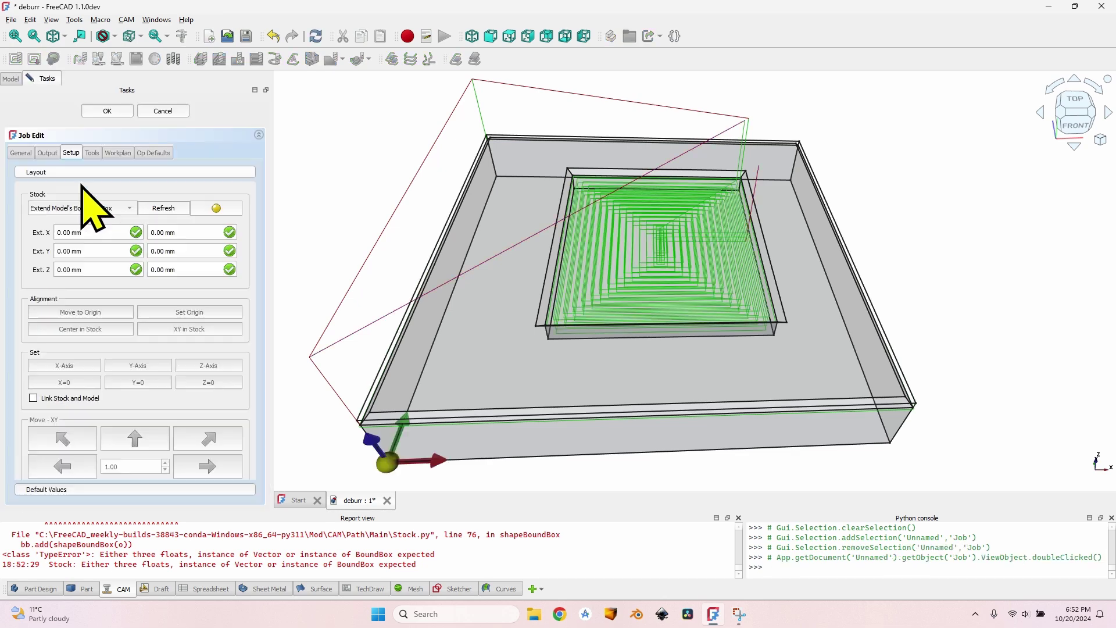
pyautogui.click(118, 153)
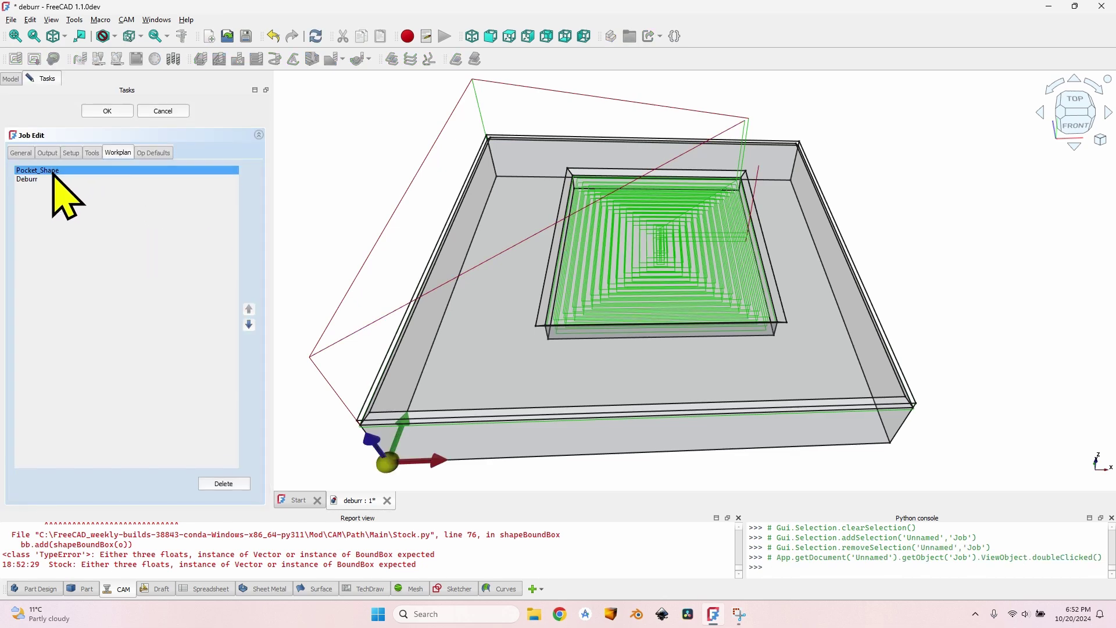
pyautogui.click(249, 325)
pyautogui.click(51, 170)
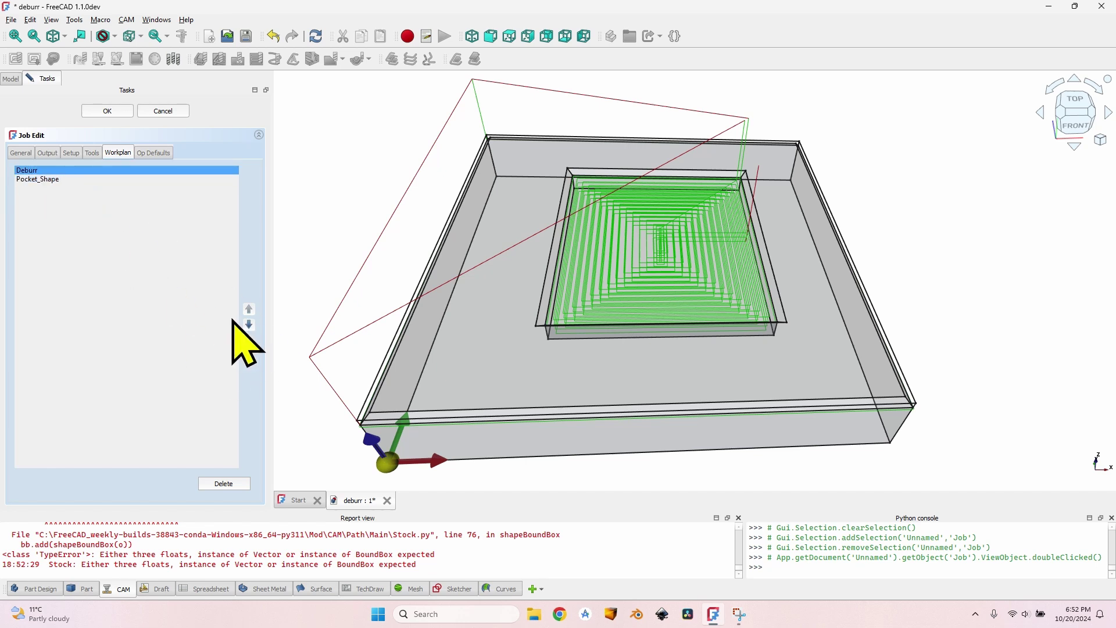
pyautogui.click(249, 325)
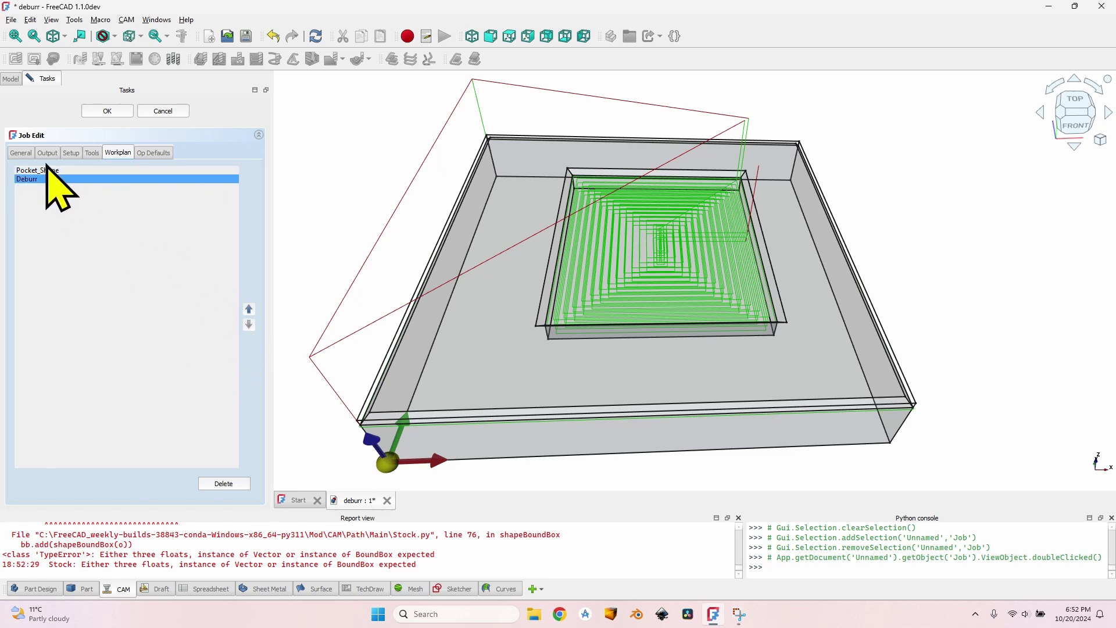
pyautogui.click(108, 111)
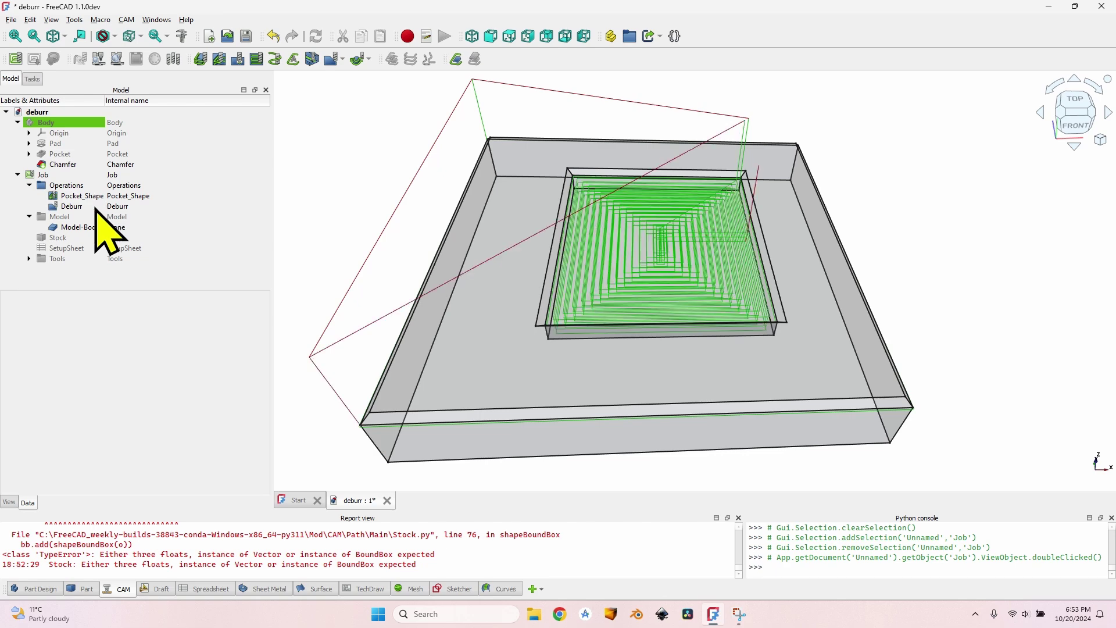
# Step: Launch the CAM simulator for the Job and play it at X40 speed
pyautogui.click(58, 175)
pyautogui.click(135, 59)
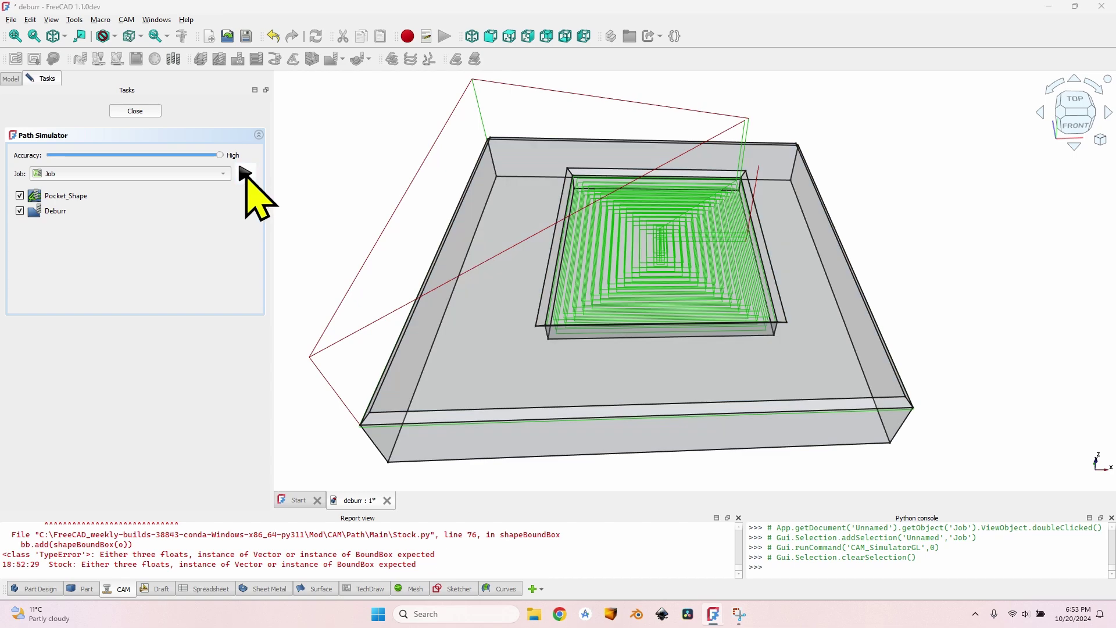
pyautogui.click(245, 173)
pyautogui.click(405, 455)
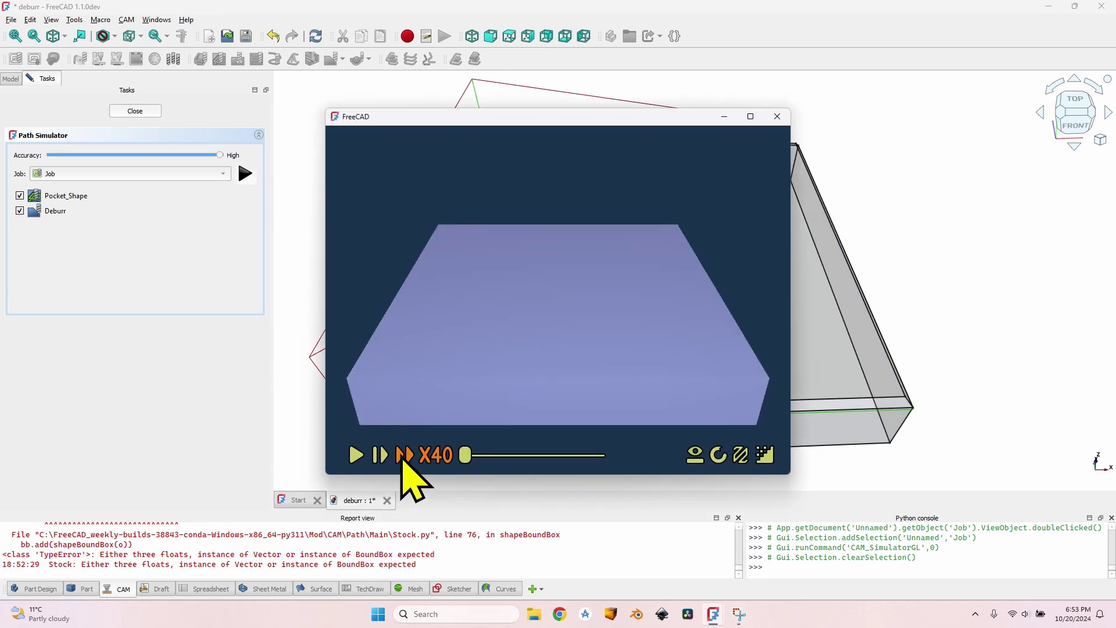
pyautogui.click(355, 454)
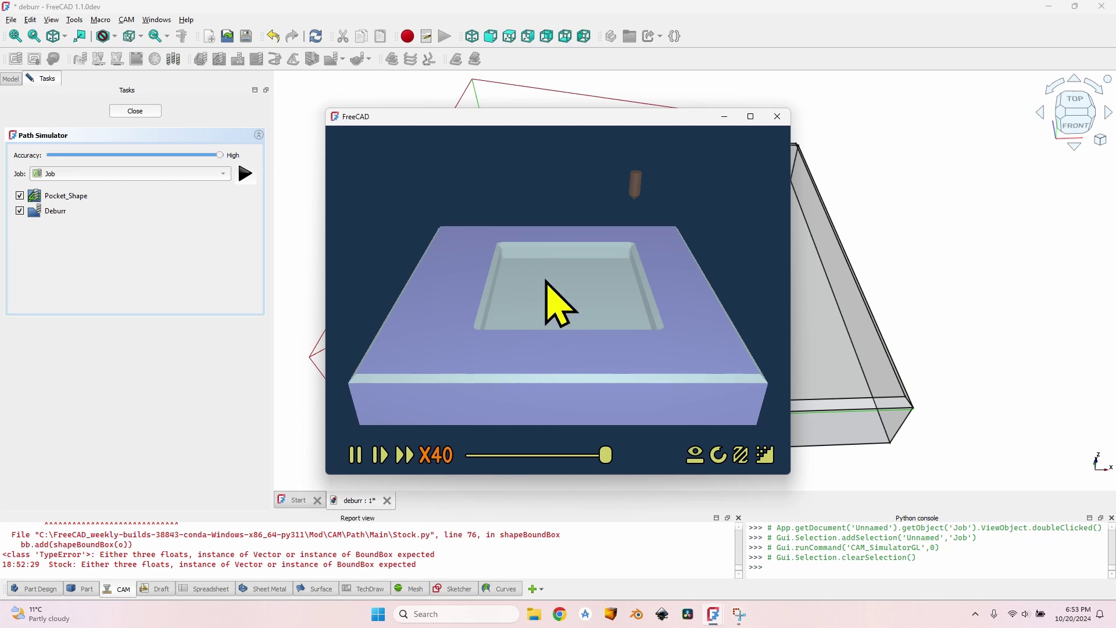
# Step: Inspect the cleared pocket and bevelled rim, then close the simulator
pyautogui.scroll(4, 669, 358)
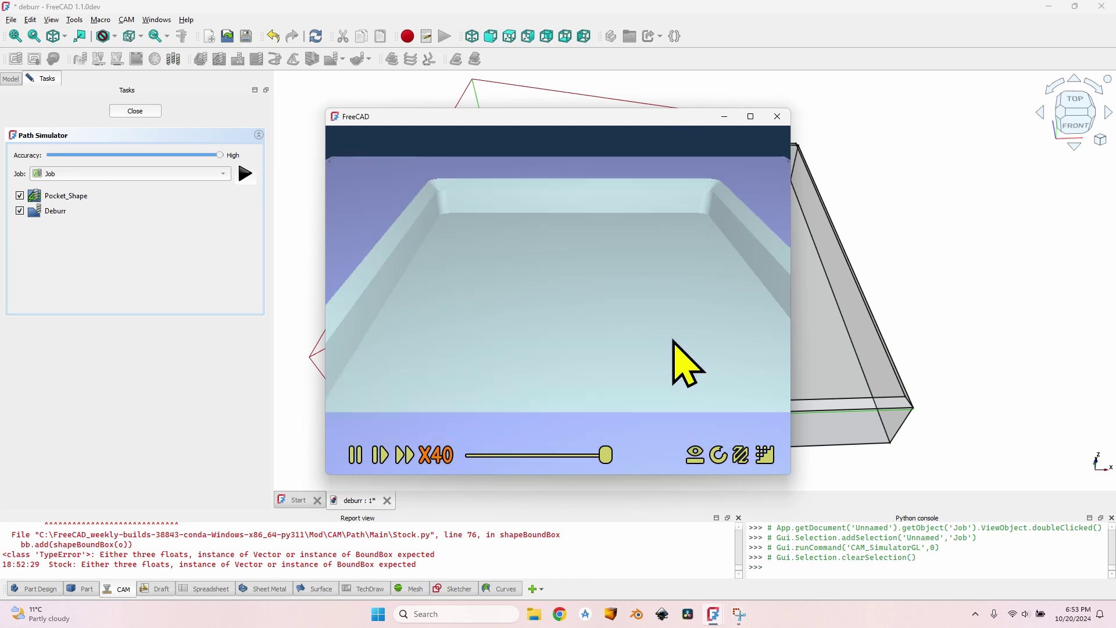
pyautogui.moveTo(414, 352); pyautogui.dragTo(443, 217)
pyautogui.scroll(5, 595, 310)
pyautogui.scroll(-5, 596, 310)
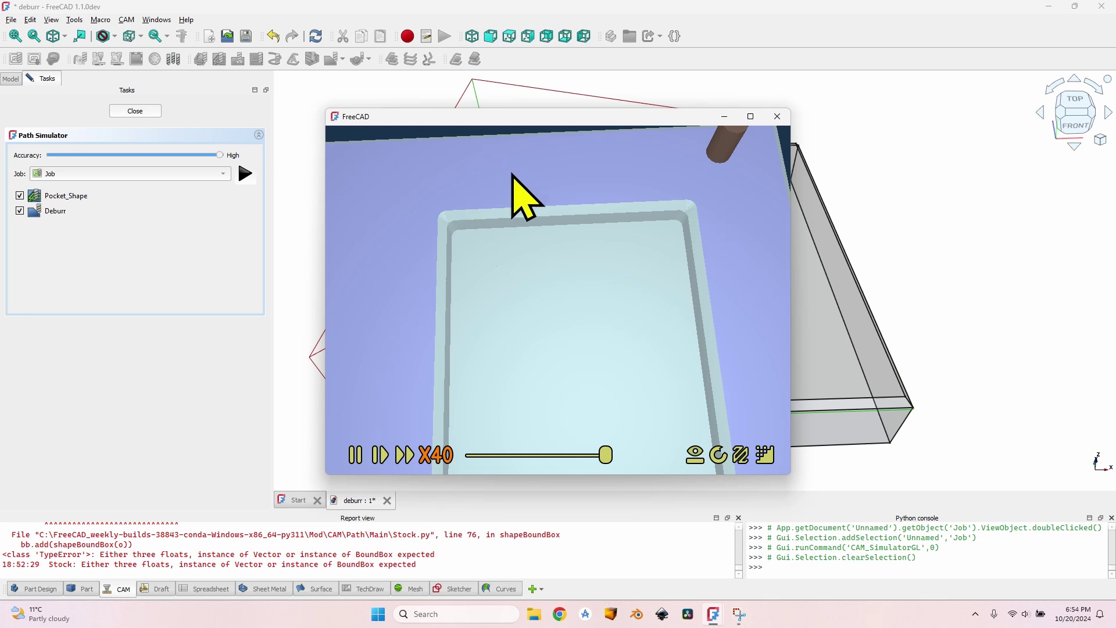
pyautogui.click(135, 111)
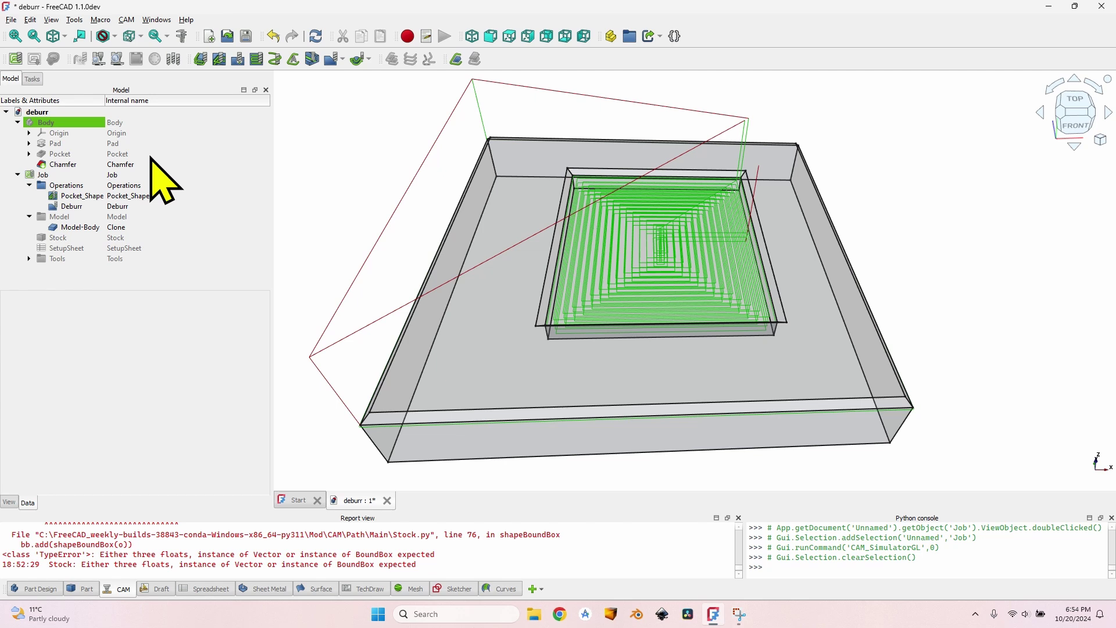
# Step: Reopen Deburr and expand its Heights and Depths sections, showing 65 mm heights and 0.00 mm step-down
pyautogui.doubleClick(71, 204)
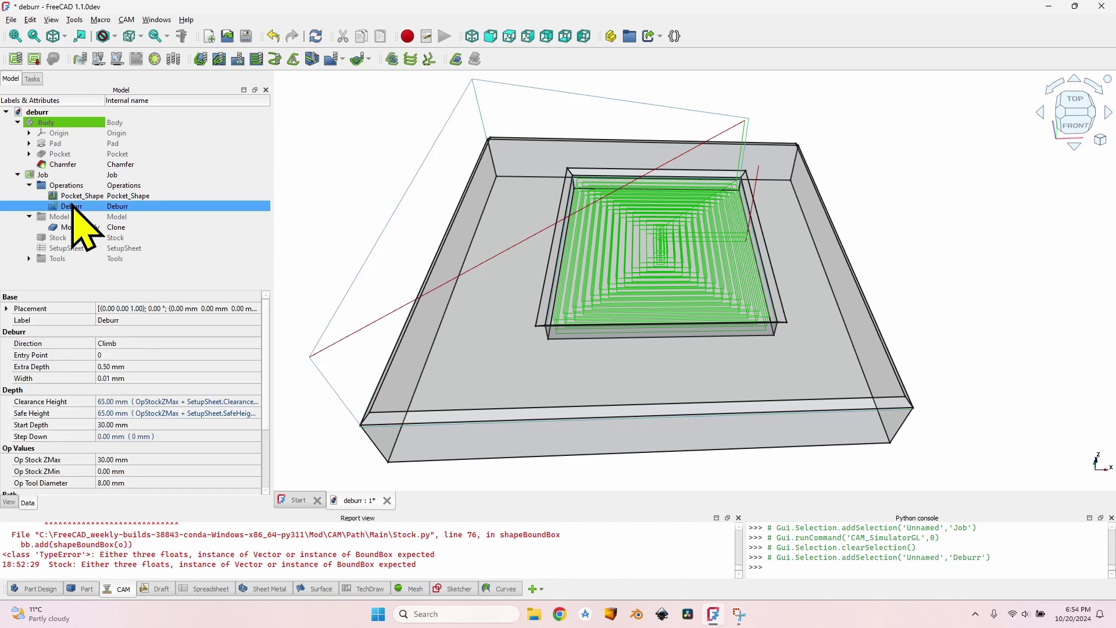
pyautogui.scroll(6, 374, 411)
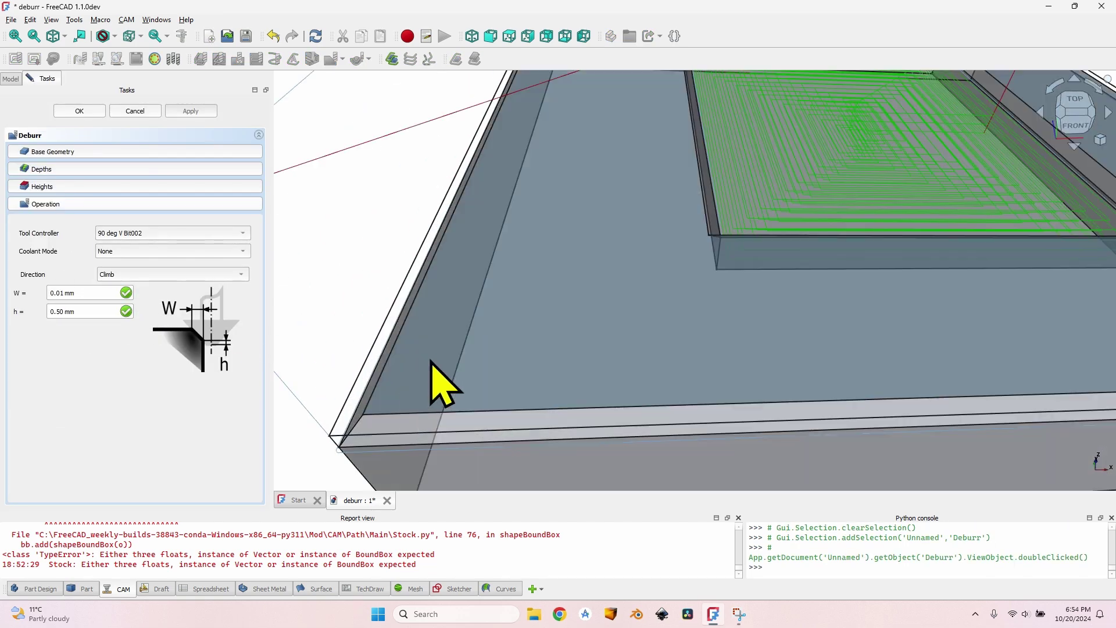
pyautogui.moveTo(439, 378); pyautogui.dragTo(448, 222, button='middle')
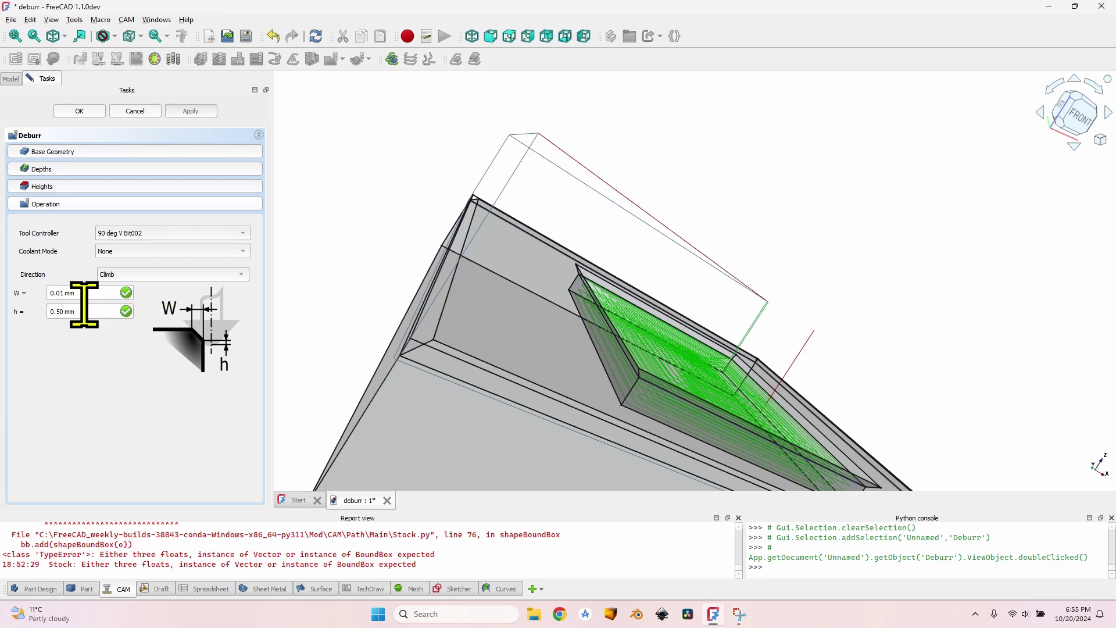
pyautogui.click(96, 186)
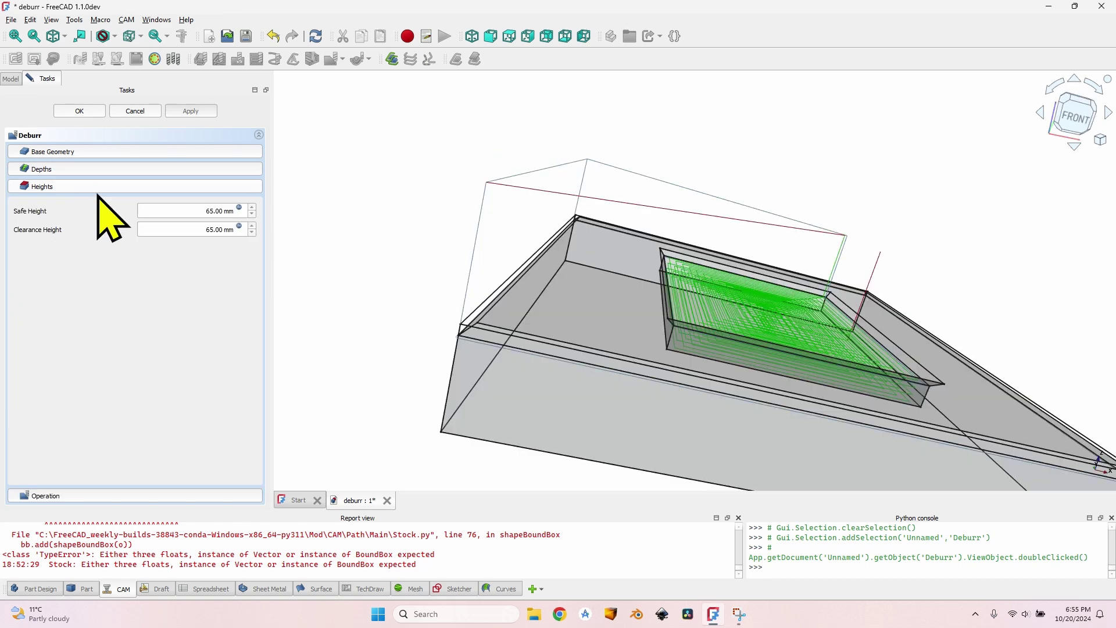
pyautogui.click(68, 168)
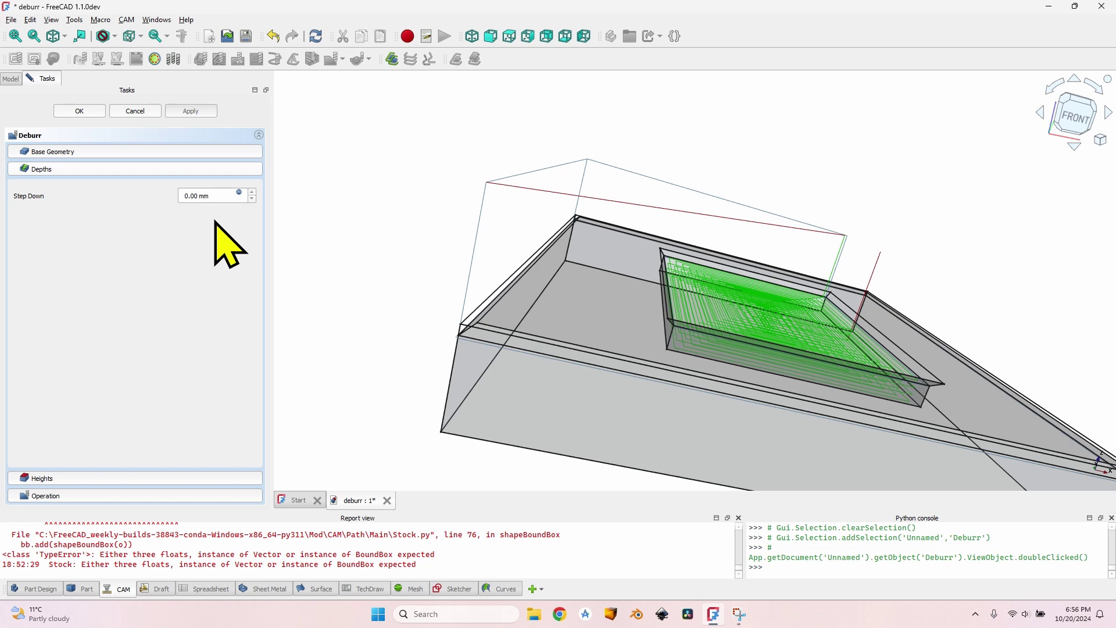
# Step: Set the Deburr step down to 2 mm through its expression and apply it
pyautogui.click(239, 193)
pyautogui.write('2')
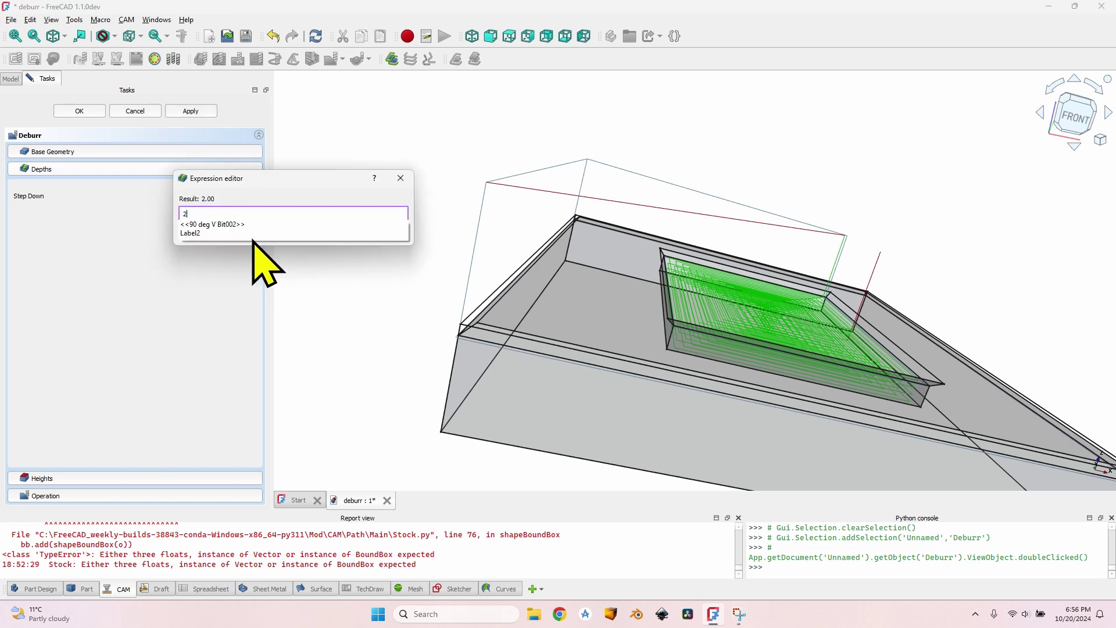
pyautogui.press('Return')
pyautogui.click(193, 114)
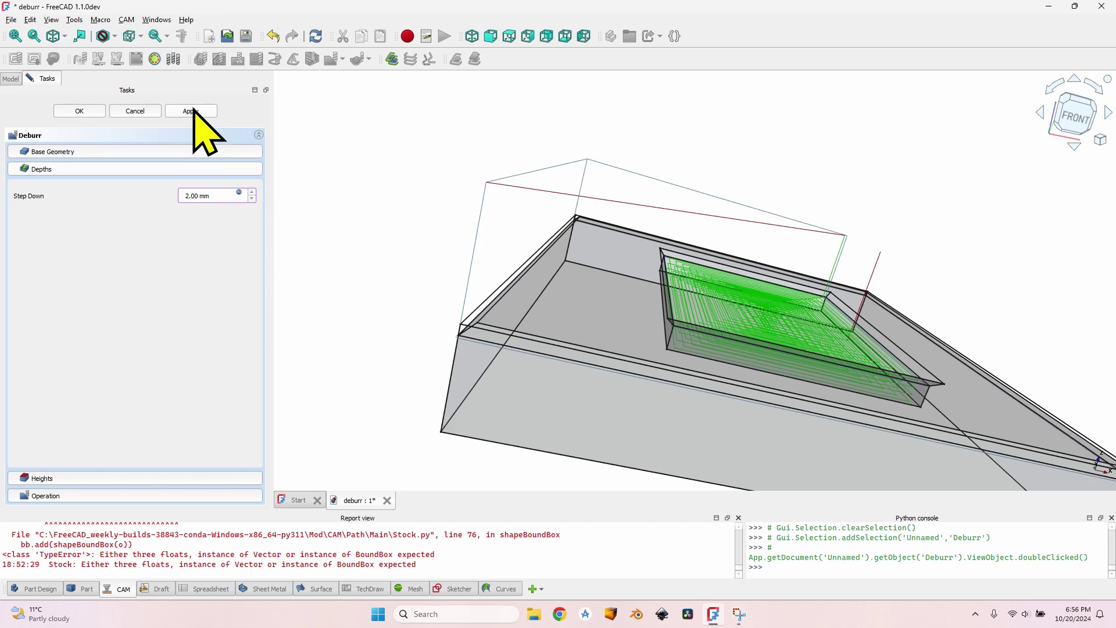
pyautogui.scroll(3, 465, 348)
pyautogui.moveTo(475, 336); pyautogui.dragTo(533, 350, button='middle')
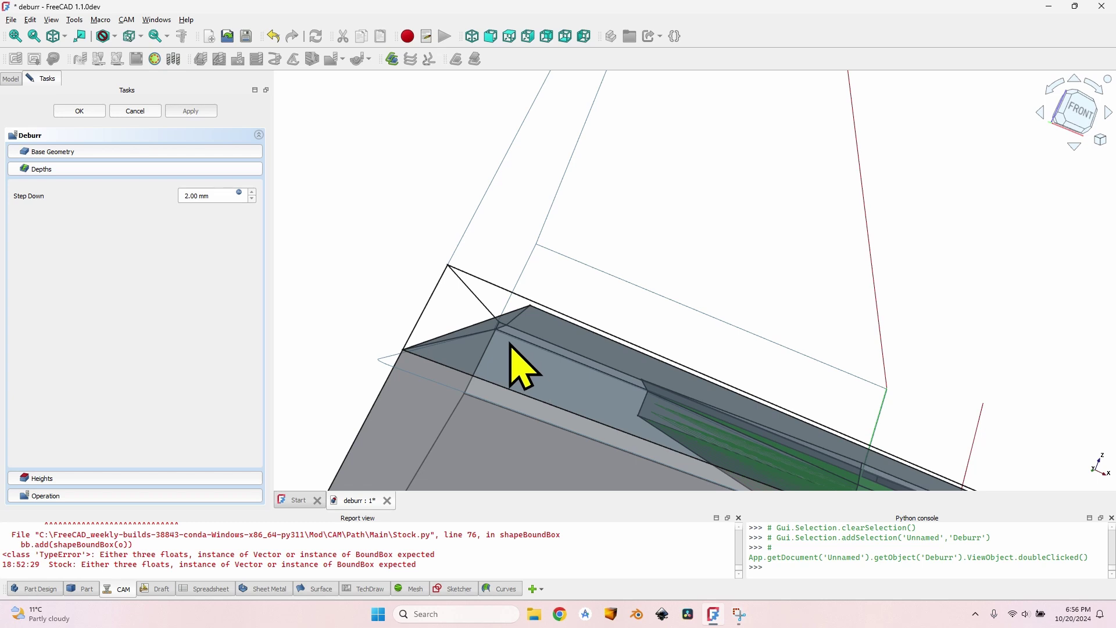
pyautogui.moveTo(399, 351)
pyautogui.mouseDown(button='middle')
pyautogui.moveTo(430, 357)
pyautogui.moveTo(399, 355)
pyautogui.mouseUp(button='middle')
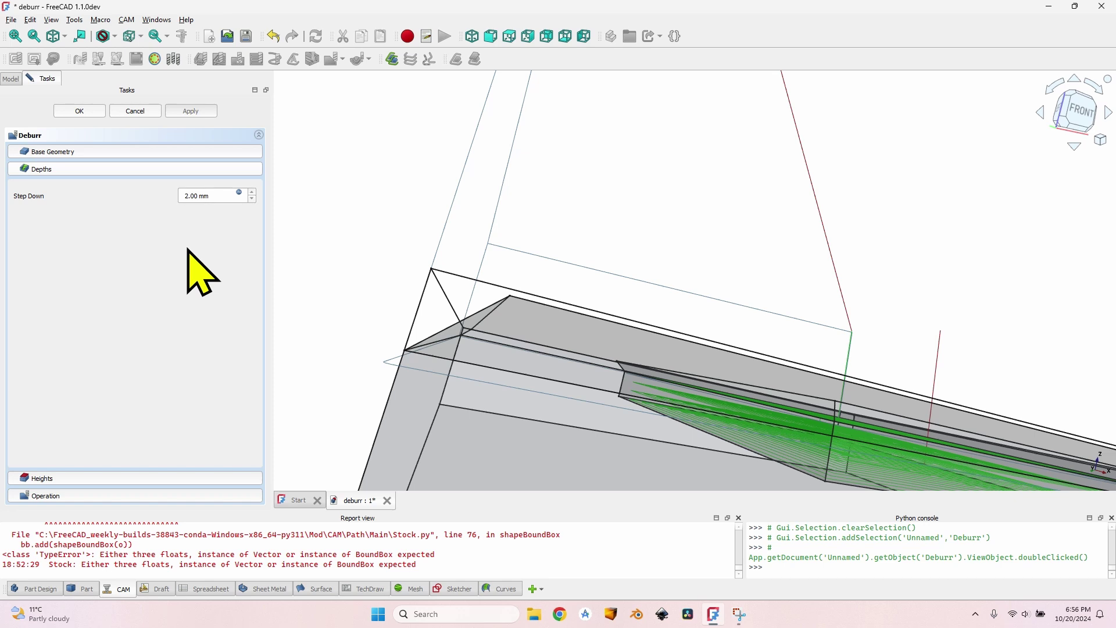
# Step: Change the step down to 0.1 mm, apply, and accept the Deburr operation
pyautogui.click(239, 192)
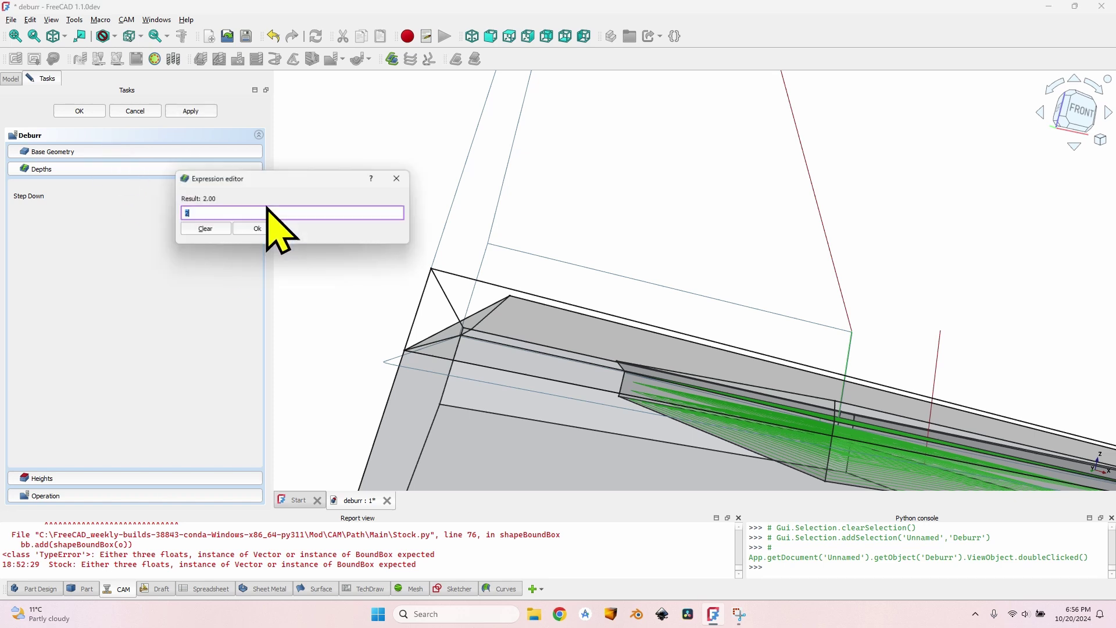
pyautogui.write('0.1')
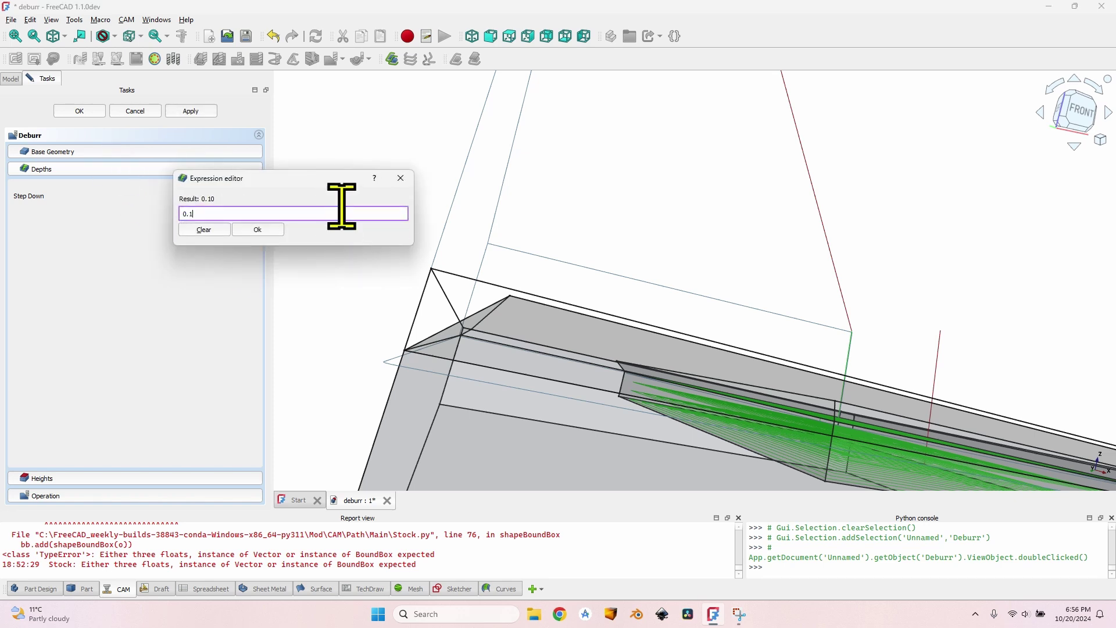
pyautogui.click(259, 230)
pyautogui.click(190, 111)
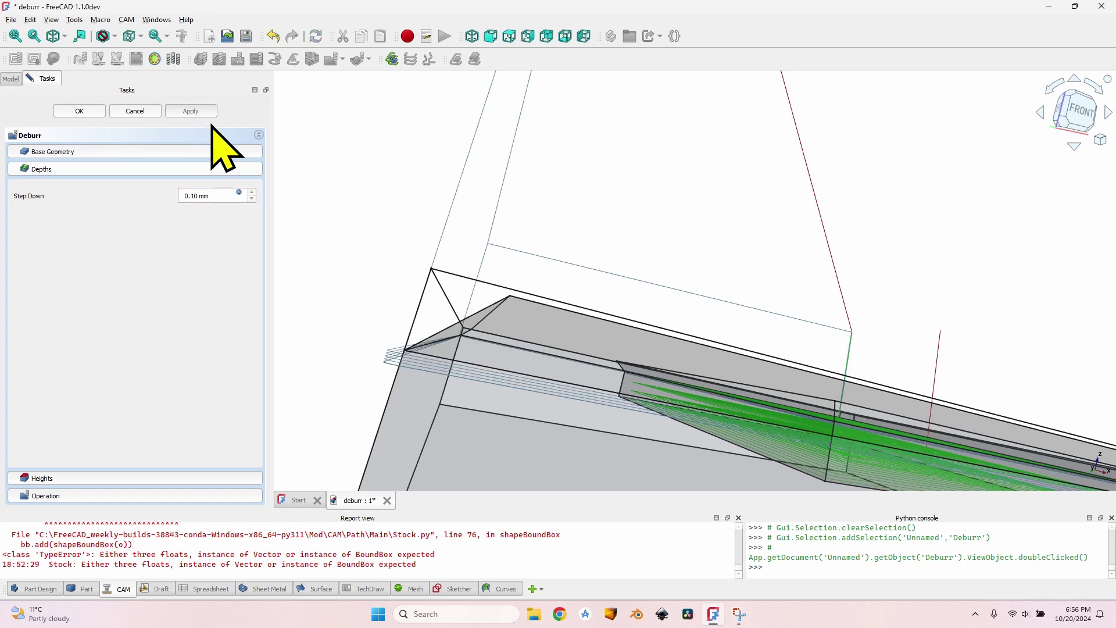
pyautogui.scroll(5, 381, 356)
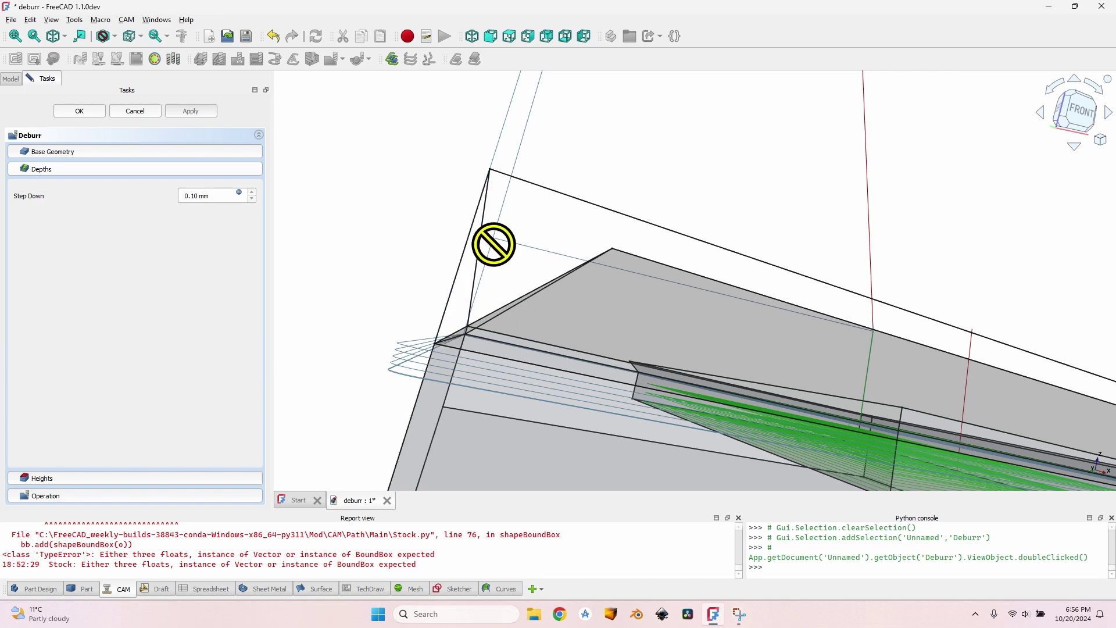
pyautogui.moveTo(474, 282); pyautogui.dragTo(531, 294, button='middle')
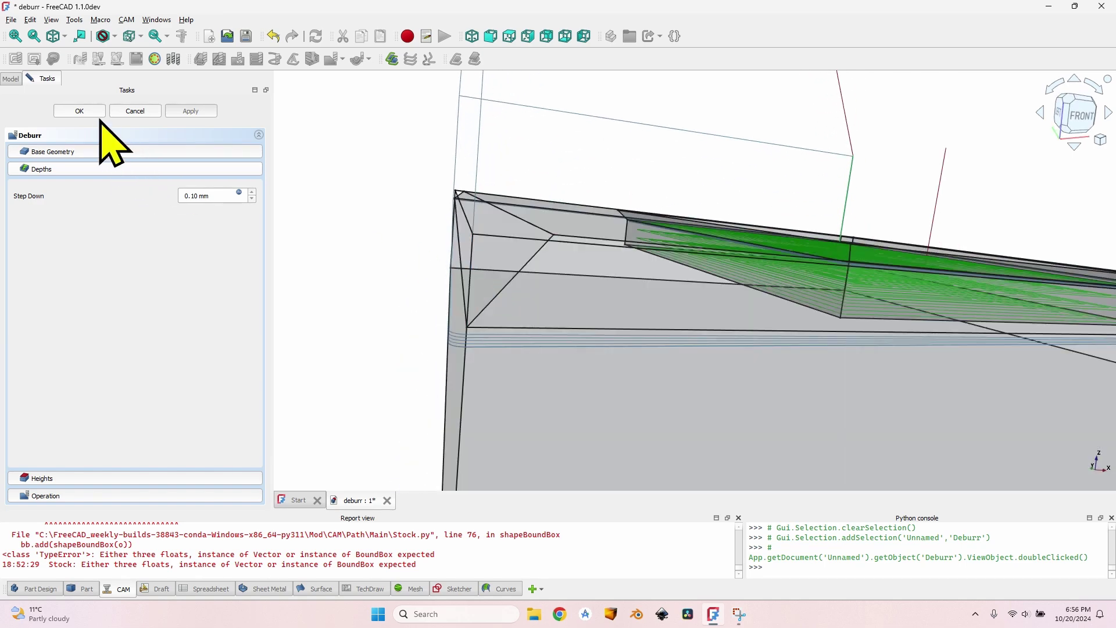
pyautogui.click(80, 111)
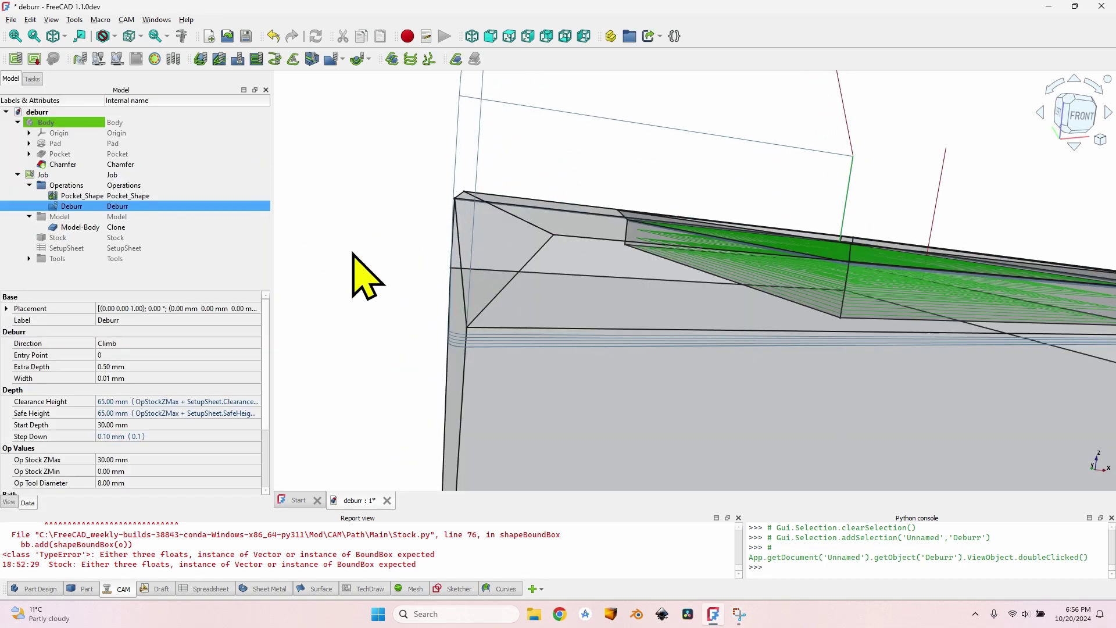
# Step: Delete the Job and unhide the Body with its Pad, Pocket and Chamfer
pyautogui.click(51, 178)
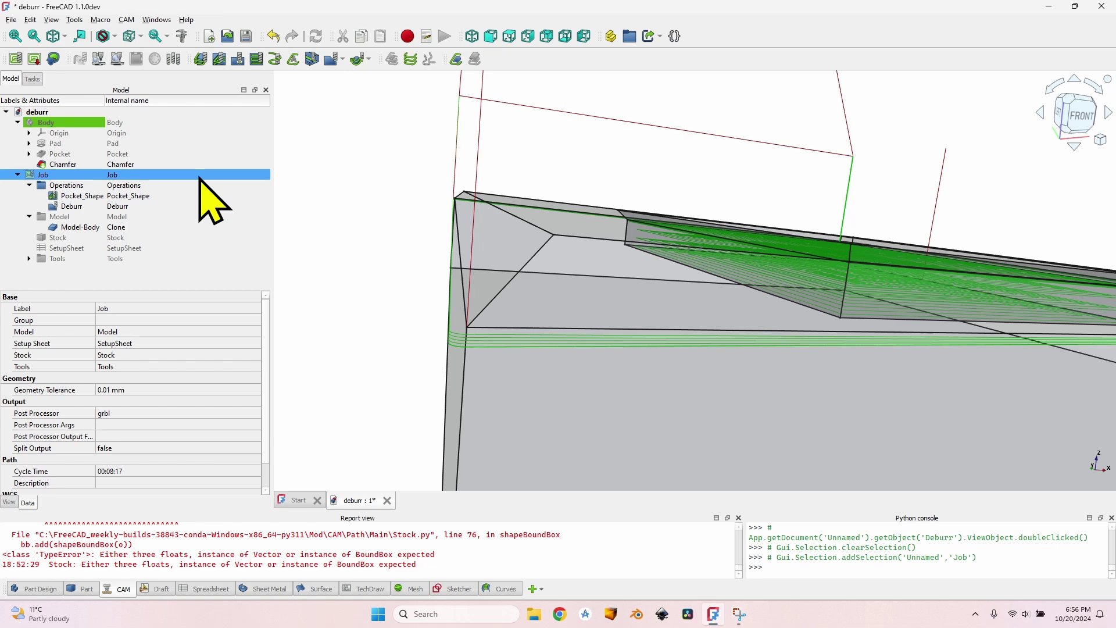
pyautogui.press('Delete')
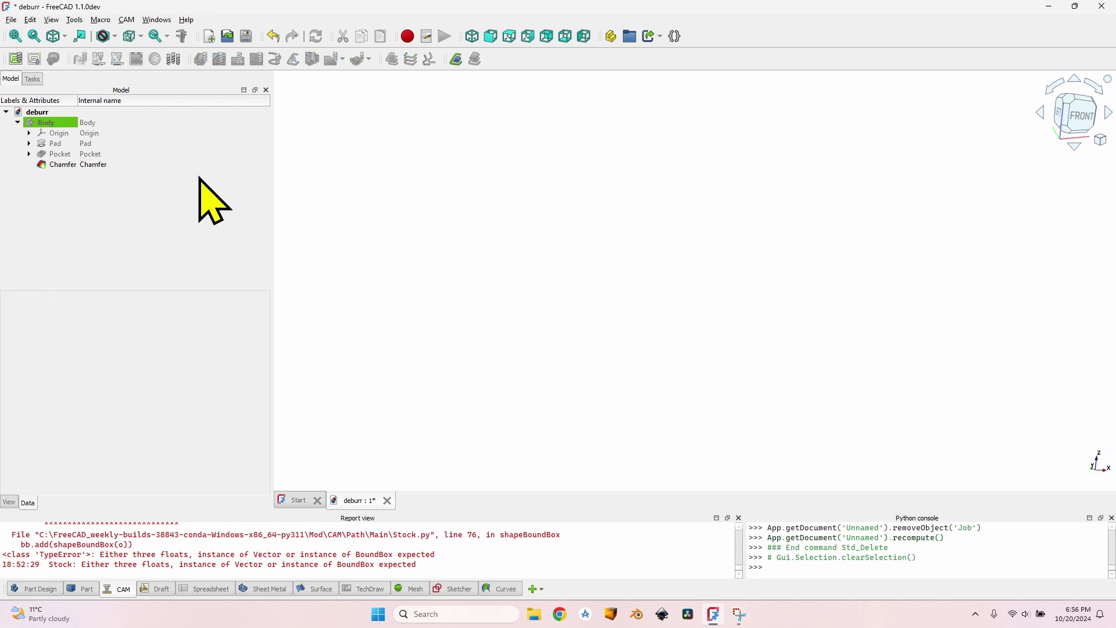
pyautogui.click(56, 122)
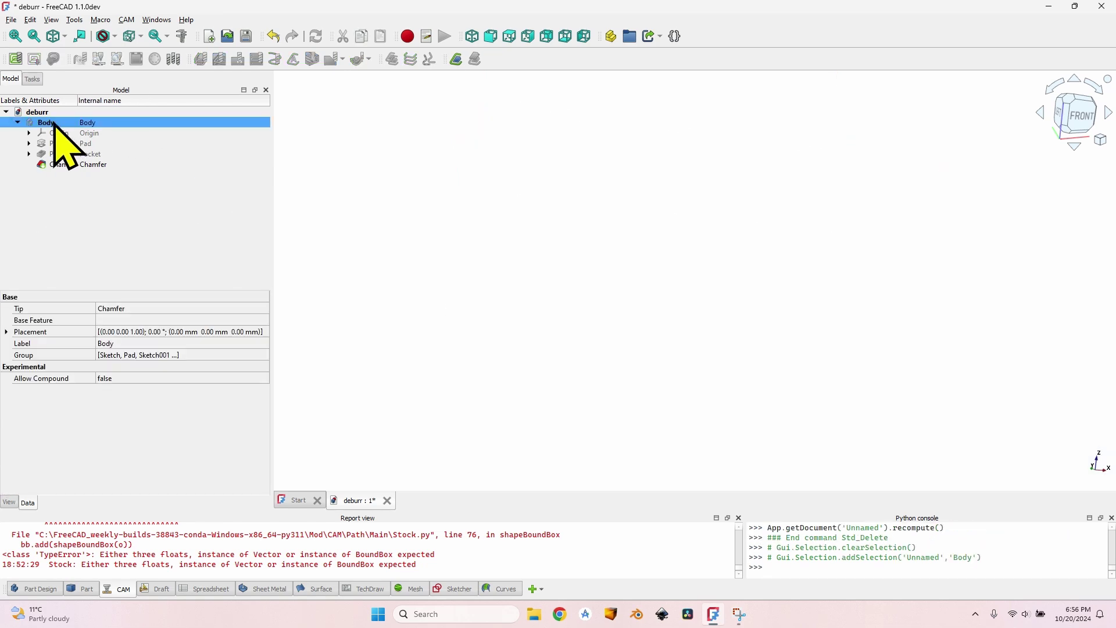
pyautogui.press('space')
pyautogui.click(457, 230)
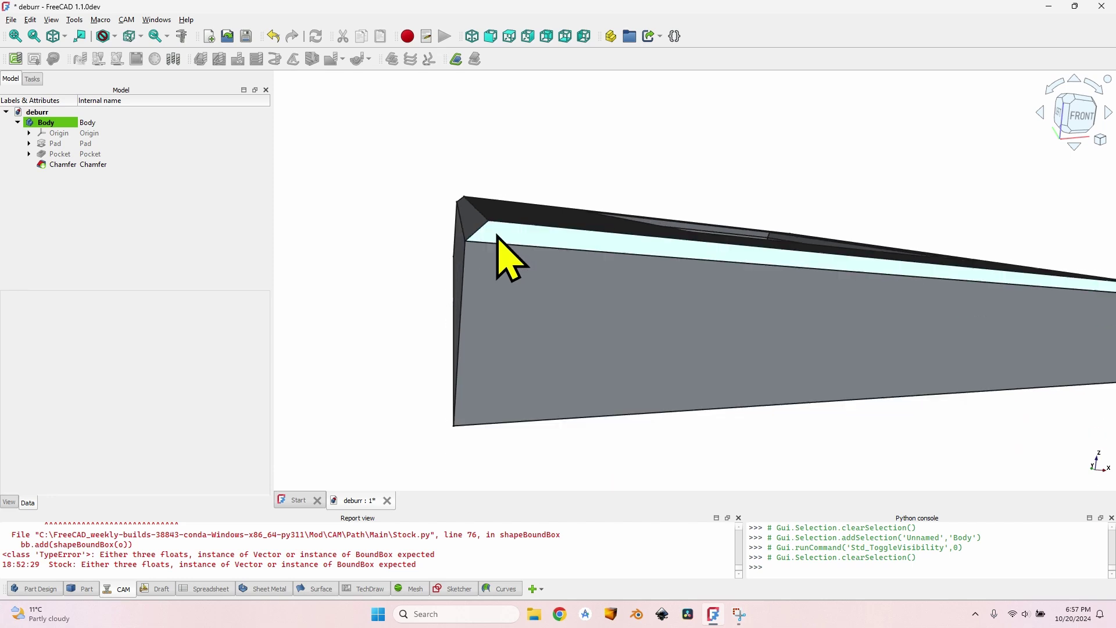
pyautogui.moveTo(505, 254); pyautogui.dragTo(616, 265)
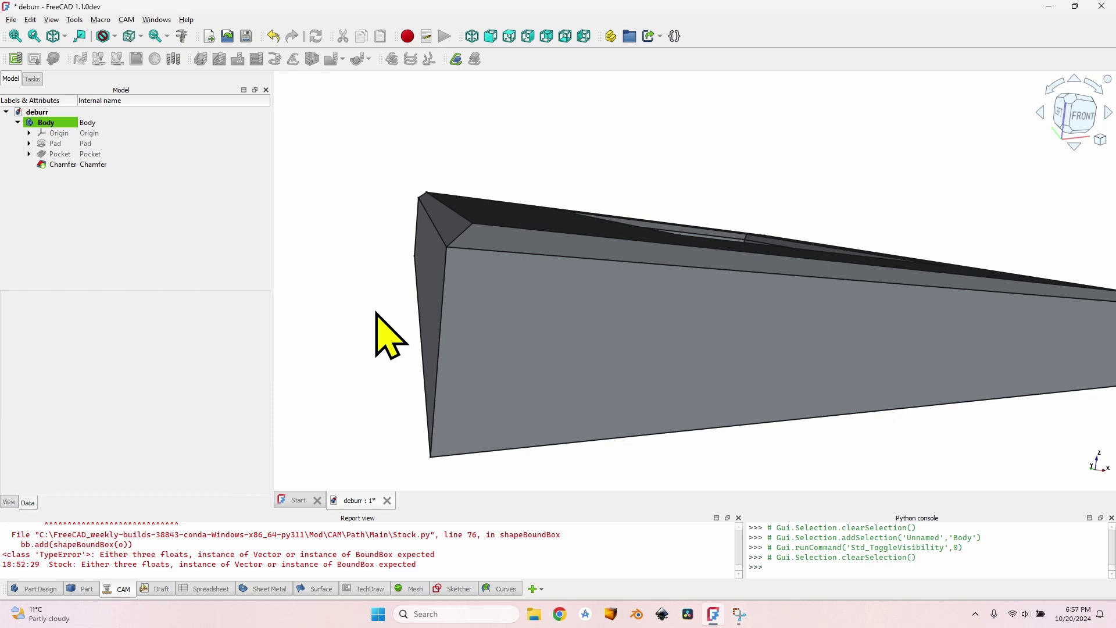
# Step: In Part Design, clone the Body as Body001 and hide the original Body
pyautogui.click(29, 588)
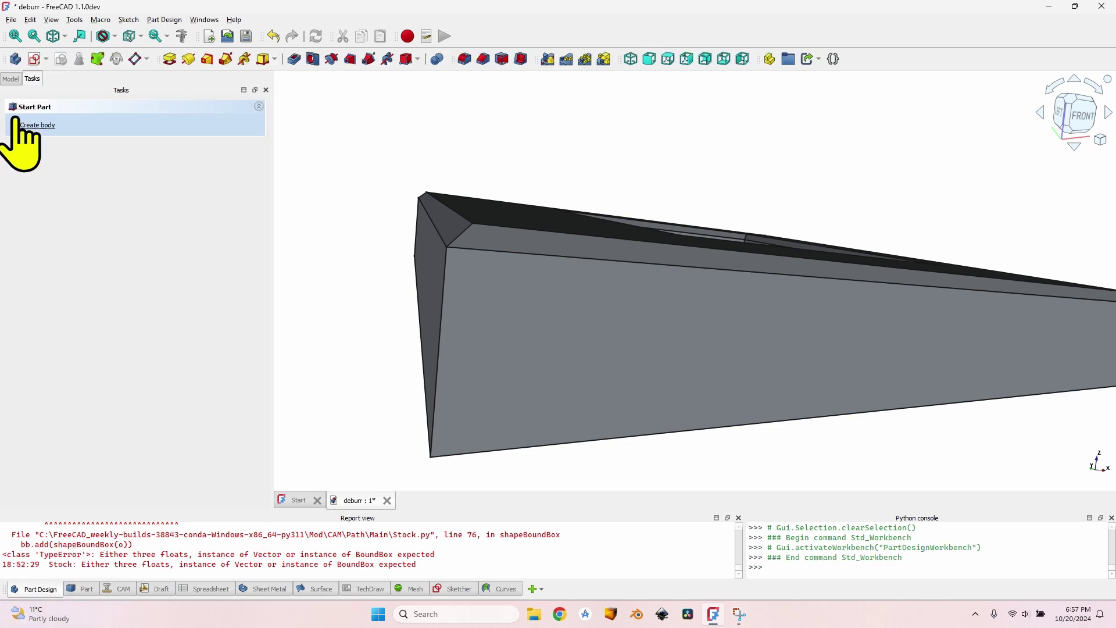
pyautogui.click(10, 78)
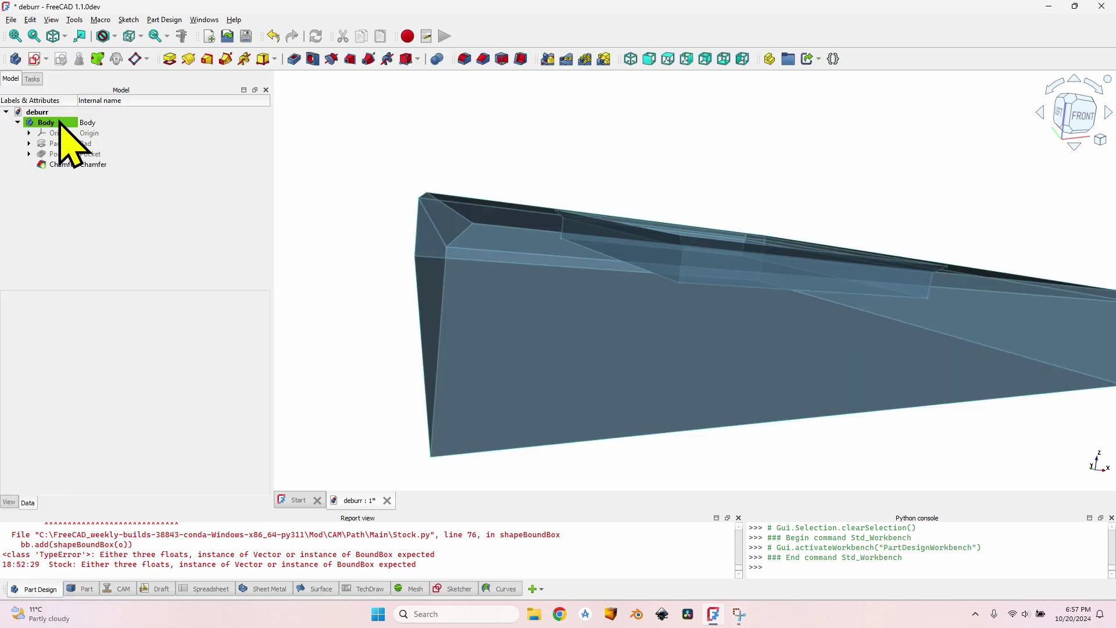
pyautogui.click(69, 154)
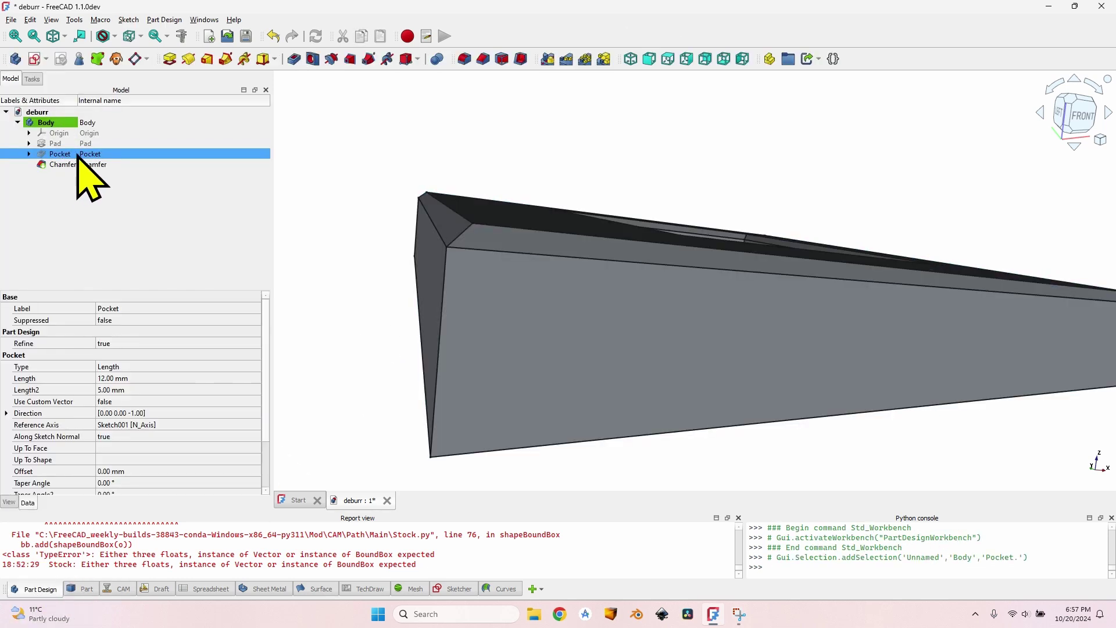
pyautogui.click(116, 59)
pyautogui.click(47, 122)
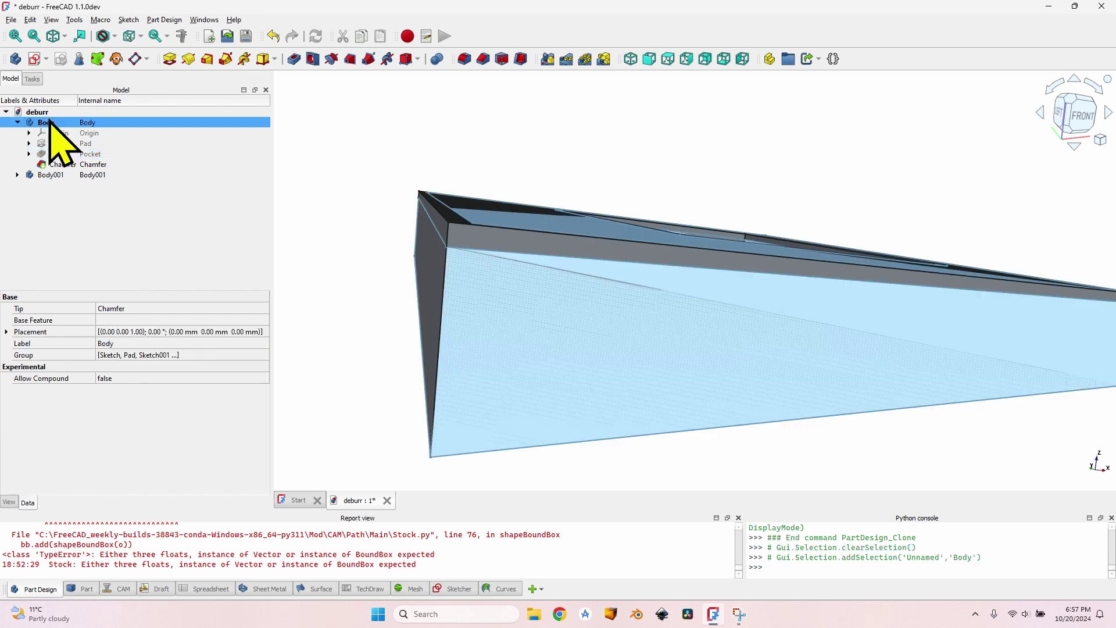
pyautogui.press('space')
pyautogui.click(47, 175)
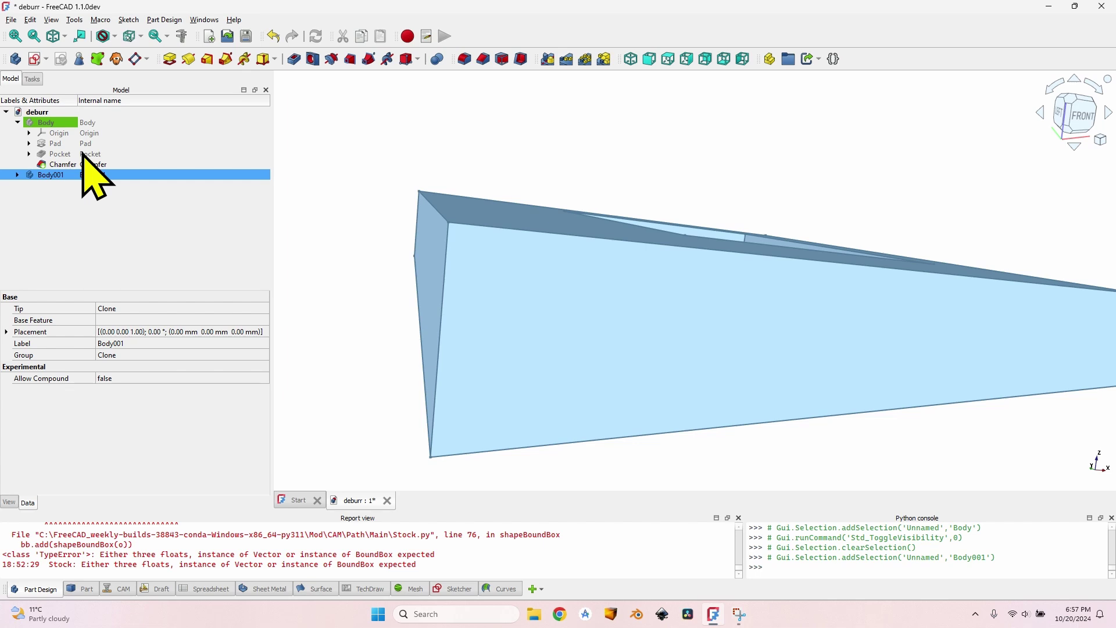
# Step: Create a second clone, Body002, and toggle Body001's visibility
pyautogui.click(68, 143)
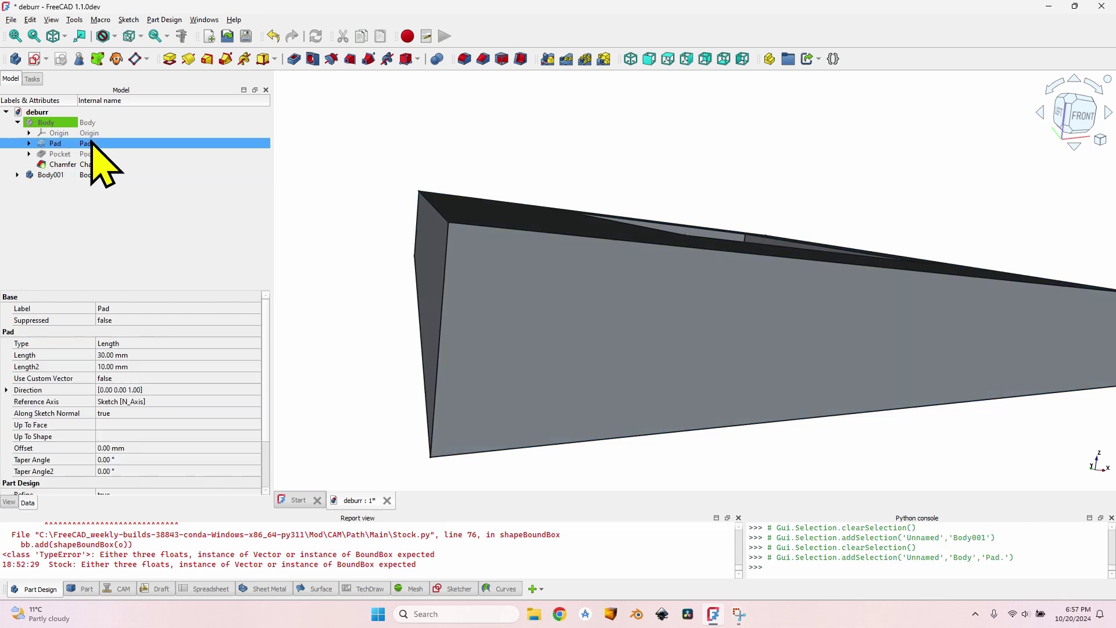
pyautogui.click(116, 58)
pyautogui.click(70, 175)
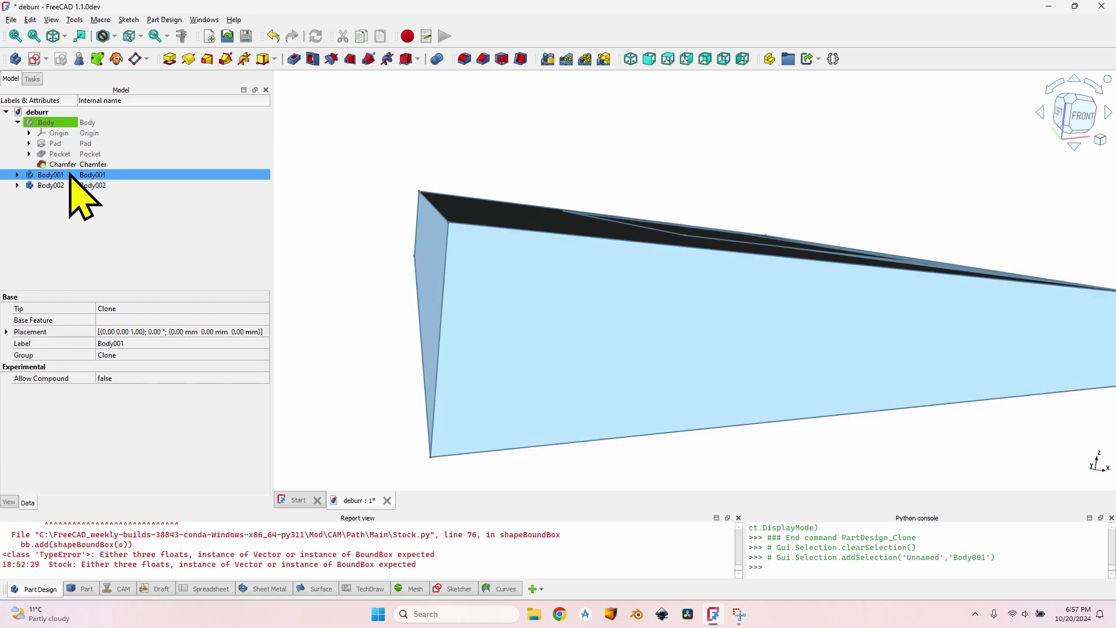
pyautogui.press('space')
pyautogui.moveTo(698, 291); pyautogui.dragTo(730, 249, button='middle')
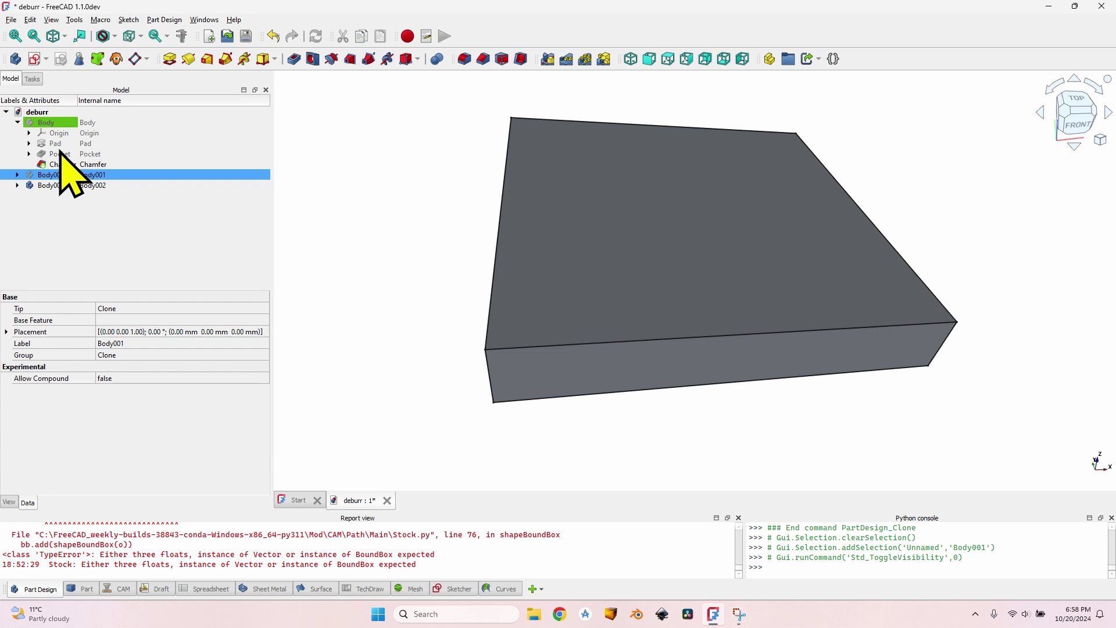
# Step: Delete Body002, show Body001 and switch to the CAM workbench
pyautogui.click(50, 185)
pyautogui.press('Delete')
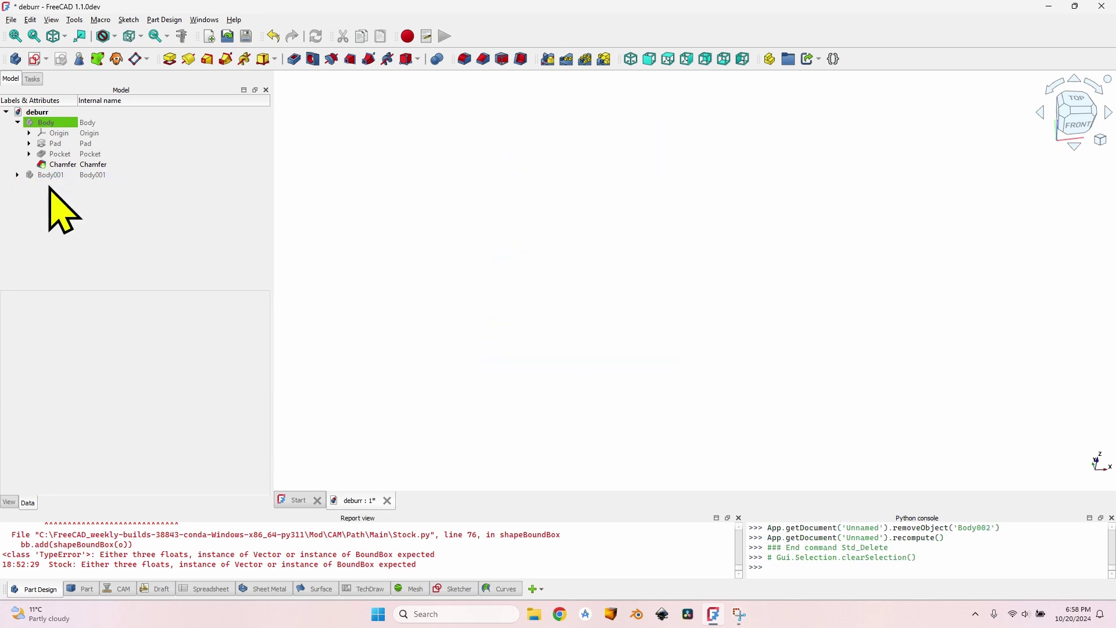
pyautogui.click(56, 174)
pyautogui.press('space')
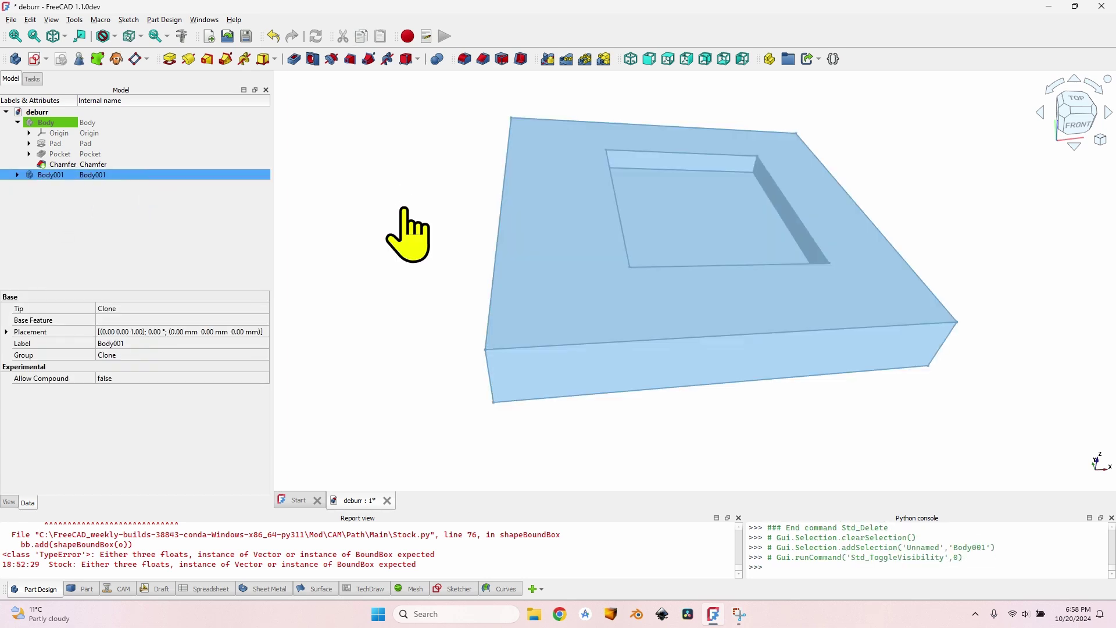
pyautogui.click(407, 230)
pyautogui.click(96, 175)
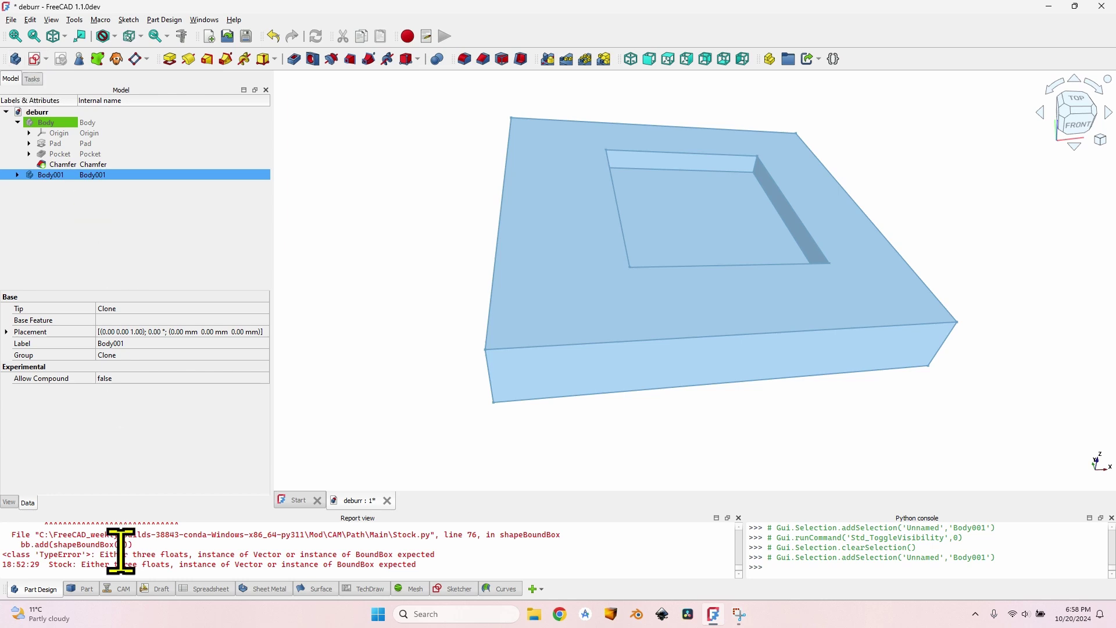
pyautogui.click(121, 588)
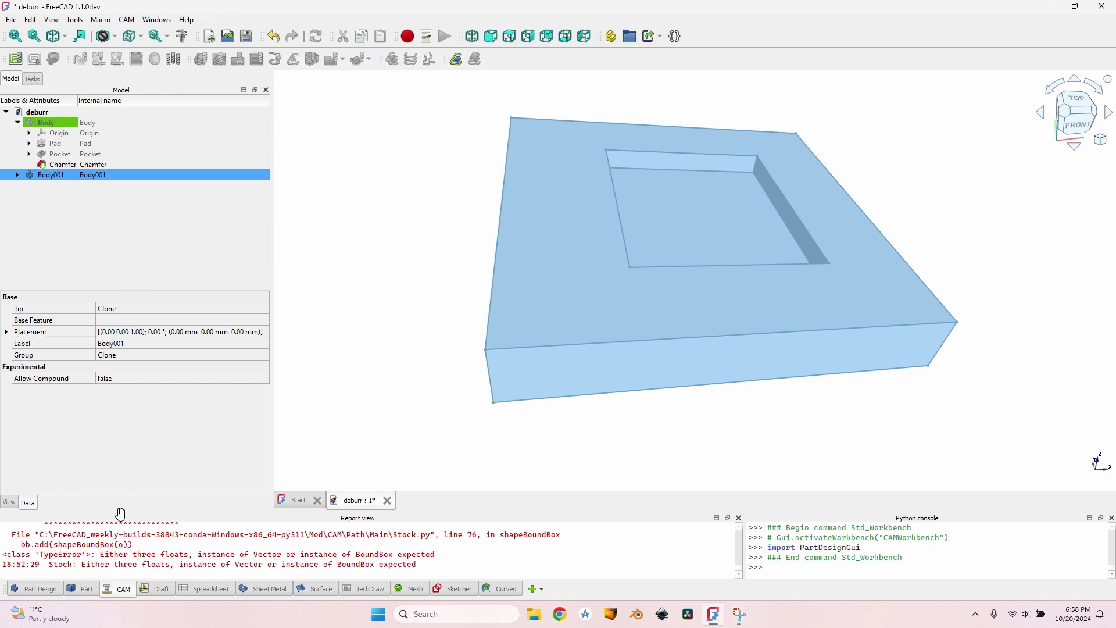
# Step: Create a Body001 job from the 6 mm hardwood template and add the 90 deg V Bit with feed 1000
pyautogui.click(14, 60)
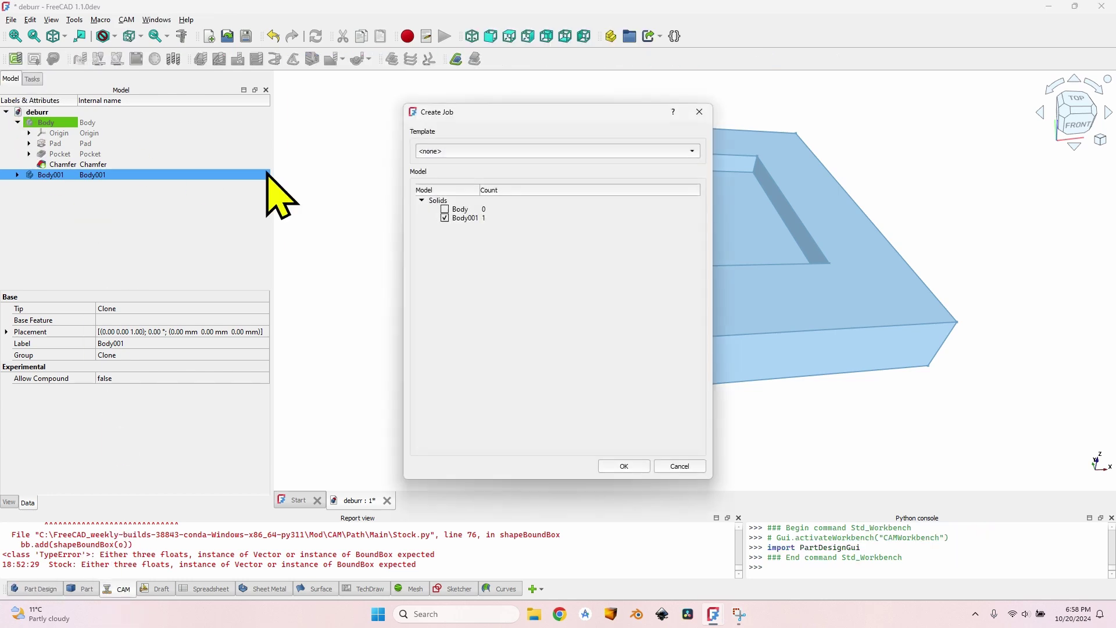
pyautogui.click(626, 466)
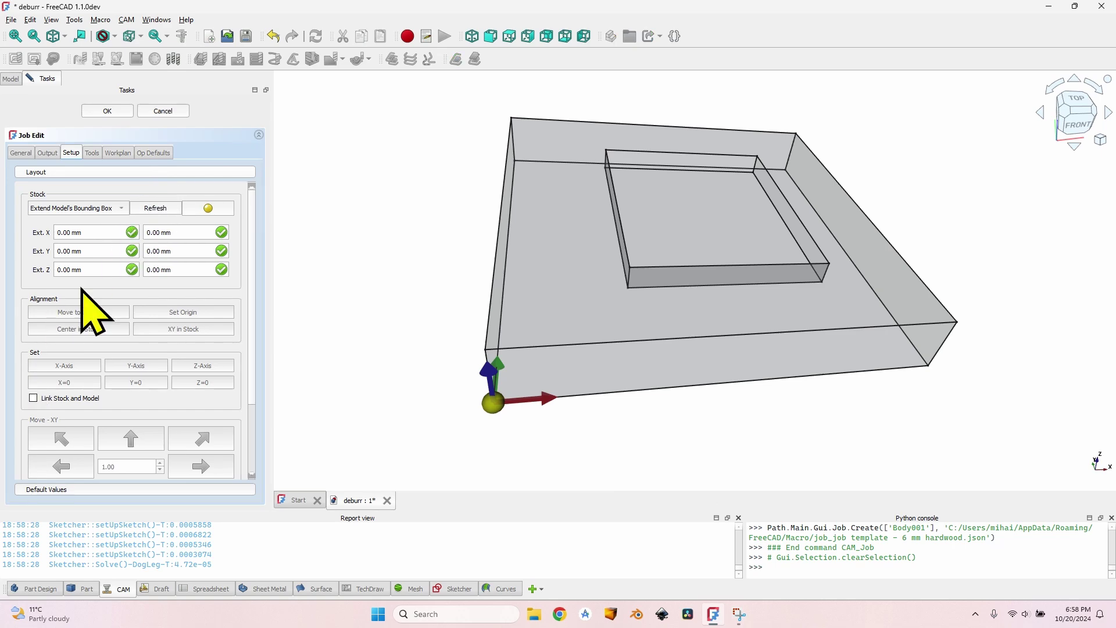
pyautogui.click(93, 152)
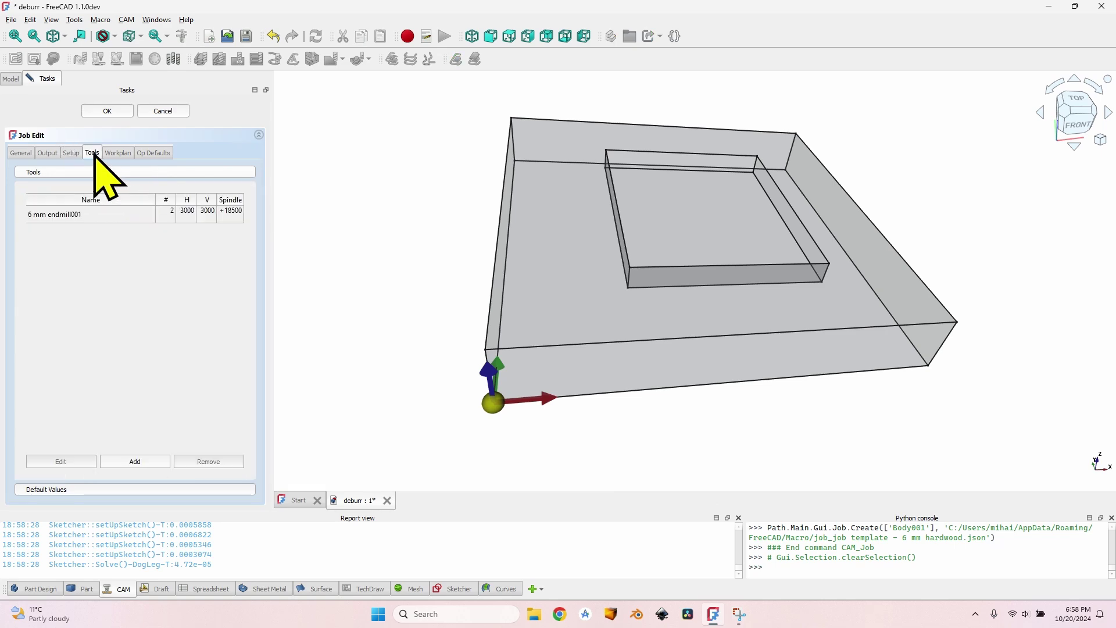
pyautogui.click(131, 457)
pyautogui.click(360, 336)
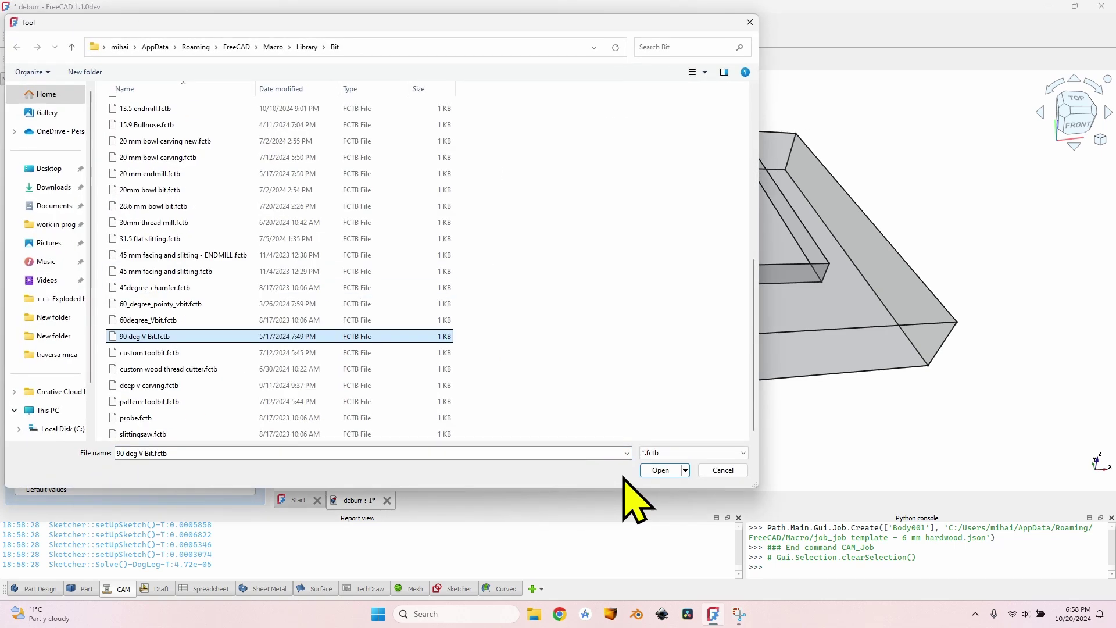
pyautogui.click(661, 470)
pyautogui.doubleClick(185, 231)
pyautogui.write('1000')
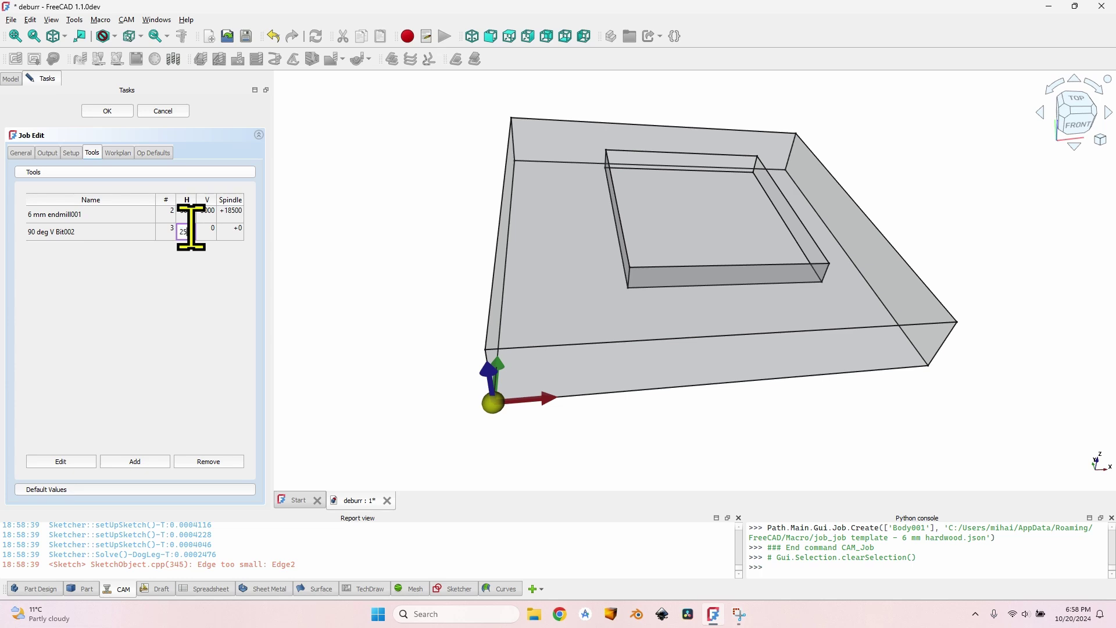
pyautogui.click(108, 111)
pyautogui.click(18, 185)
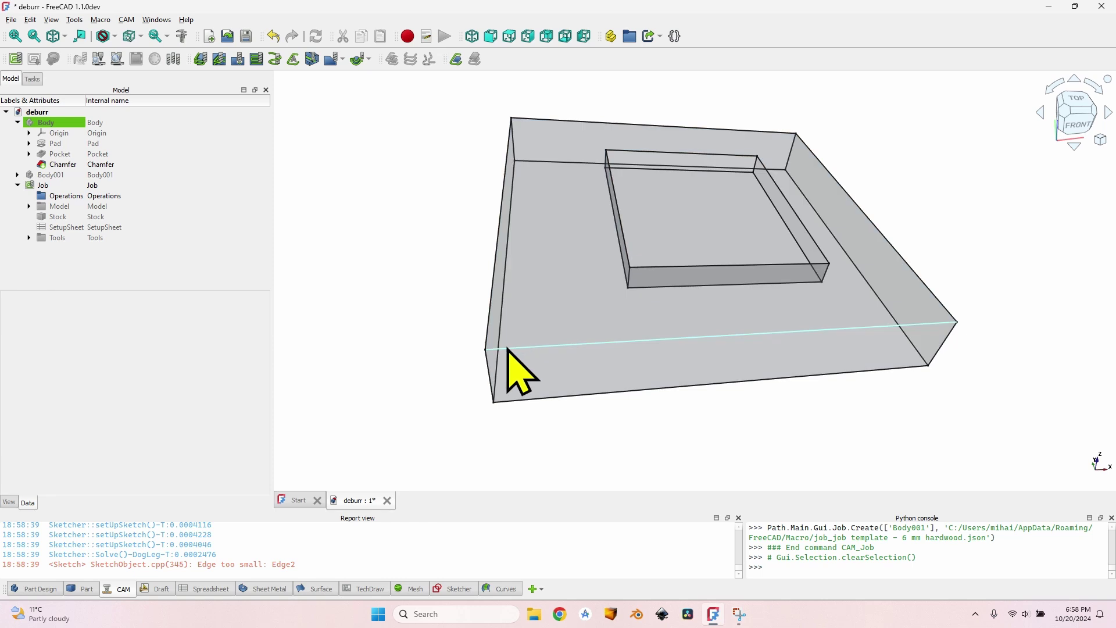
# Step: Add a Deburr operation on the top face using 90 deg V Bit002 with a 3 mm width
pyautogui.click(559, 226)
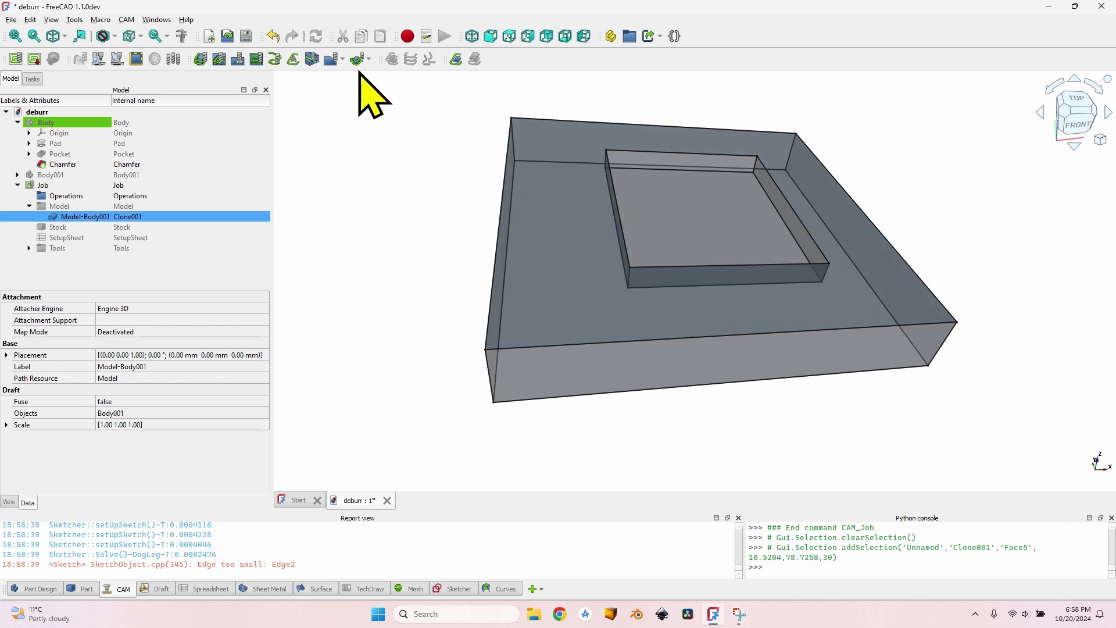
pyautogui.click(330, 59)
pyautogui.click(510, 299)
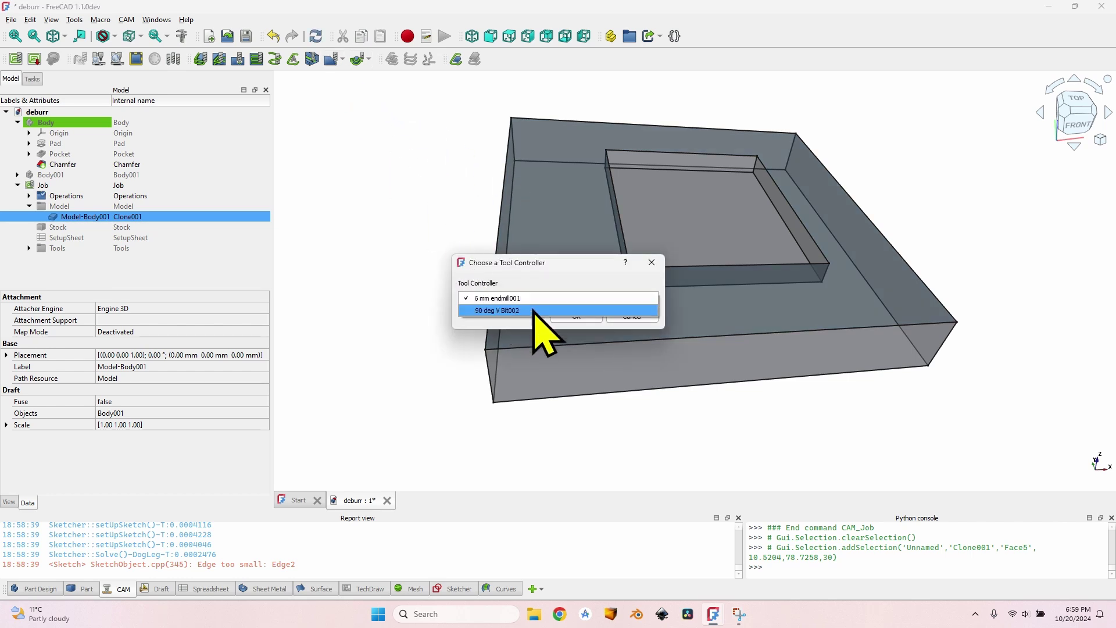
pyautogui.click(462, 309)
pyautogui.click(576, 315)
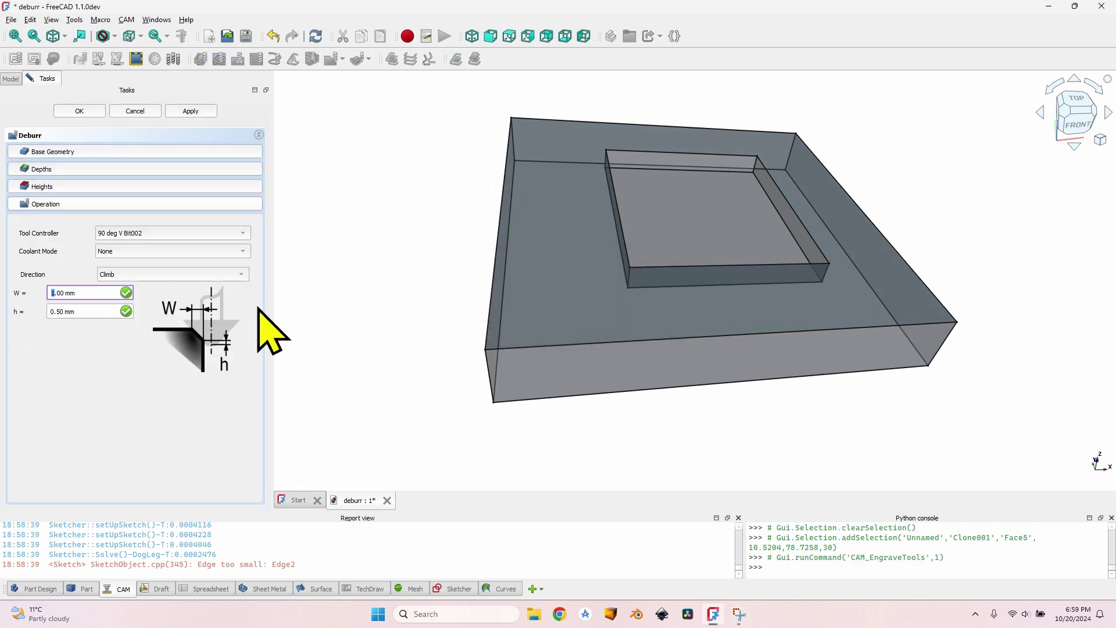
pyautogui.write('3')
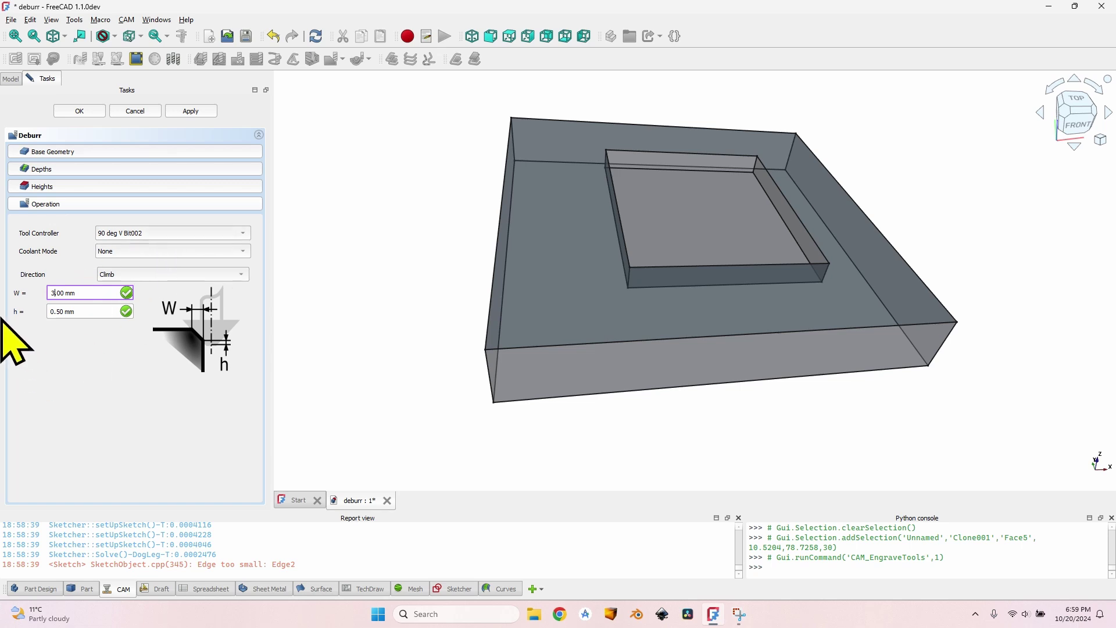
pyautogui.click(201, 111)
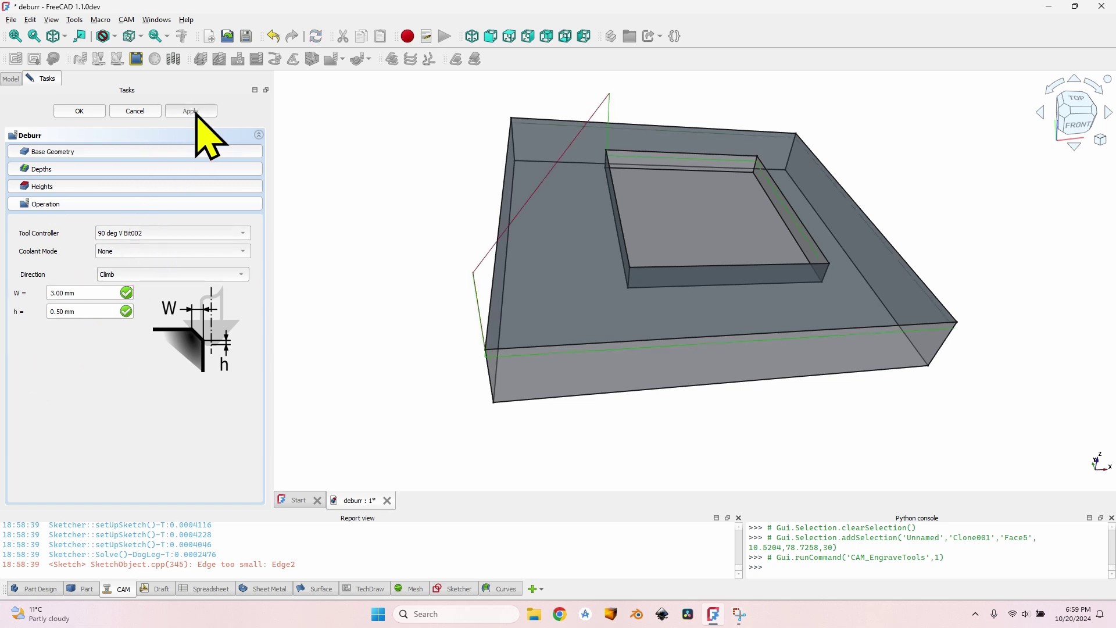
pyautogui.click(80, 111)
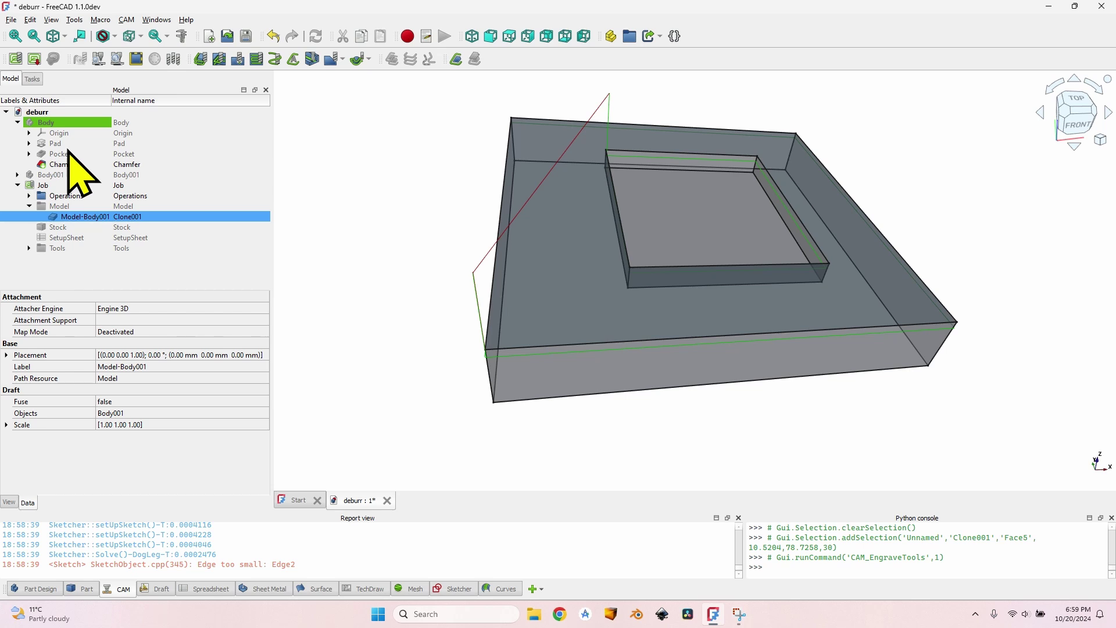
pyautogui.click(84, 122)
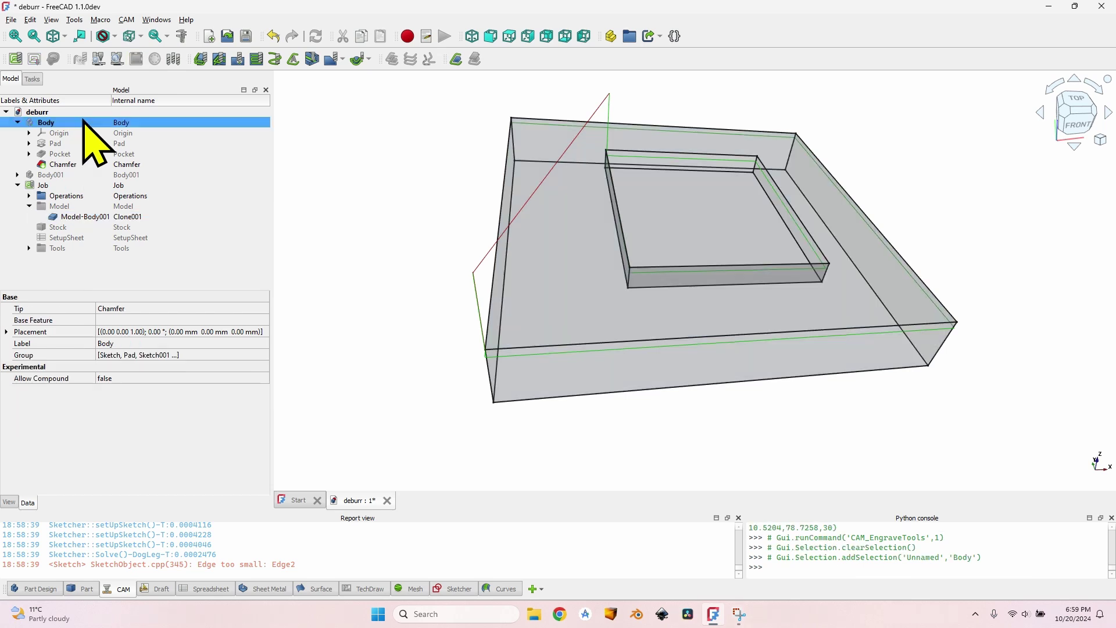
pyautogui.press('space')
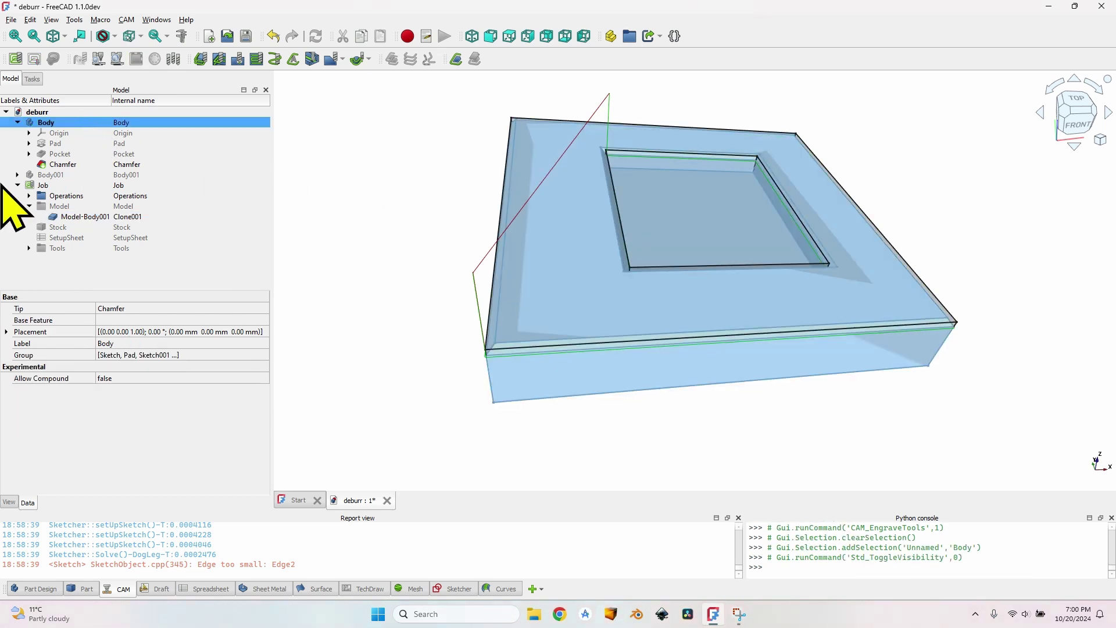
pyautogui.click(84, 216)
pyautogui.press('space')
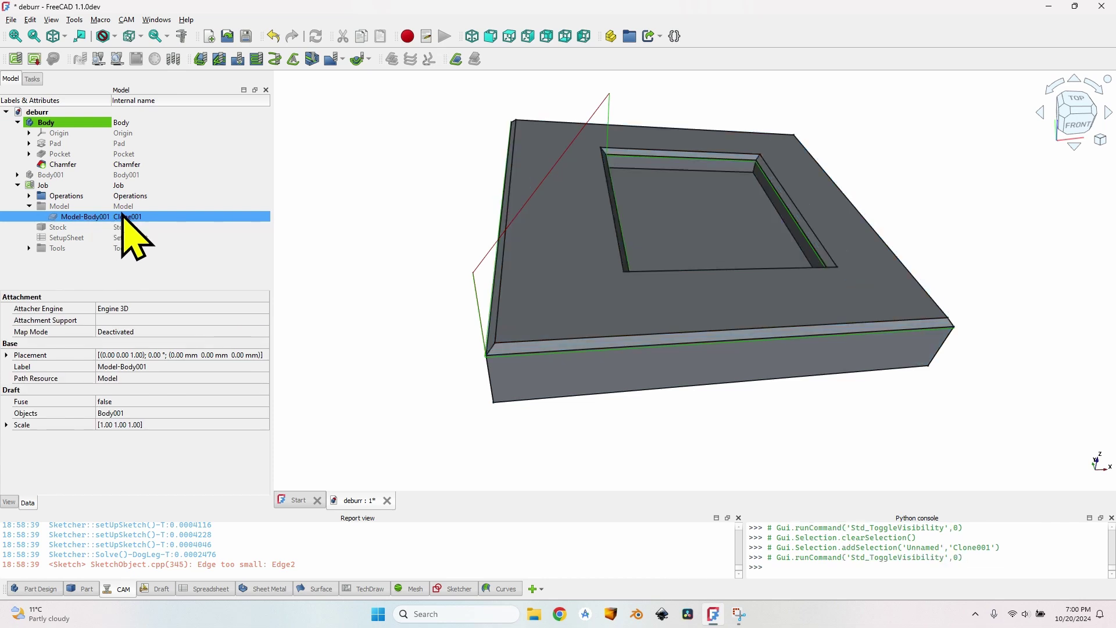
pyautogui.click(84, 175)
pyautogui.press('space')
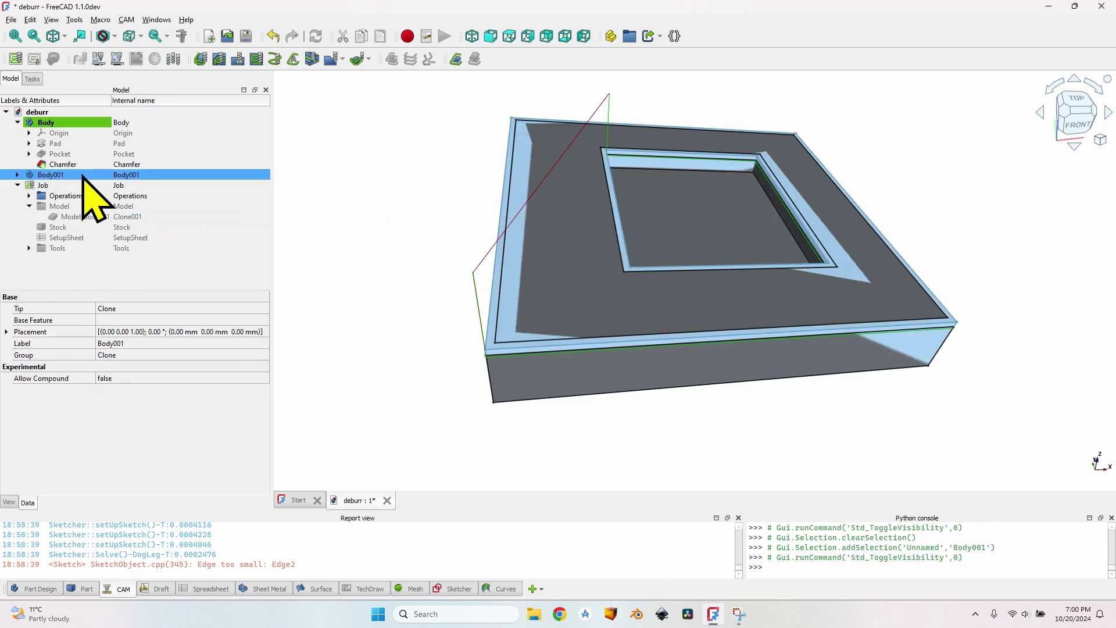
pyautogui.press('space')
pyautogui.click(64, 122)
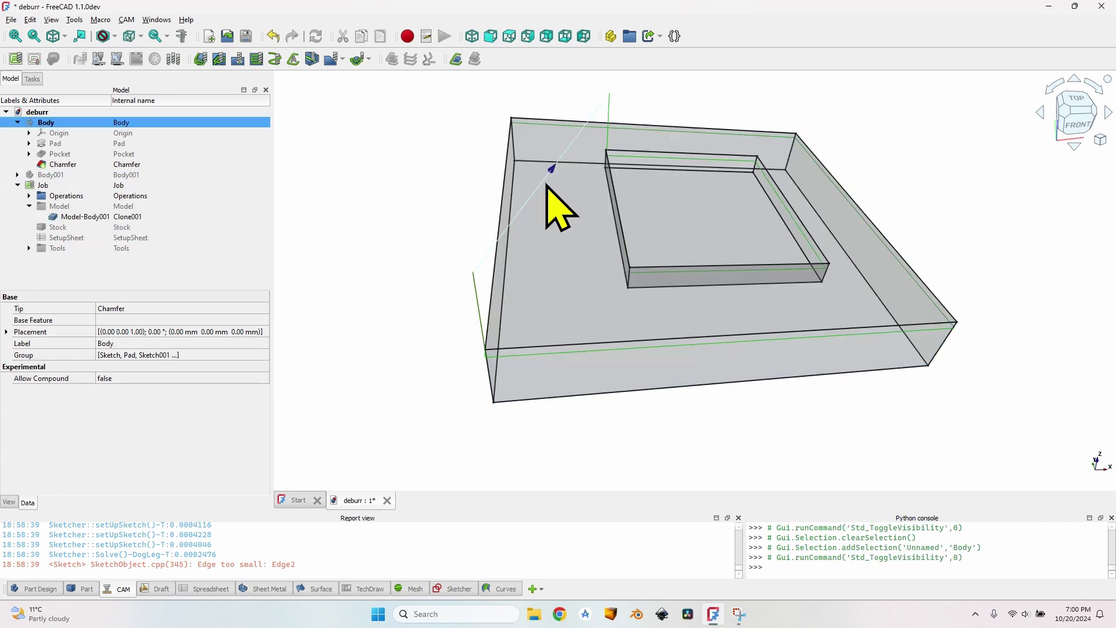
pyautogui.press('space')
pyautogui.click(553, 213)
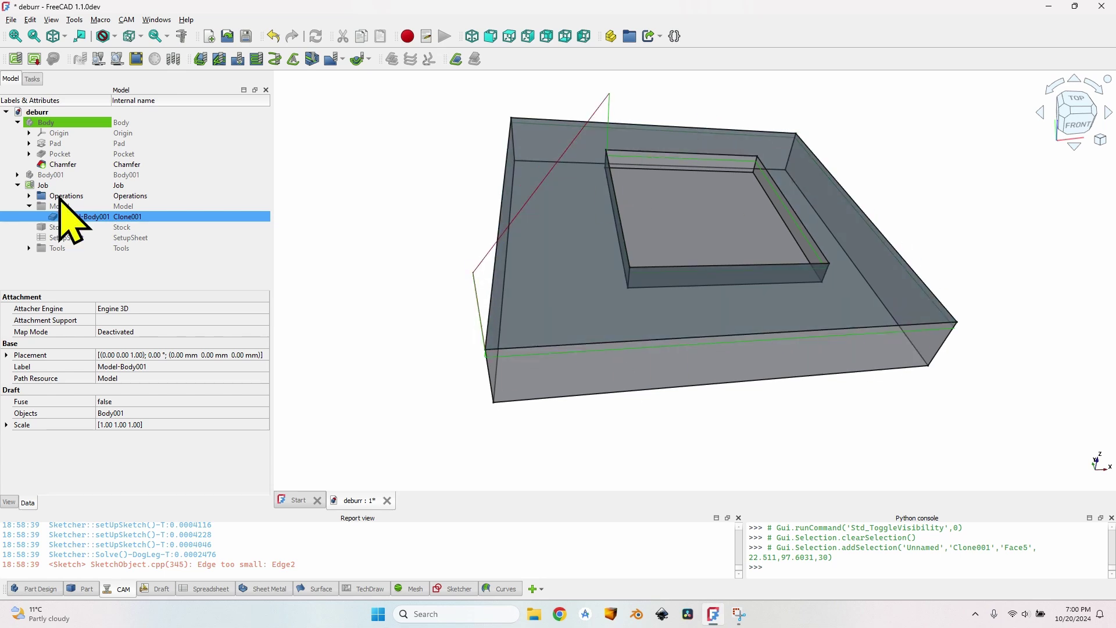
pyautogui.click(30, 196)
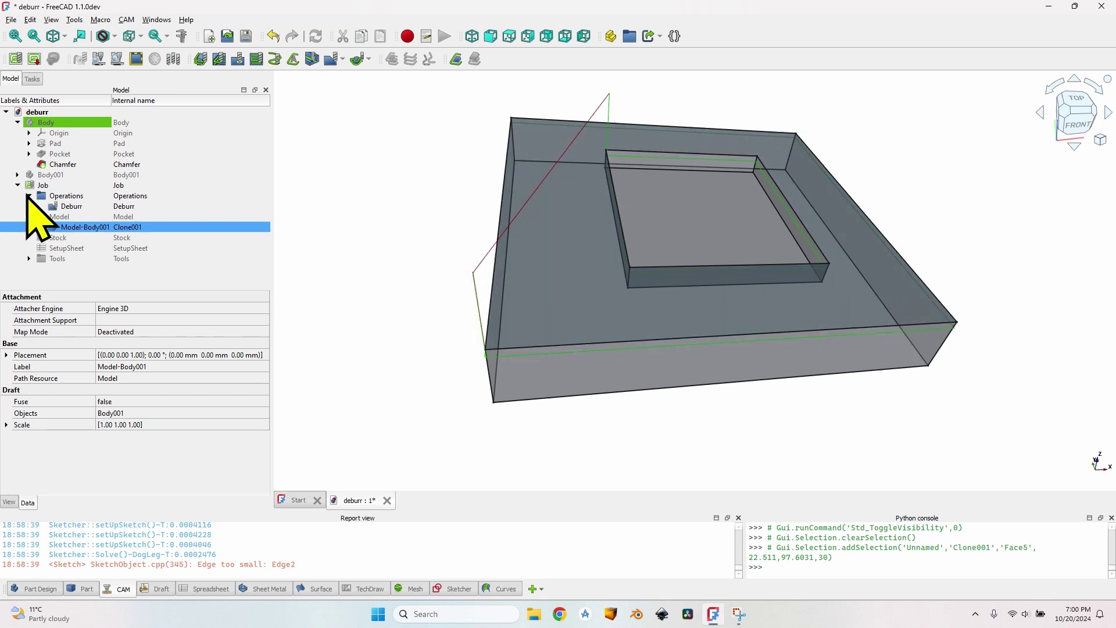
pyautogui.click(69, 206)
pyautogui.click(46, 185)
pyautogui.click(123, 55)
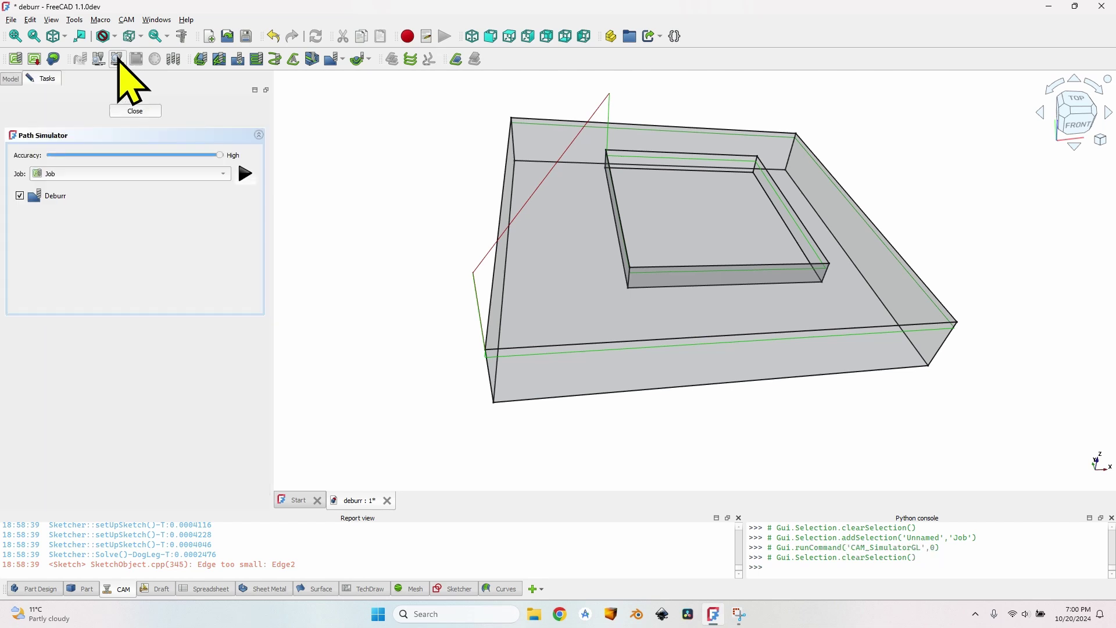
pyautogui.click(246, 173)
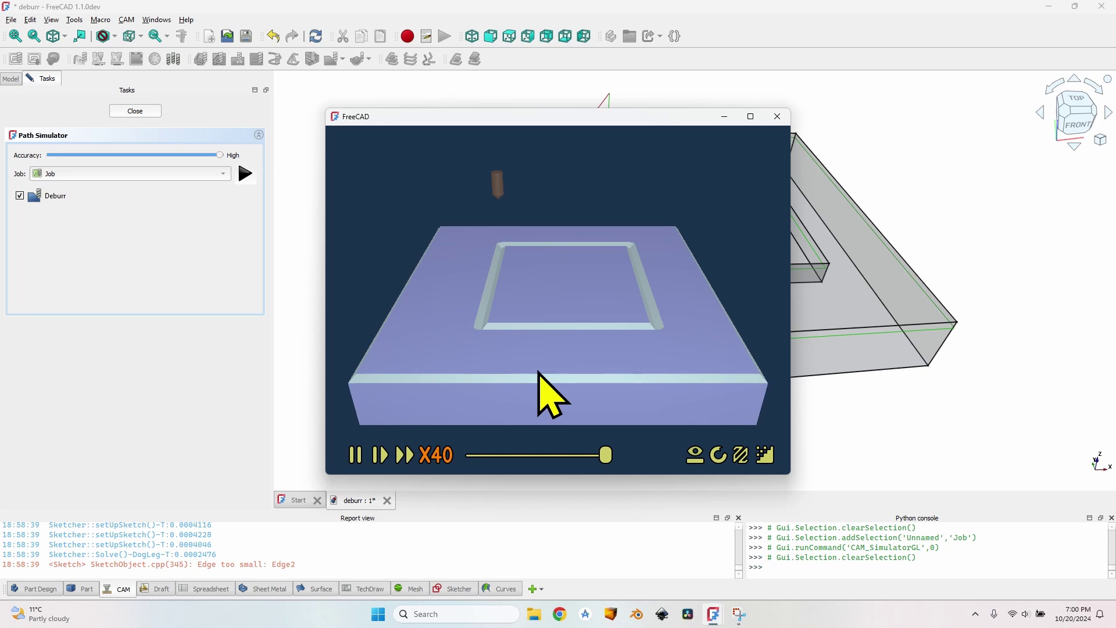
pyautogui.click(777, 116)
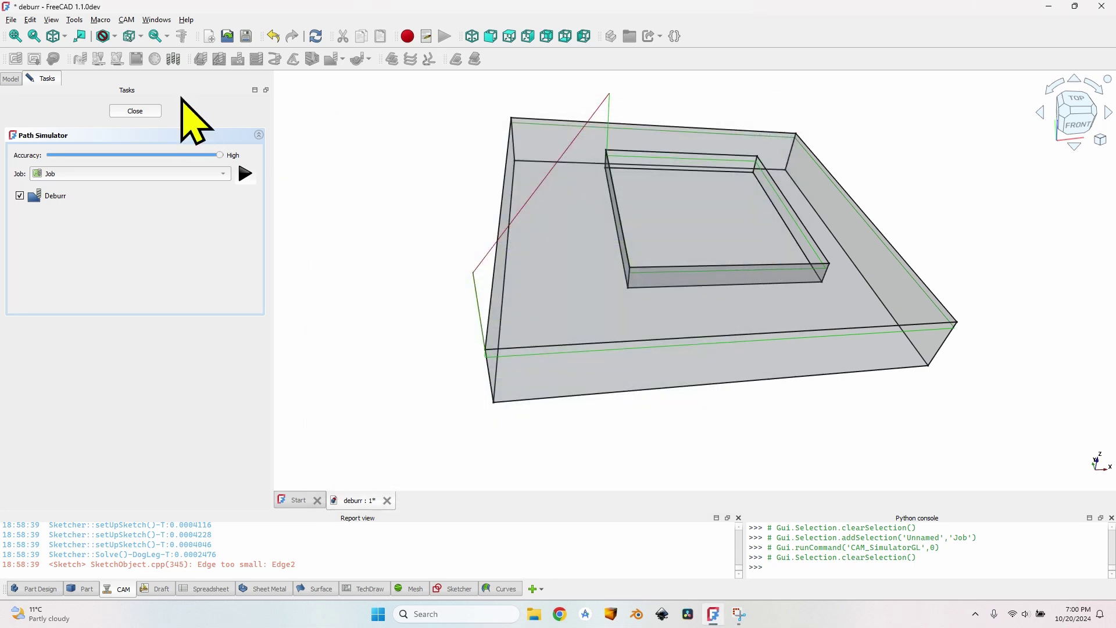
pyautogui.click(151, 110)
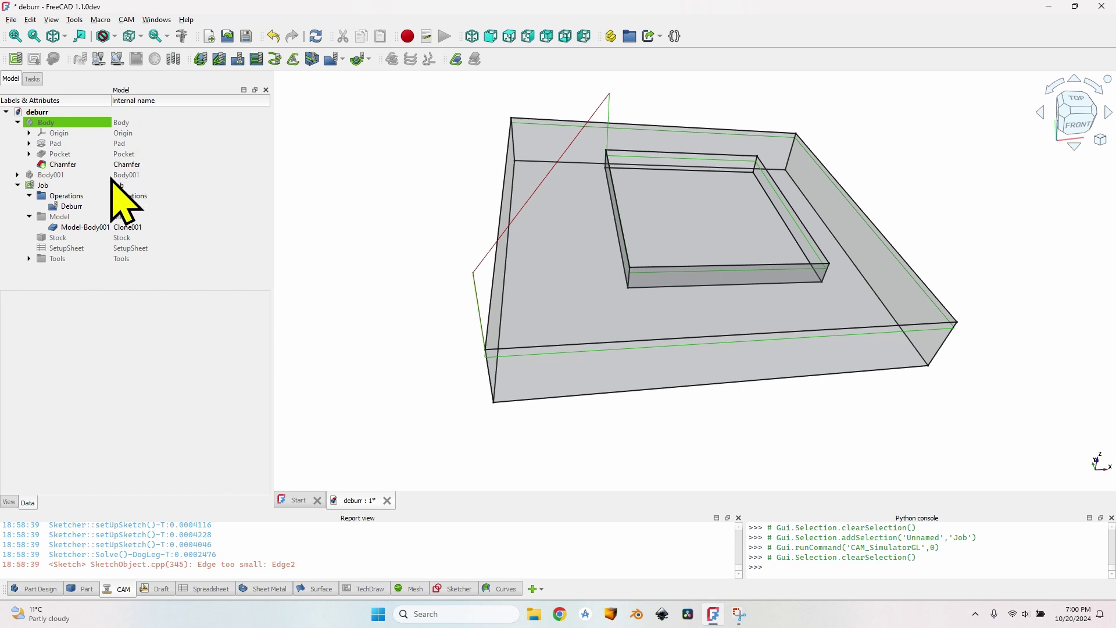
# Step: Reopen Deburr's Depths settings and enter a 1 mm step down
pyautogui.doubleClick(87, 206)
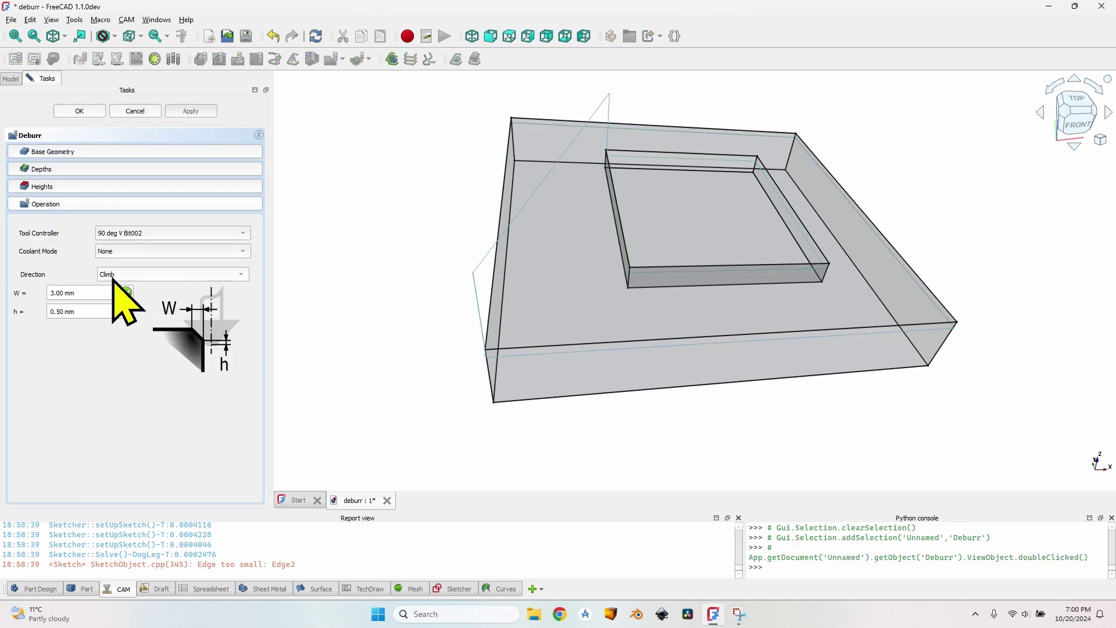
pyautogui.click(59, 169)
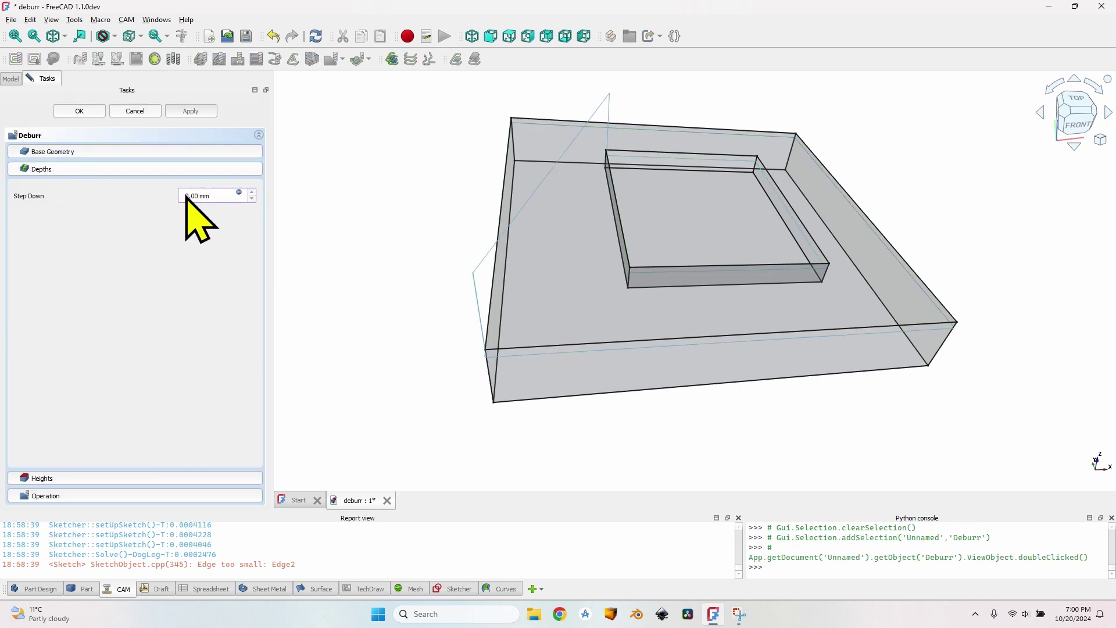
pyautogui.click(239, 193)
pyautogui.write('1')
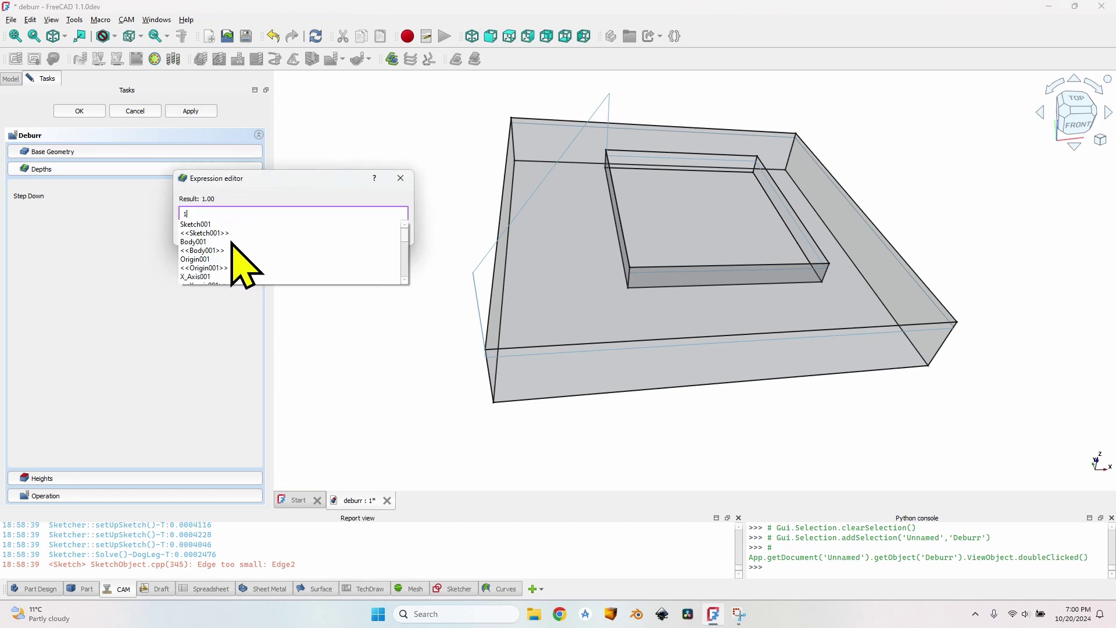
pyautogui.press('Return')
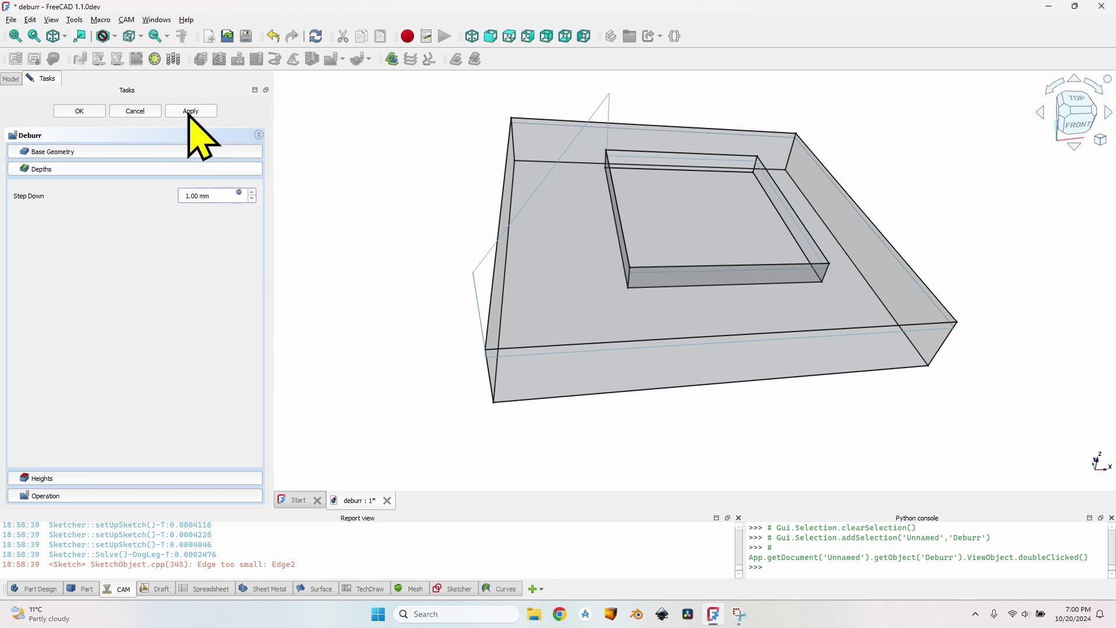
pyautogui.moveTo(448, 324); pyautogui.dragTo(521, 326, button='middle')
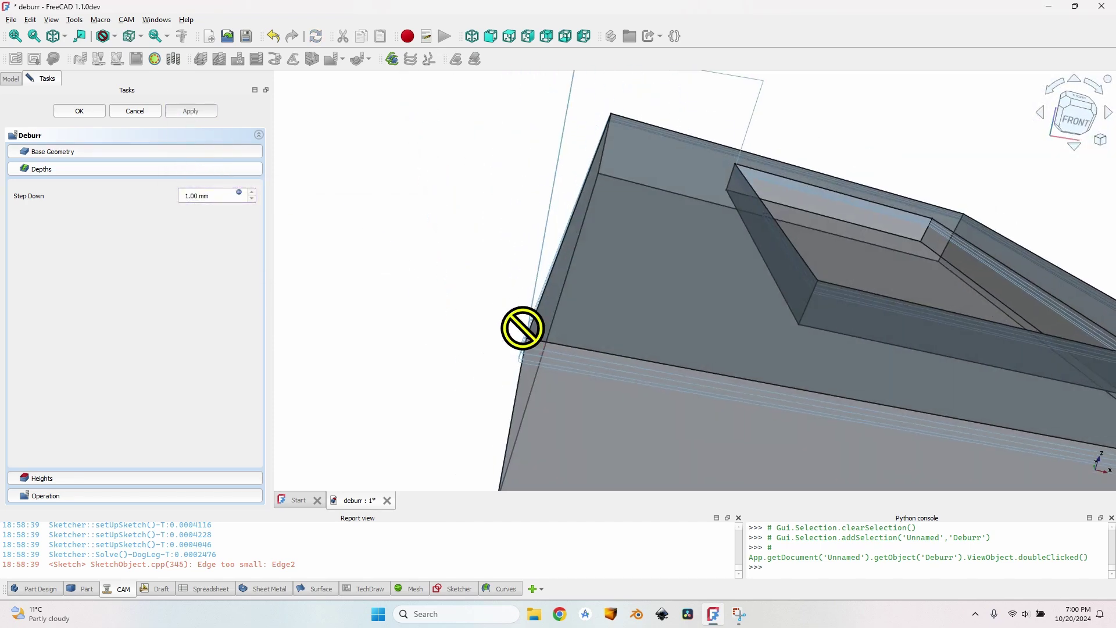
pyautogui.scroll(3, 521, 326)
# Step: Change the step down to 2 mm and apply to recompute the toolpath
pyautogui.click(239, 193)
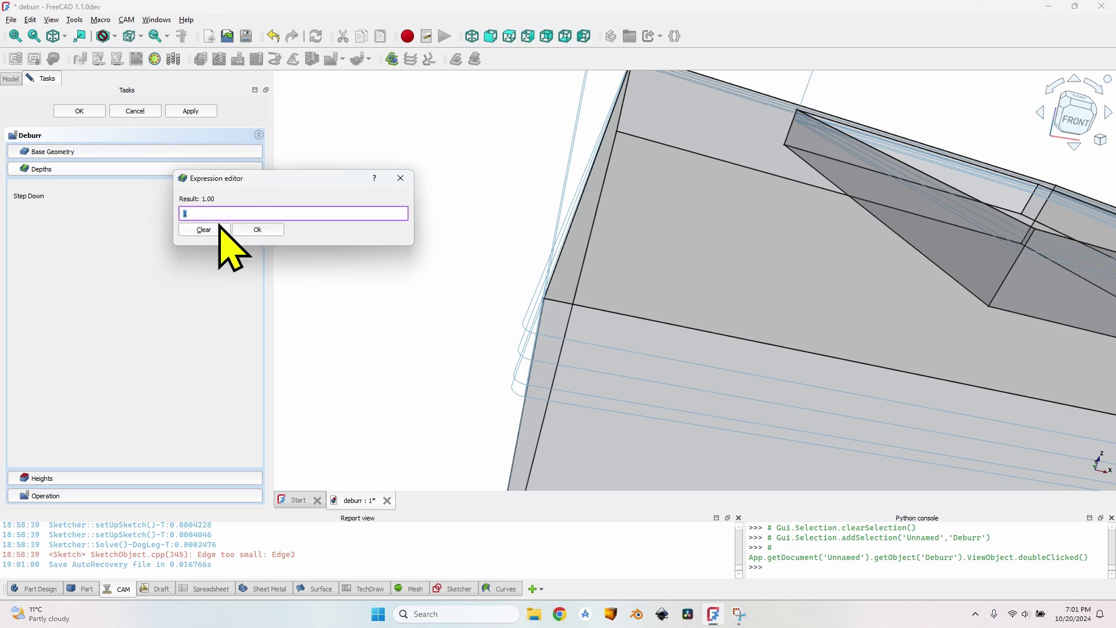
pyautogui.press('BackSpace')
pyautogui.write('2')
pyautogui.press('Return')
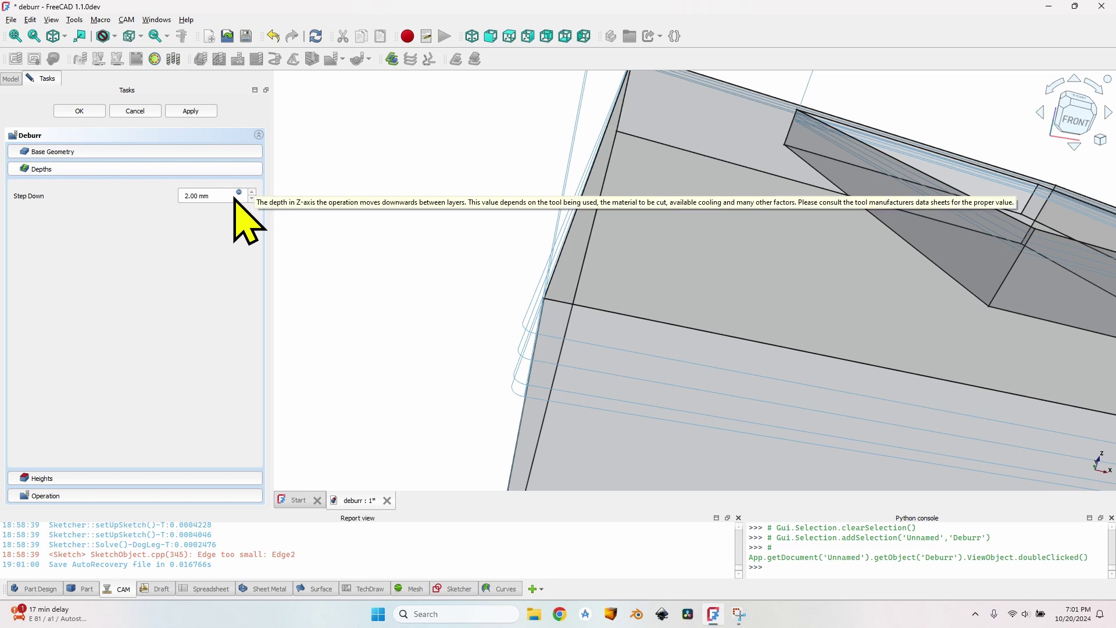
pyautogui.click(185, 113)
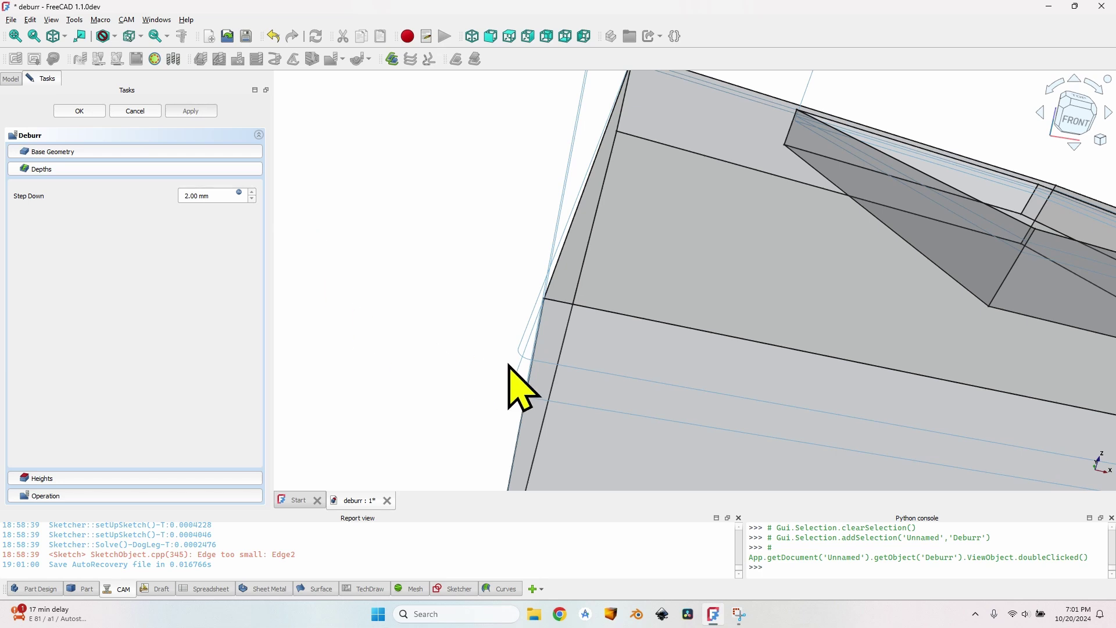
pyautogui.moveTo(626, 367); pyautogui.dragTo(652, 341, button='middle')
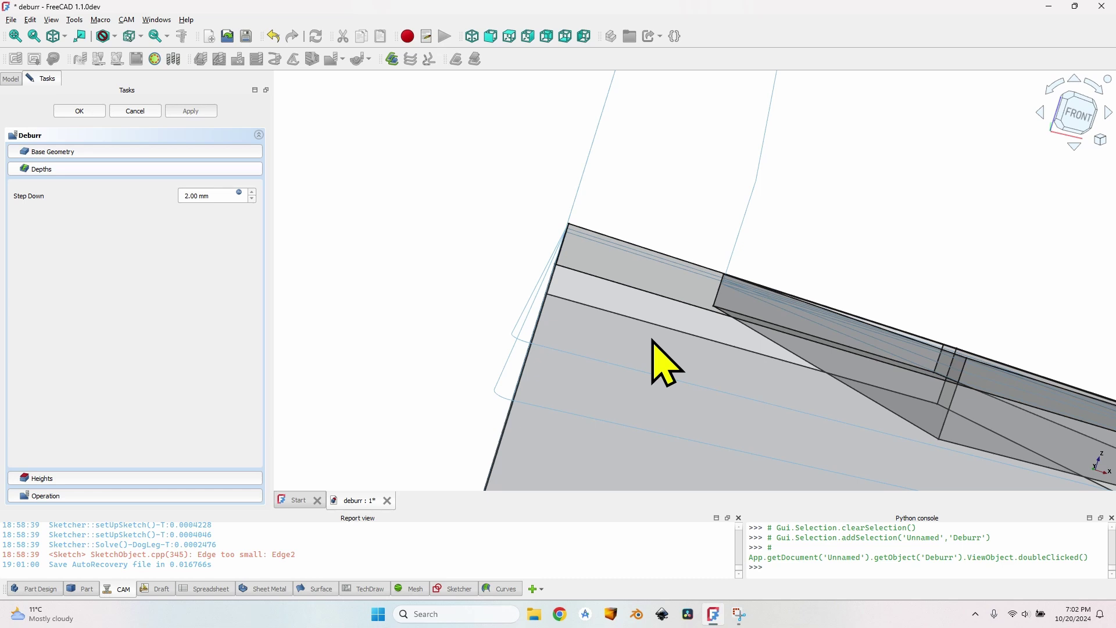
# Step: Accept the Deburr settings and run the Job in the CAM simulator at higher speed
pyautogui.click(82, 111)
pyautogui.scroll(-1, 549, 270)
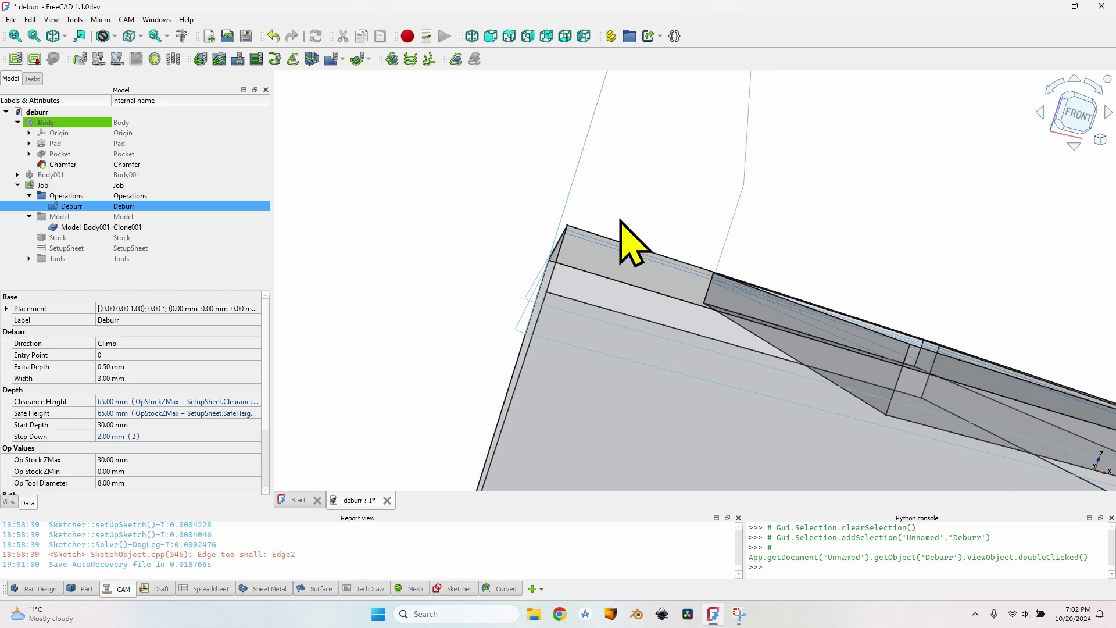
pyautogui.moveTo(631, 244); pyautogui.dragTo(488, 250, button='middle')
pyautogui.click(81, 185)
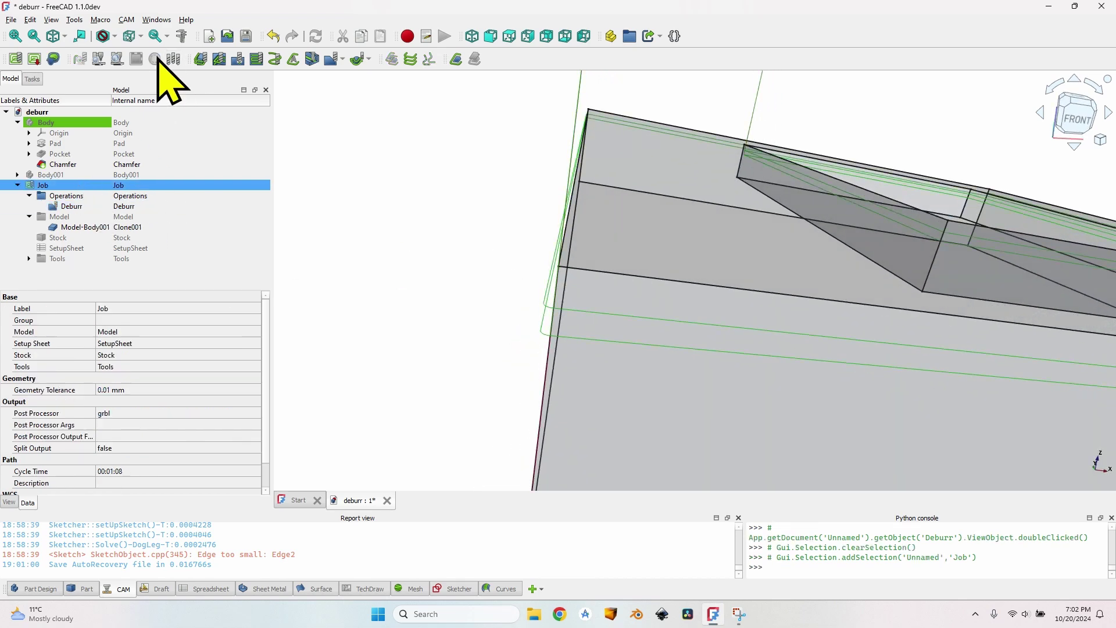
pyautogui.click(128, 59)
pyautogui.click(245, 173)
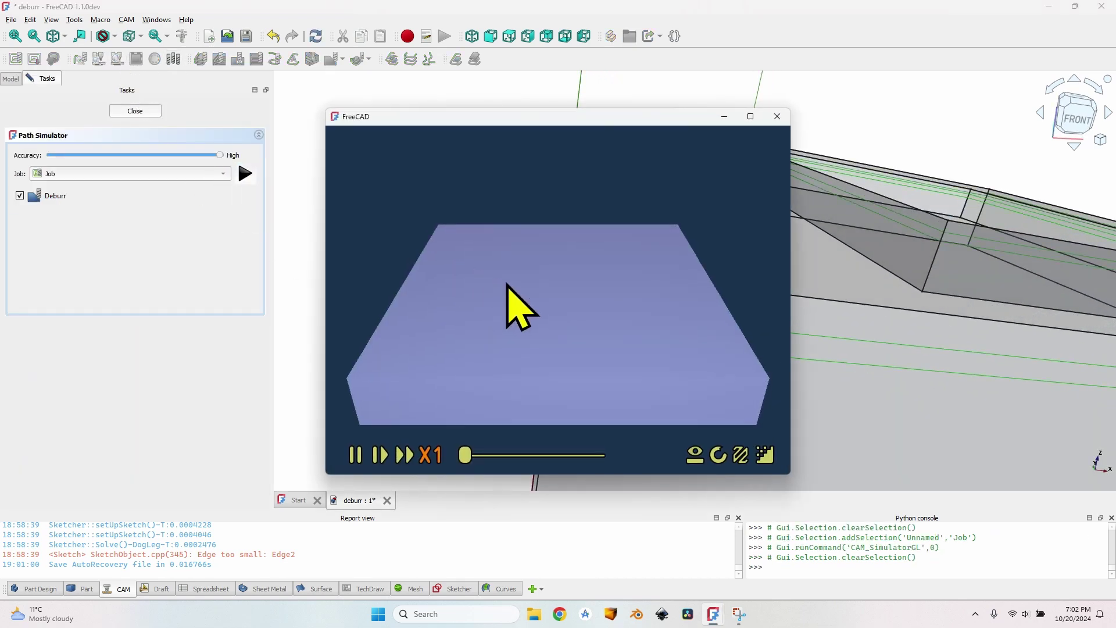
pyautogui.click(431, 454)
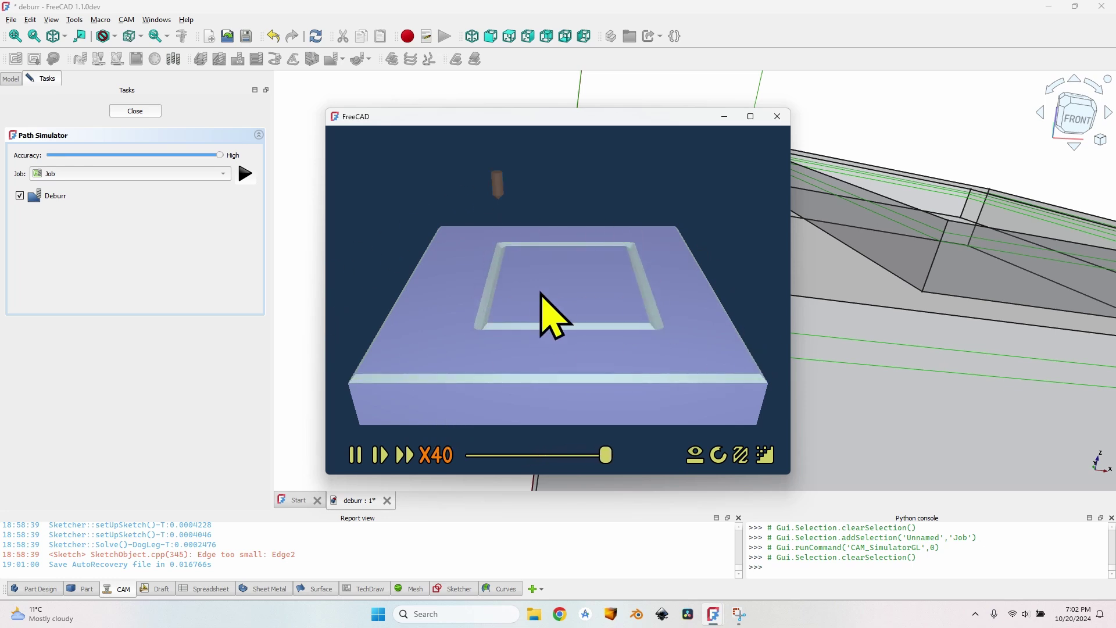
pyautogui.click(778, 116)
pyautogui.click(135, 111)
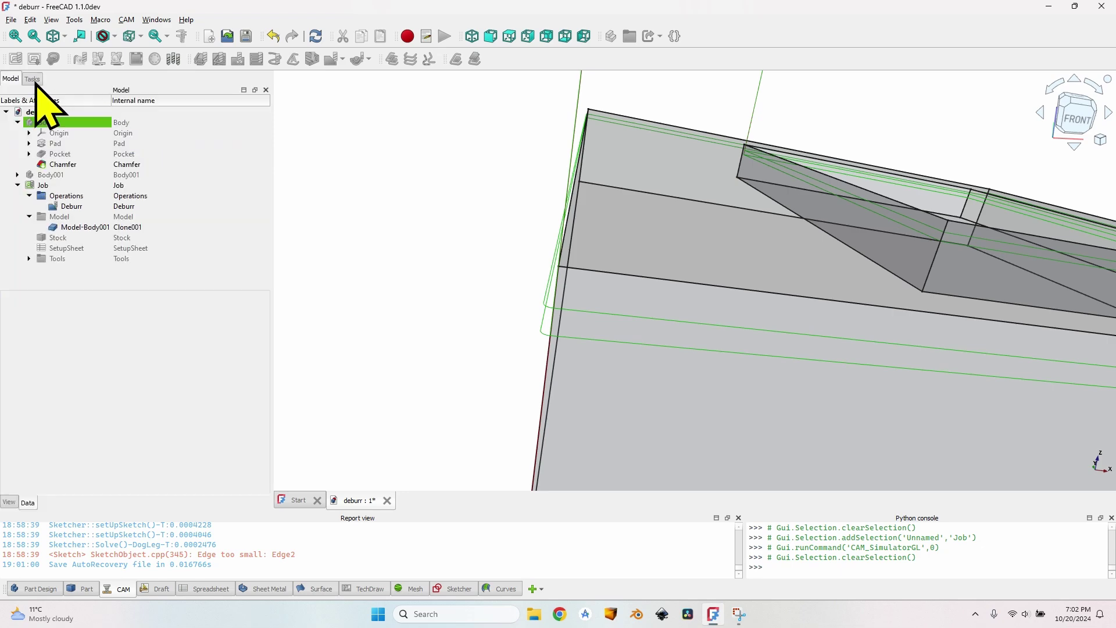
# Step: Set the Deburr Width expression to Chamfer.Size
pyautogui.click(86, 166)
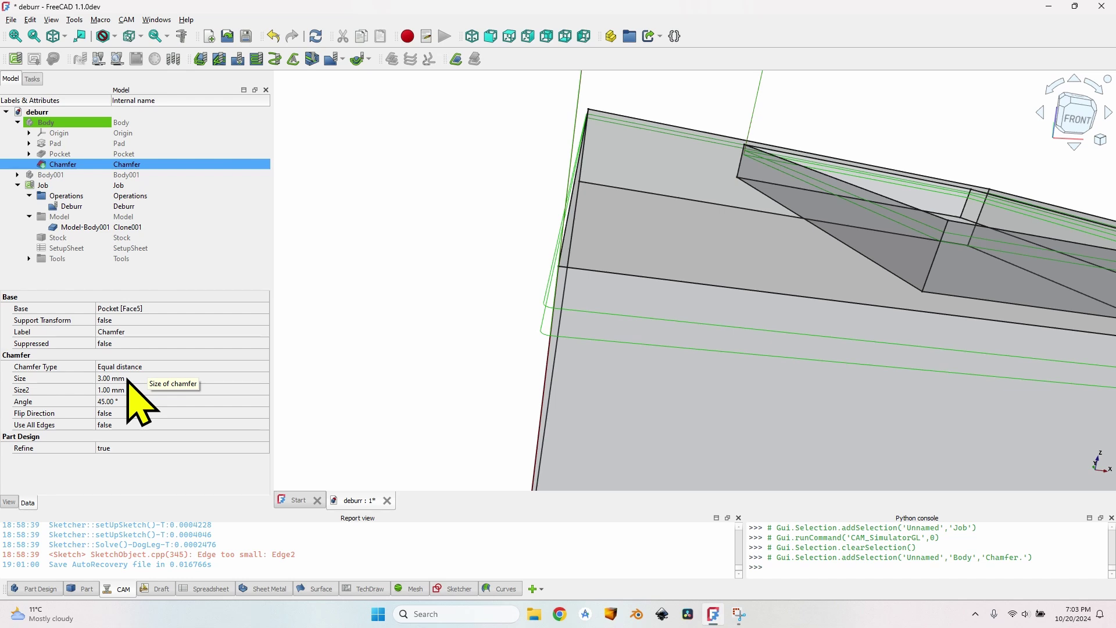
pyautogui.click(73, 206)
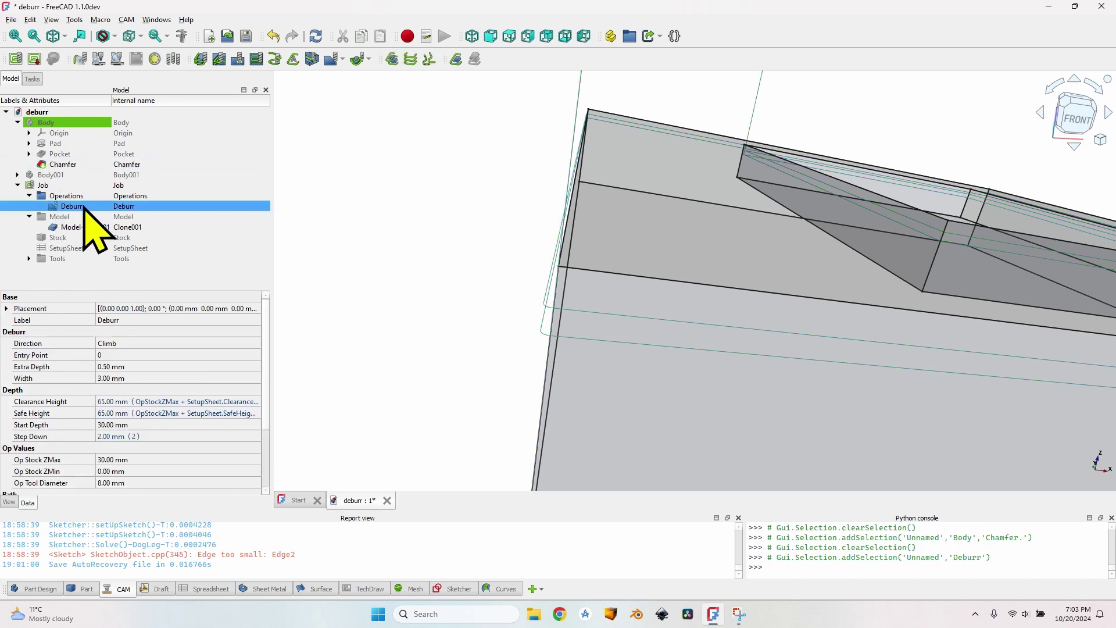
pyautogui.click(108, 379)
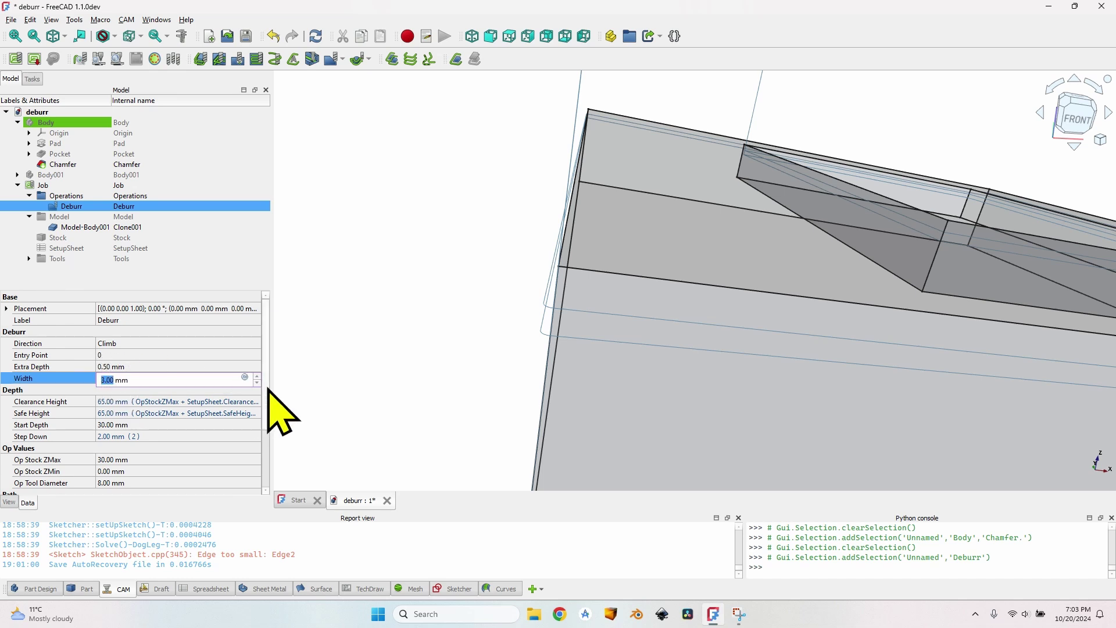
pyautogui.click(244, 377)
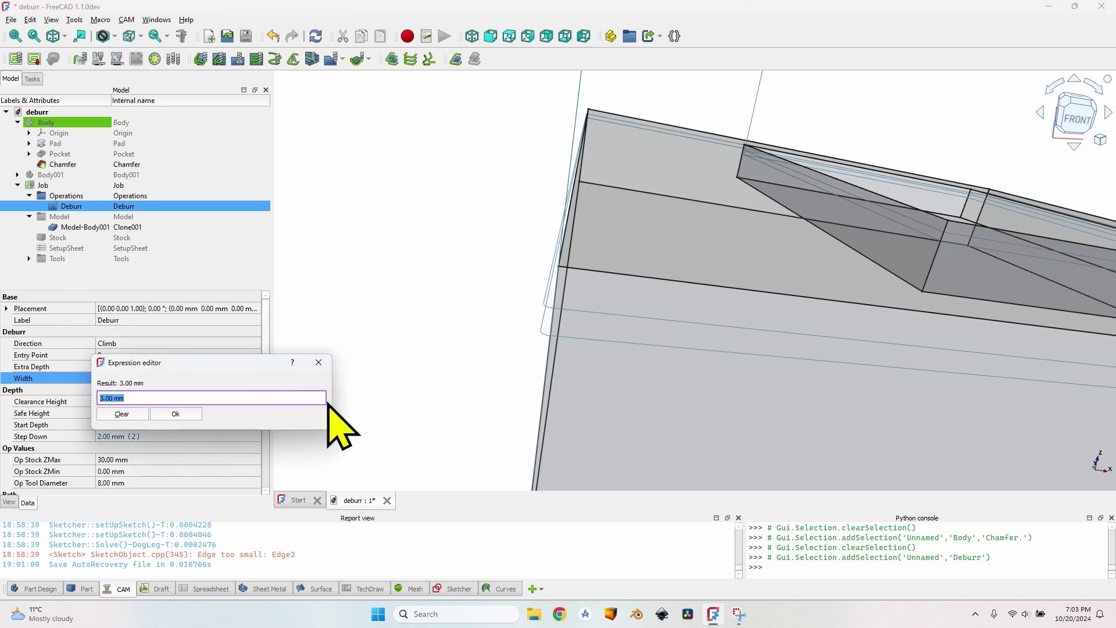
pyautogui.write('Chamfer.')
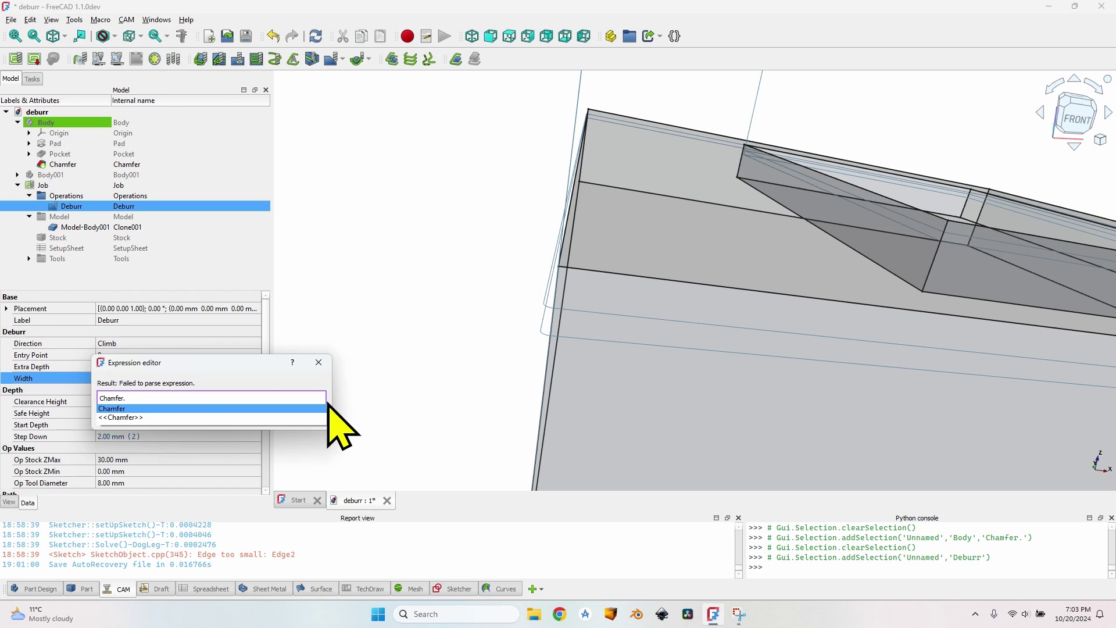
pyautogui.write('Size')
pyautogui.press('Return')
# Step: Show the Body, hide the cloned model and set the Chamfer size to 4 mm
pyautogui.click(50, 124)
pyautogui.press('space')
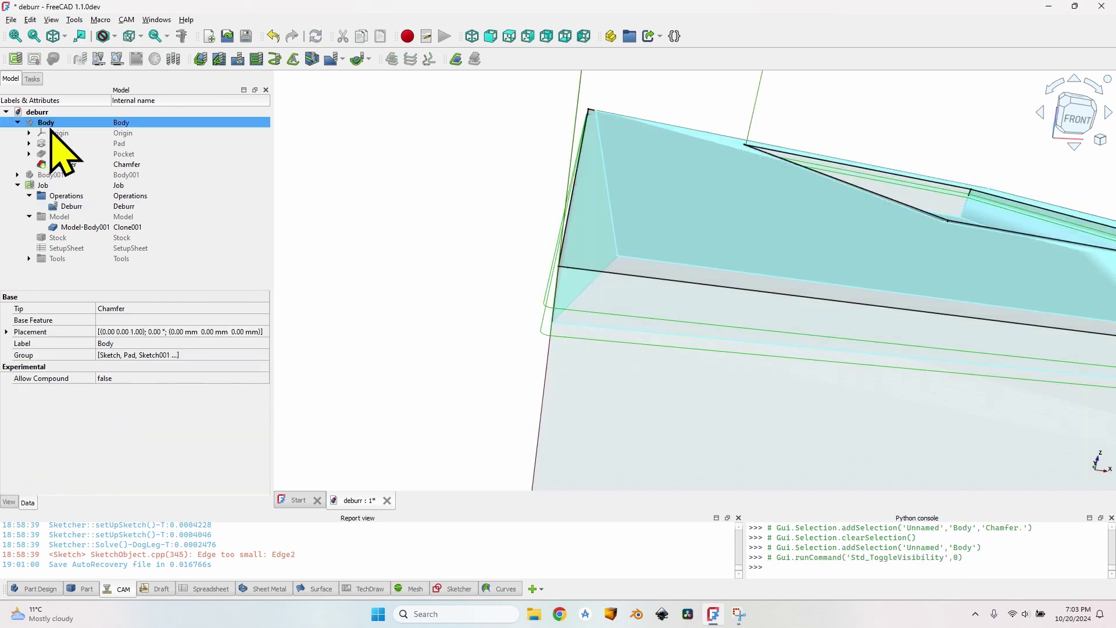
pyautogui.click(75, 216)
pyautogui.click(91, 227)
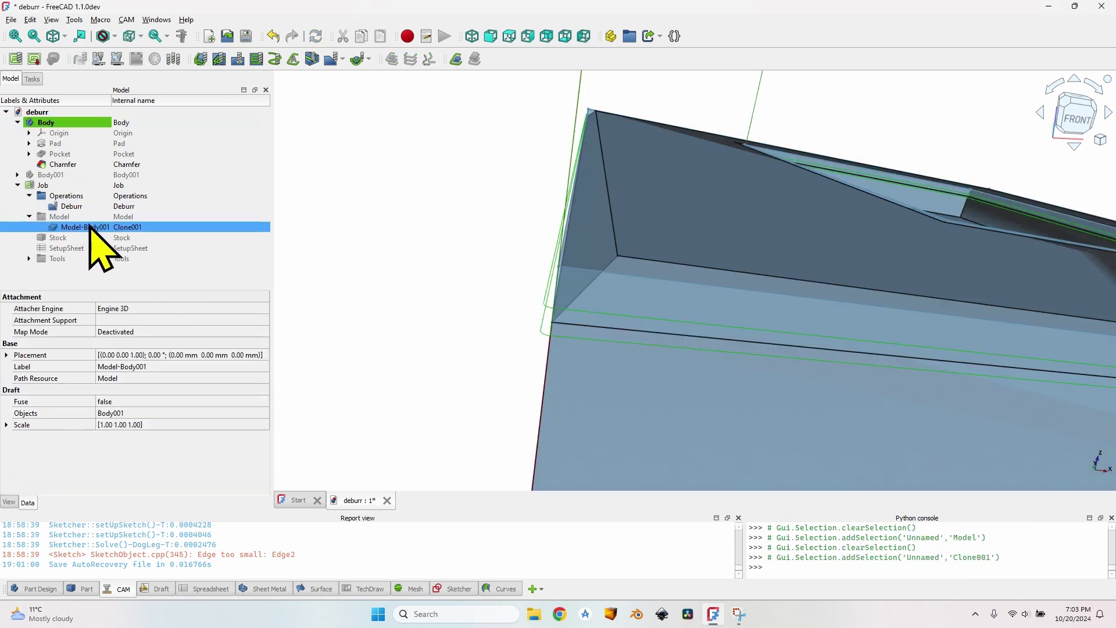
pyautogui.press('space')
pyautogui.click(72, 164)
pyautogui.click(114, 379)
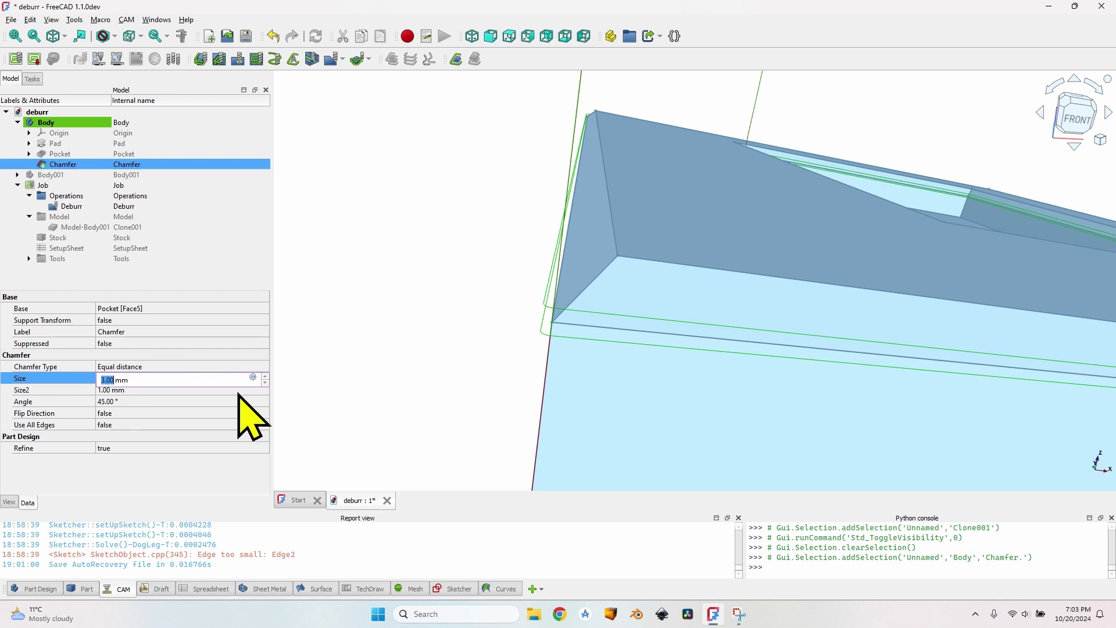
pyautogui.write('4')
pyautogui.press('Return')
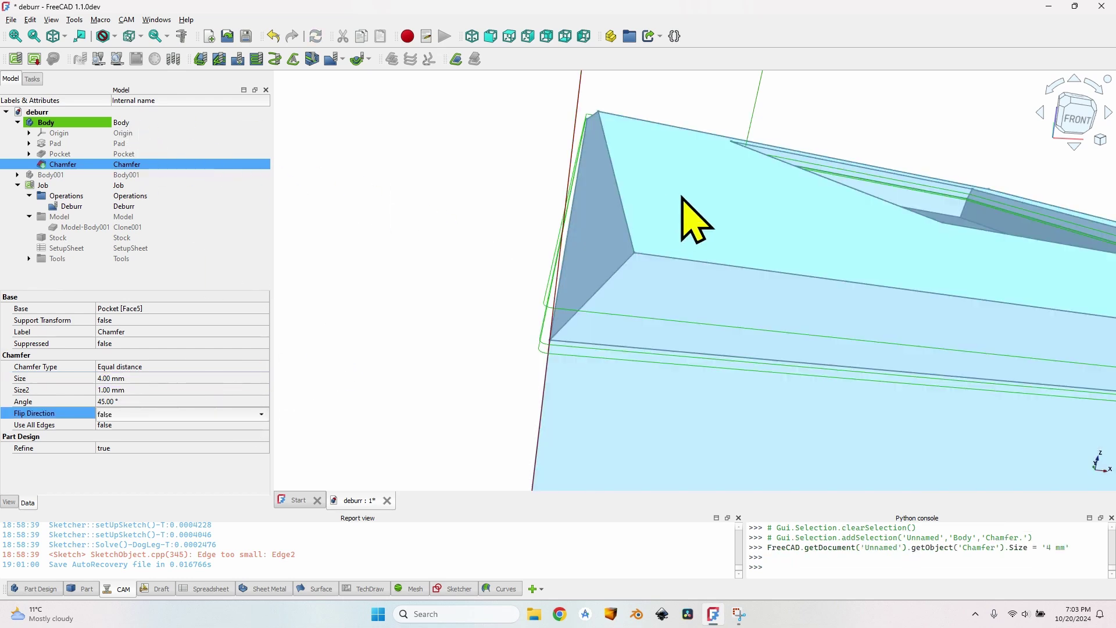
pyautogui.click(99, 206)
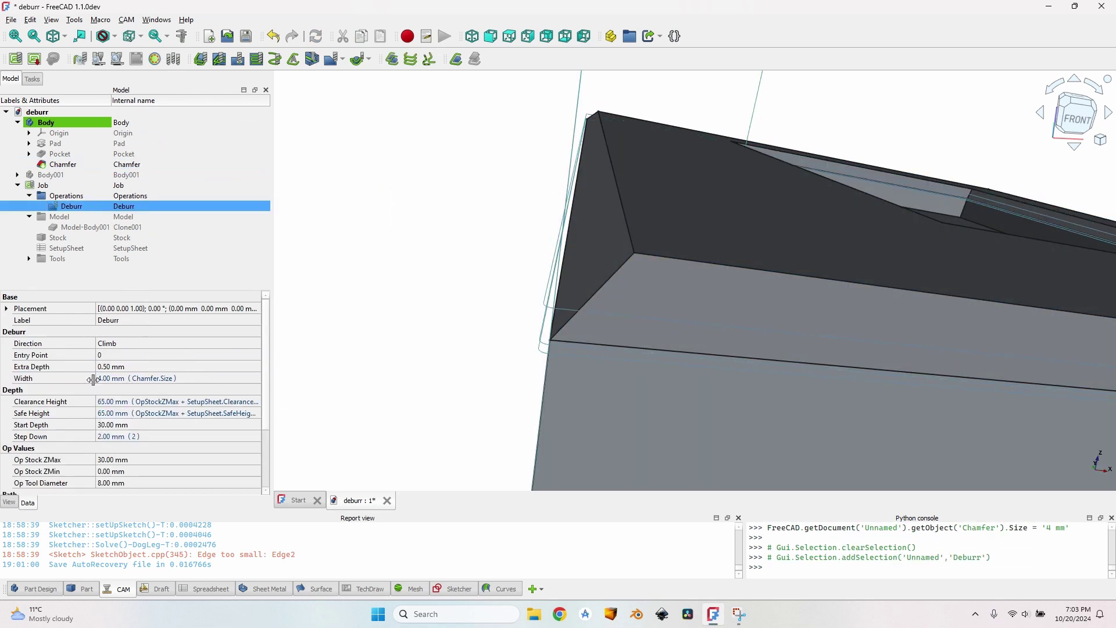
pyautogui.click(459, 278)
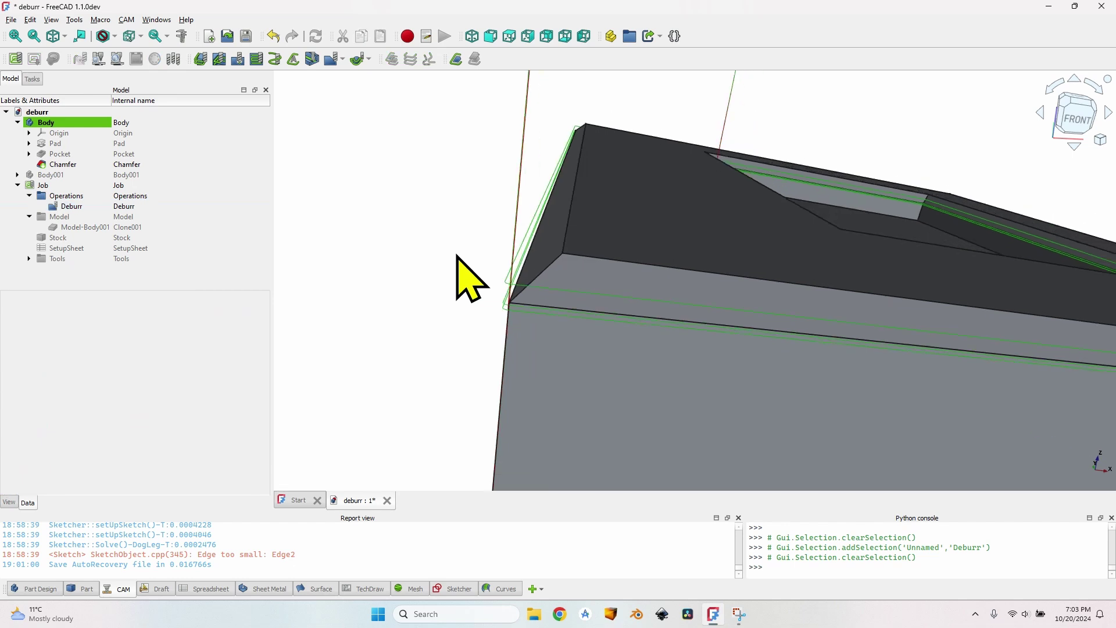
pyautogui.scroll(-1, 457, 257)
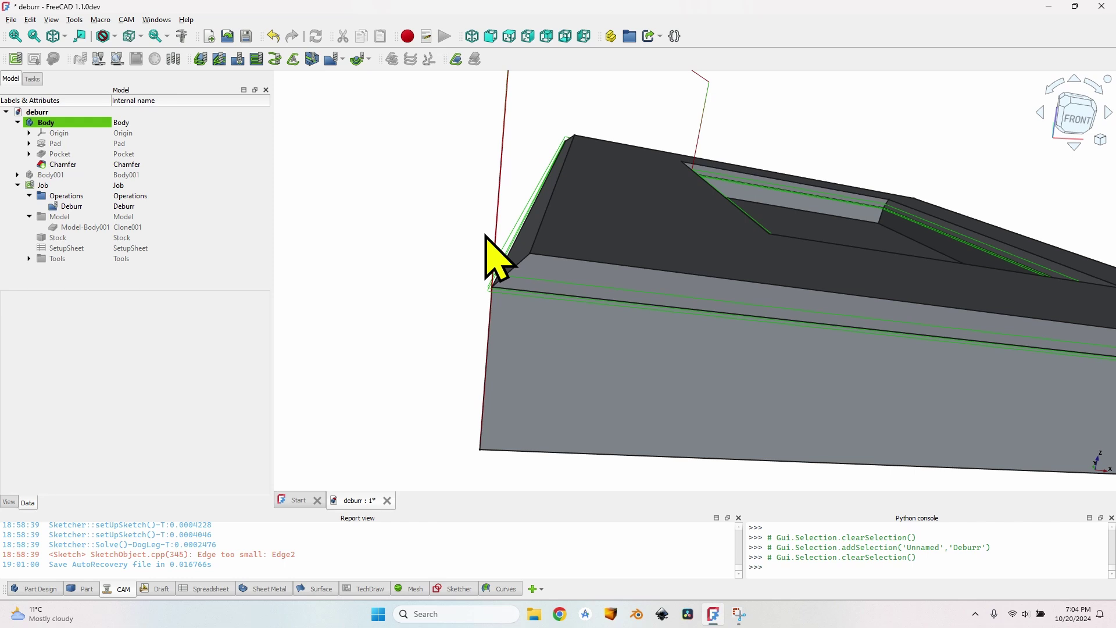
pyautogui.click(72, 206)
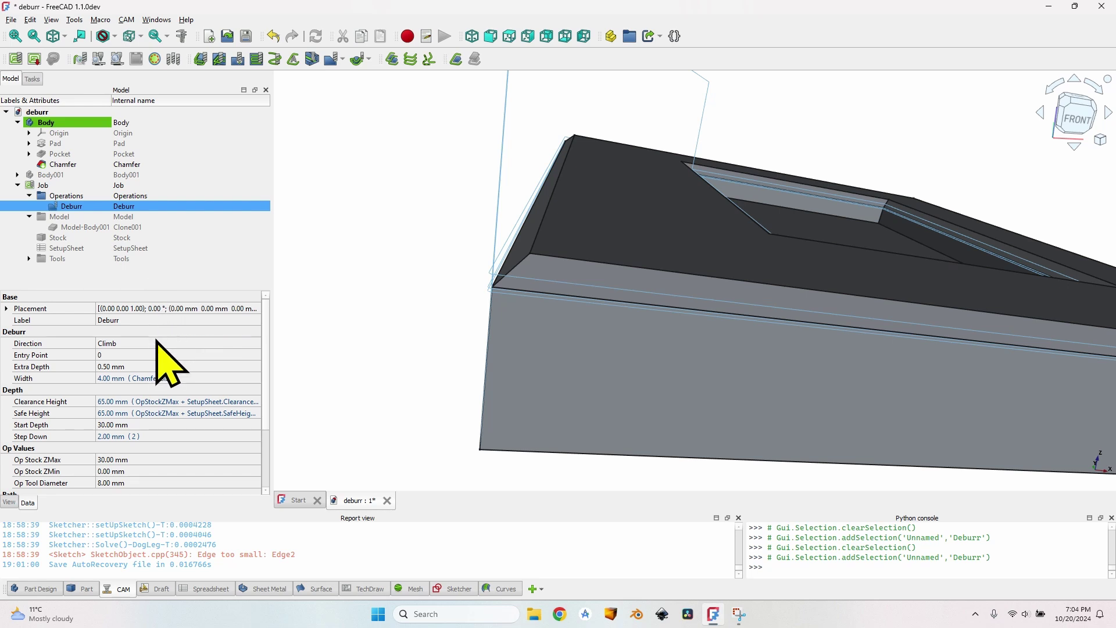
pyautogui.doubleClick(108, 206)
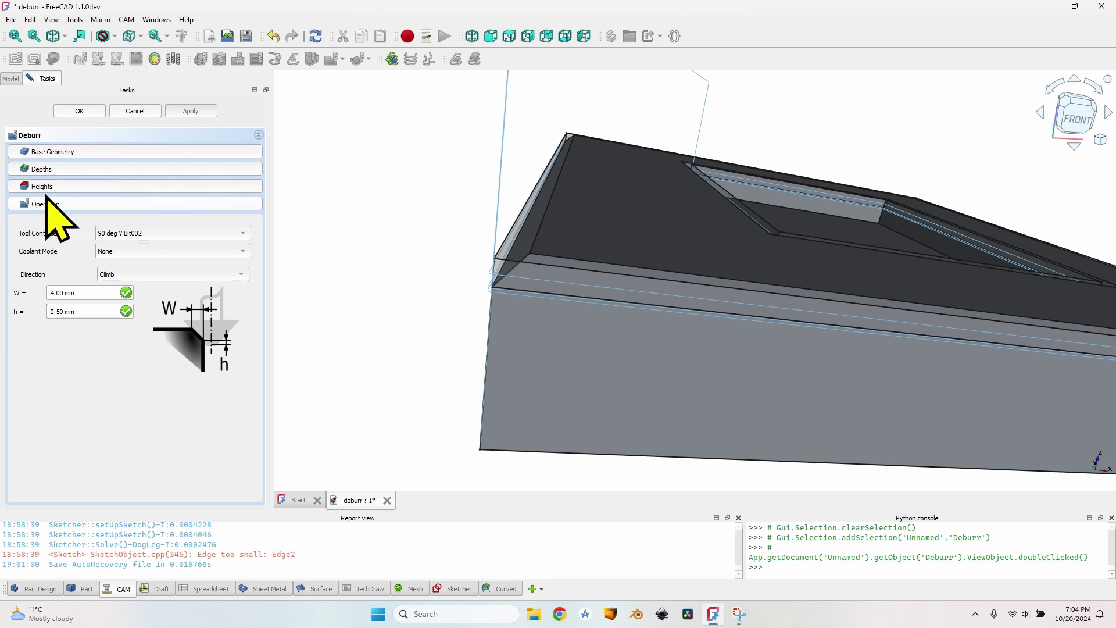
pyautogui.click(136, 110)
pyautogui.moveTo(588, 212); pyautogui.dragTo(516, 204, button='middle')
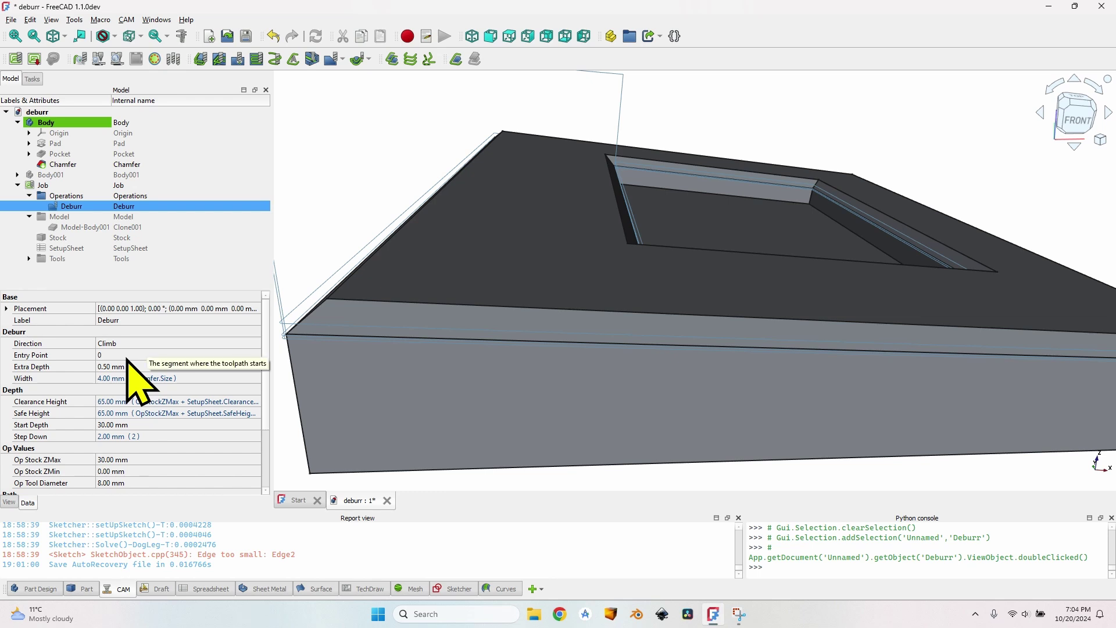
# Step: Set the Deburr Entry Point to 2 and inspect the path around the pocket corner
pyautogui.click(126, 355)
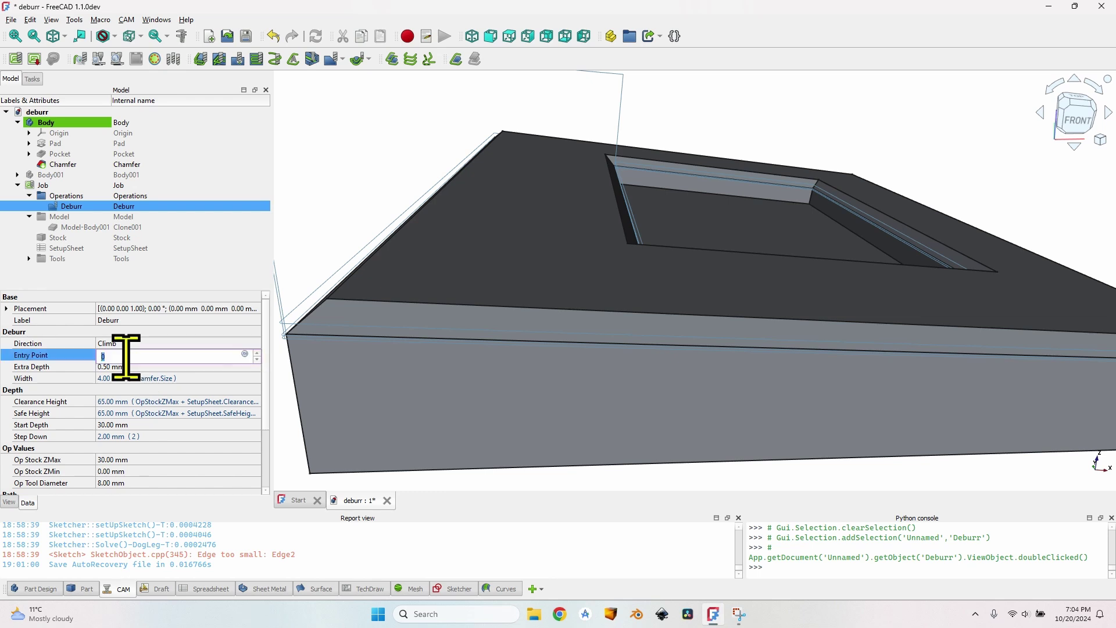
pyautogui.scroll(1, 124, 361)
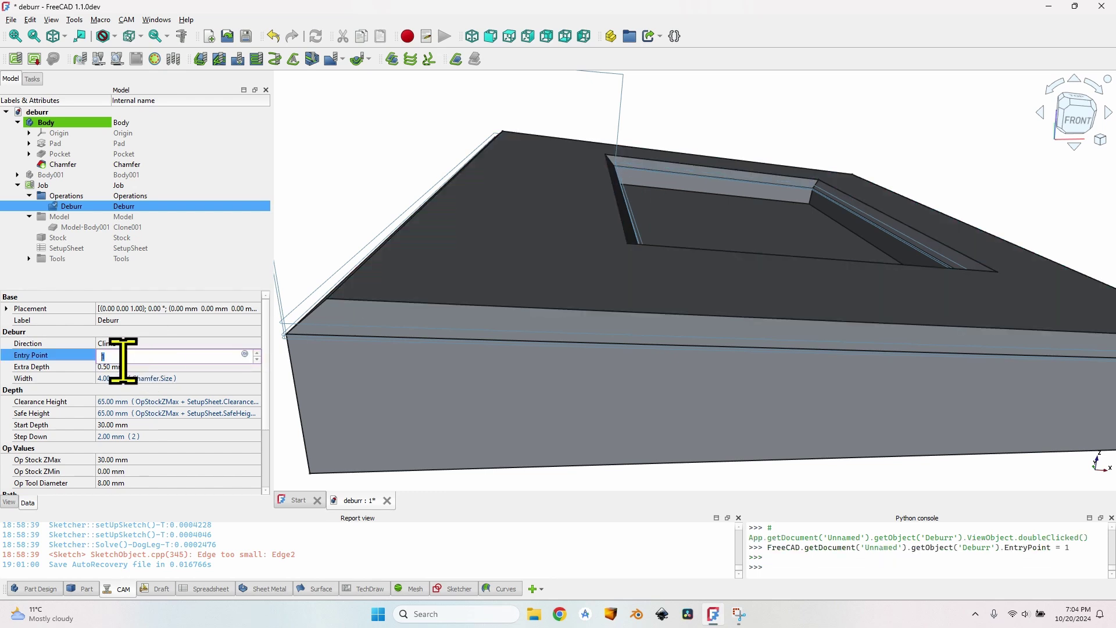
pyautogui.click(336, 237)
pyautogui.scroll(-3, 584, 206)
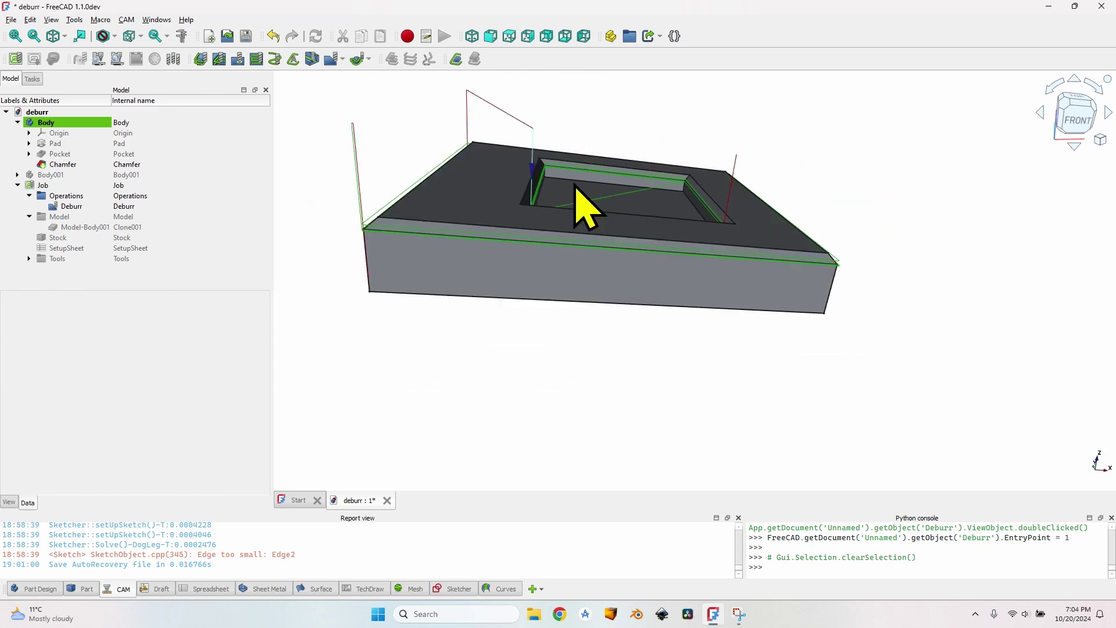
pyautogui.moveTo(581, 203); pyautogui.dragTo(453, 274, button='middle')
pyautogui.click(81, 207)
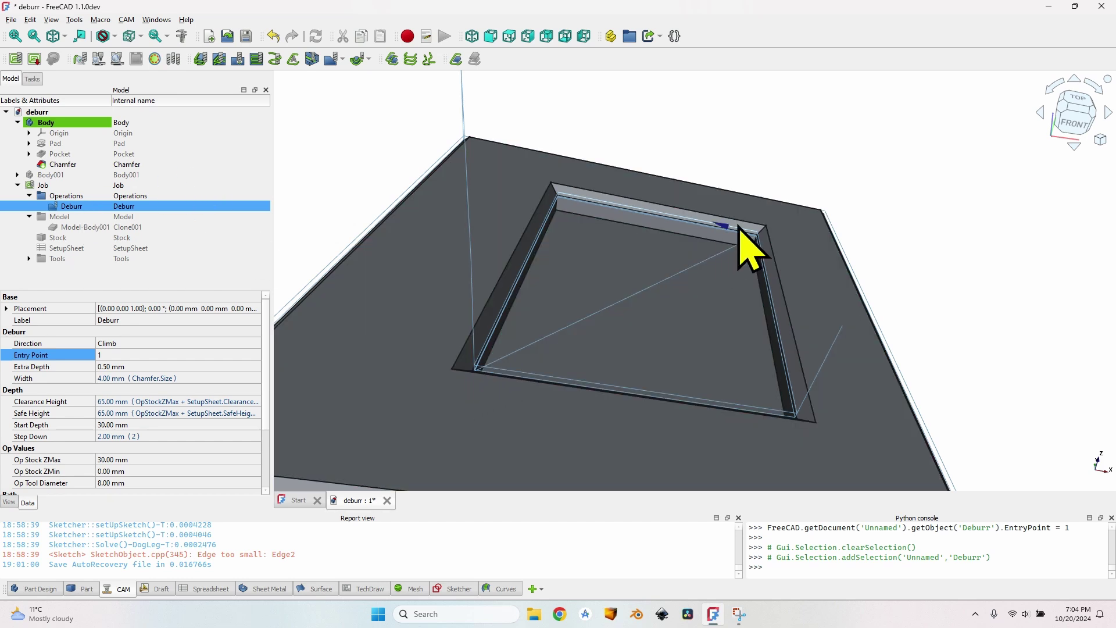
pyautogui.click(128, 356)
pyautogui.scroll(1, 128, 356)
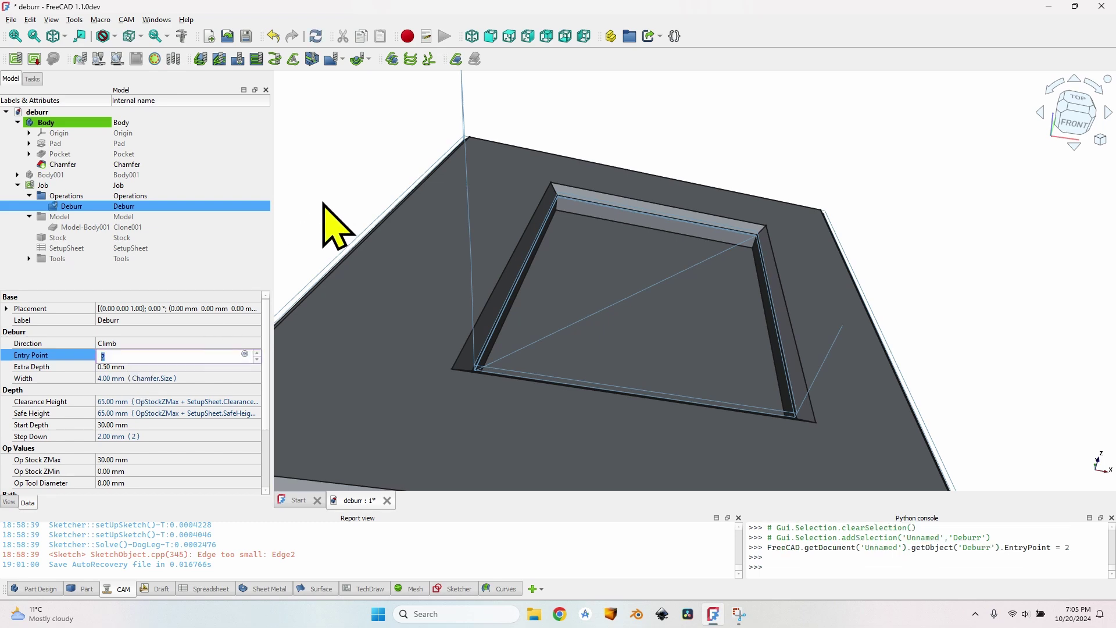
pyautogui.click(325, 198)
pyautogui.scroll(3, 601, 262)
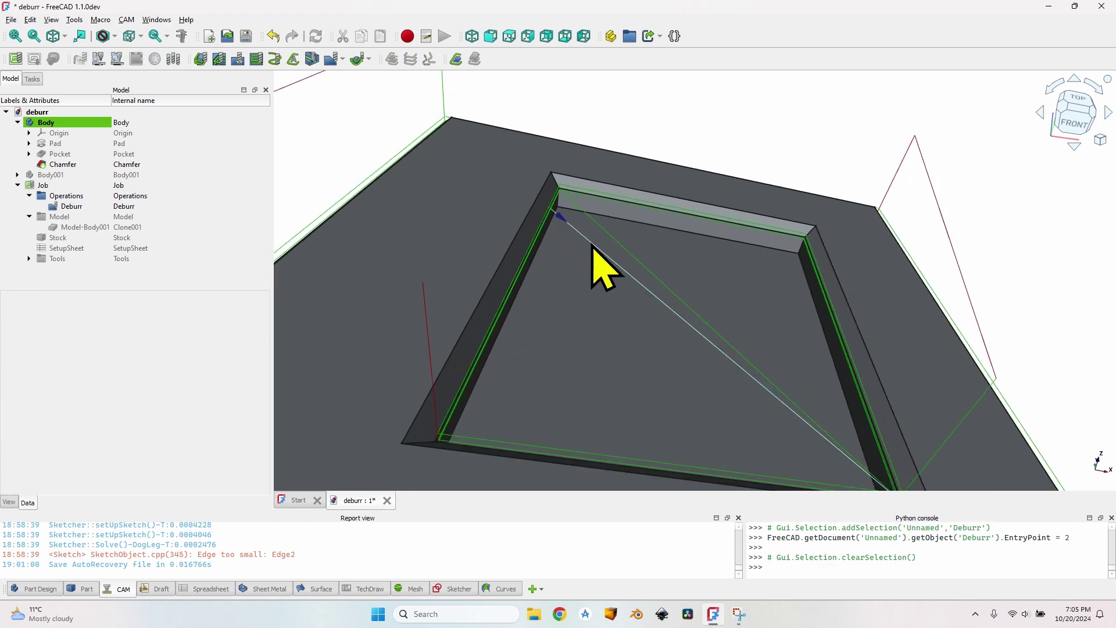
pyautogui.moveTo(601, 262)
pyautogui.mouseDown(button='middle')
pyautogui.moveTo(585, 211)
pyautogui.moveTo(613, 244)
pyautogui.mouseUp(button='middle')
pyautogui.scroll(-4, 574, 225)
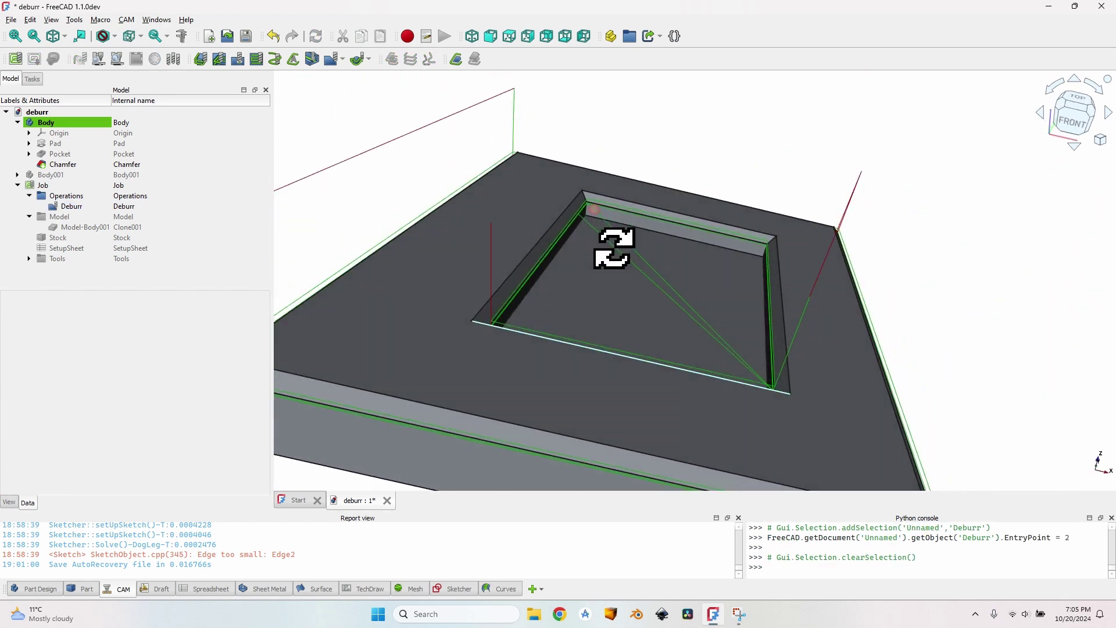
pyautogui.scroll(-2, 622, 276)
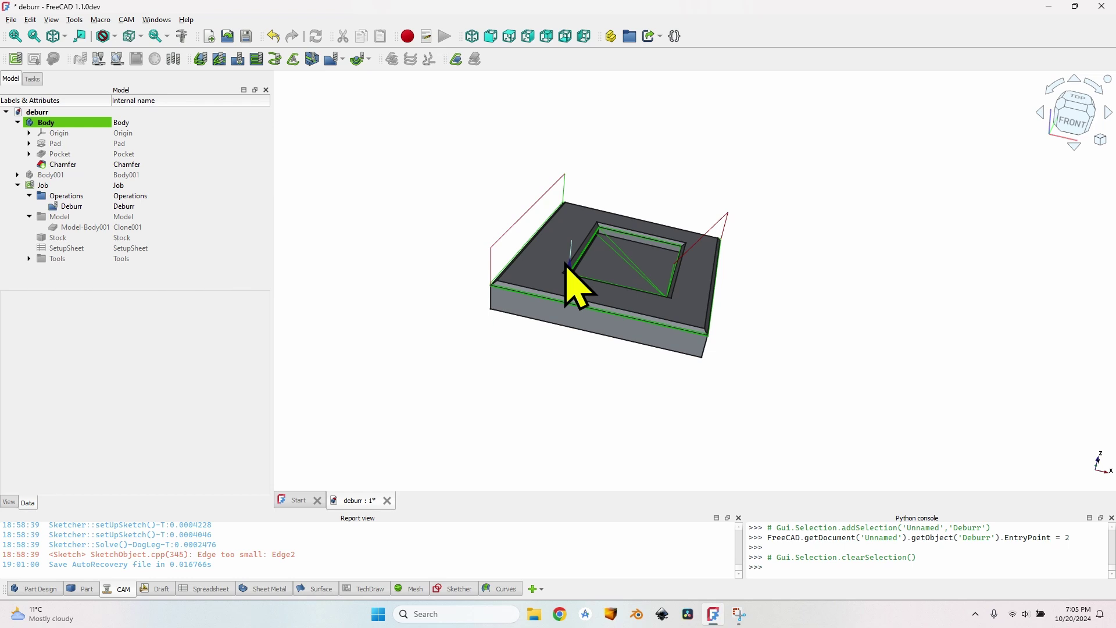
pyautogui.scroll(3, 598, 236)
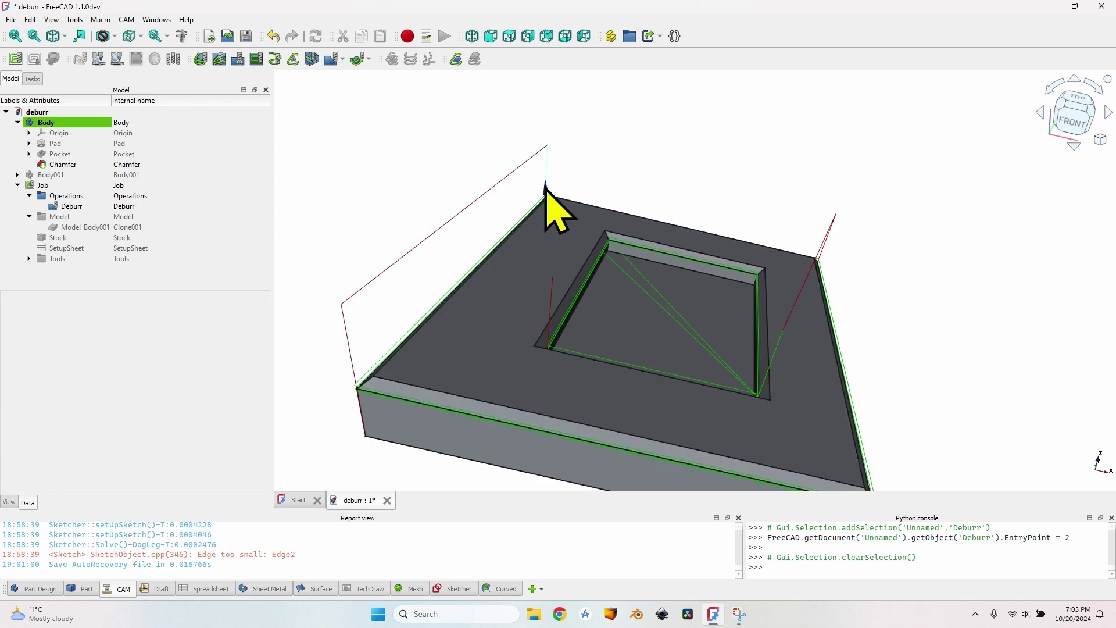
pyautogui.scroll(-5, 802, 431)
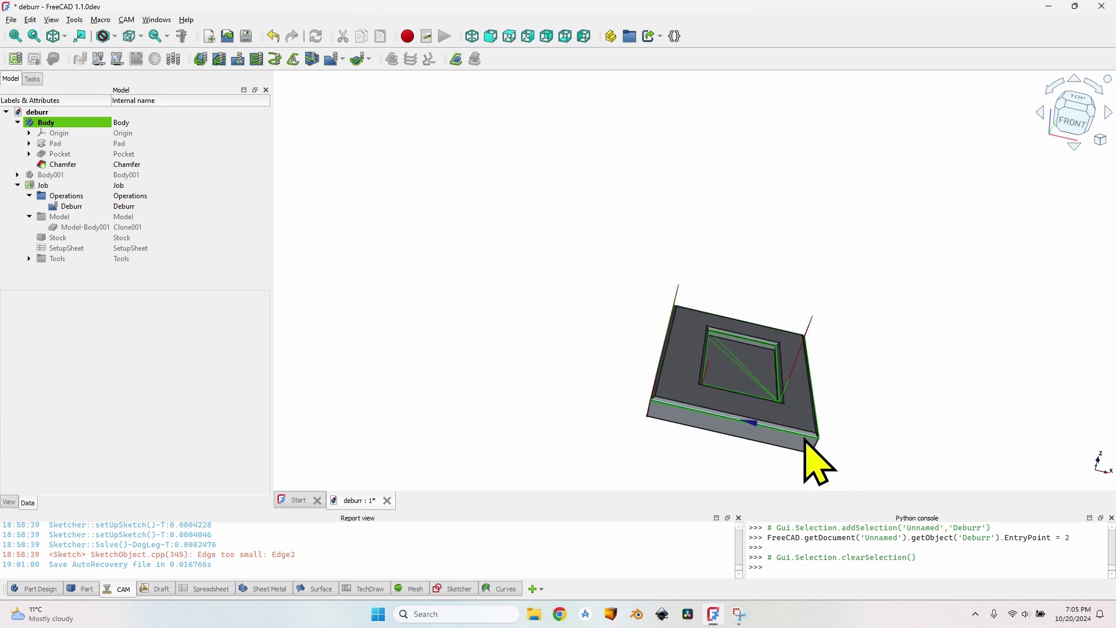
# Step: Change the Deburr Entry Point to 0
pyautogui.click(81, 205)
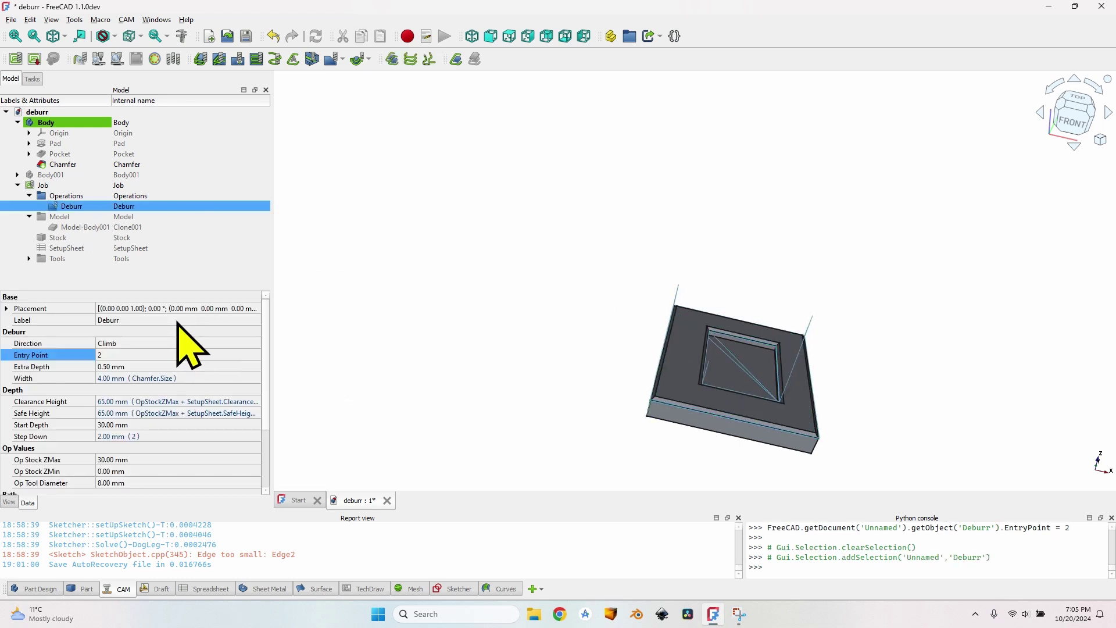
pyautogui.click(121, 354)
pyautogui.scroll(-2, 120, 355)
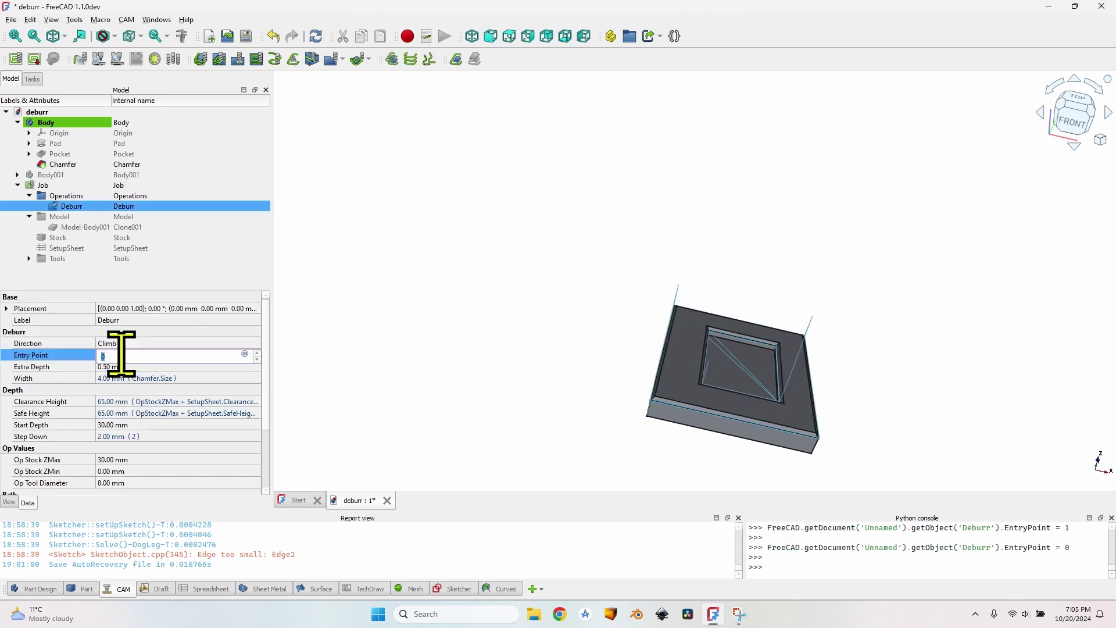
pyautogui.click(56, 401)
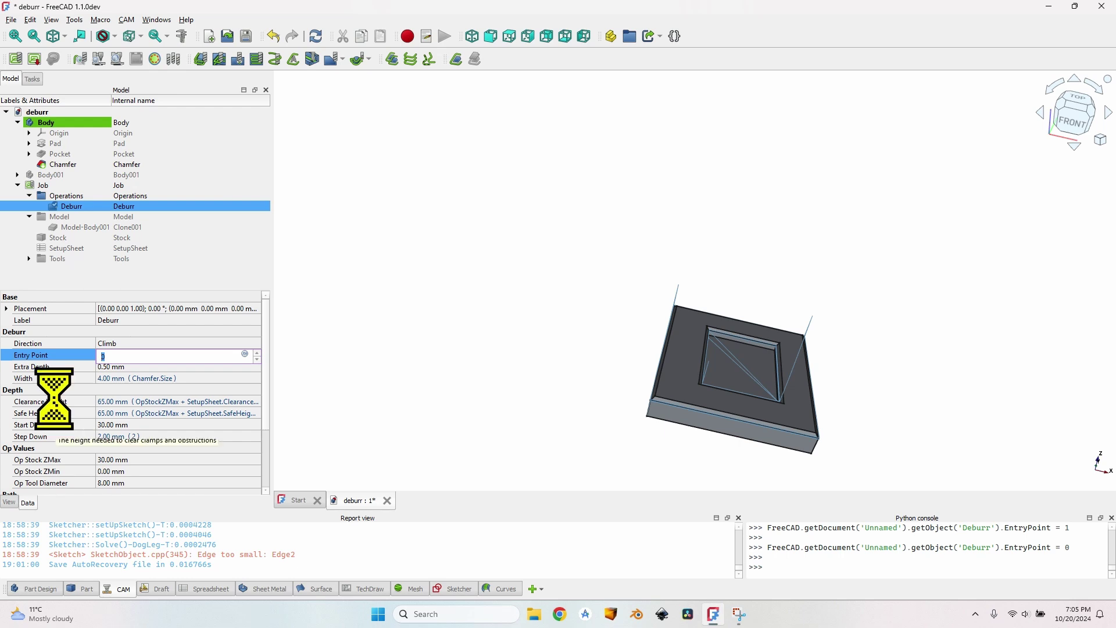
pyautogui.scroll(5, 673, 369)
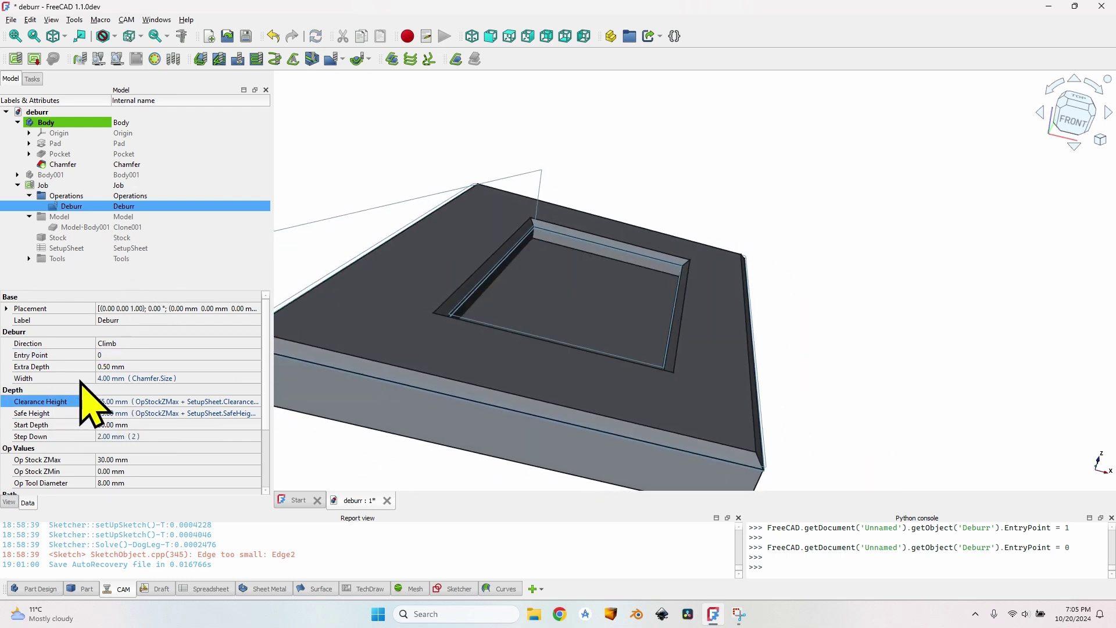
# Step: Confirm Climb as the Deburr cutting direction, apply it, and close the settings
pyautogui.scroll(-3, 230, 436)
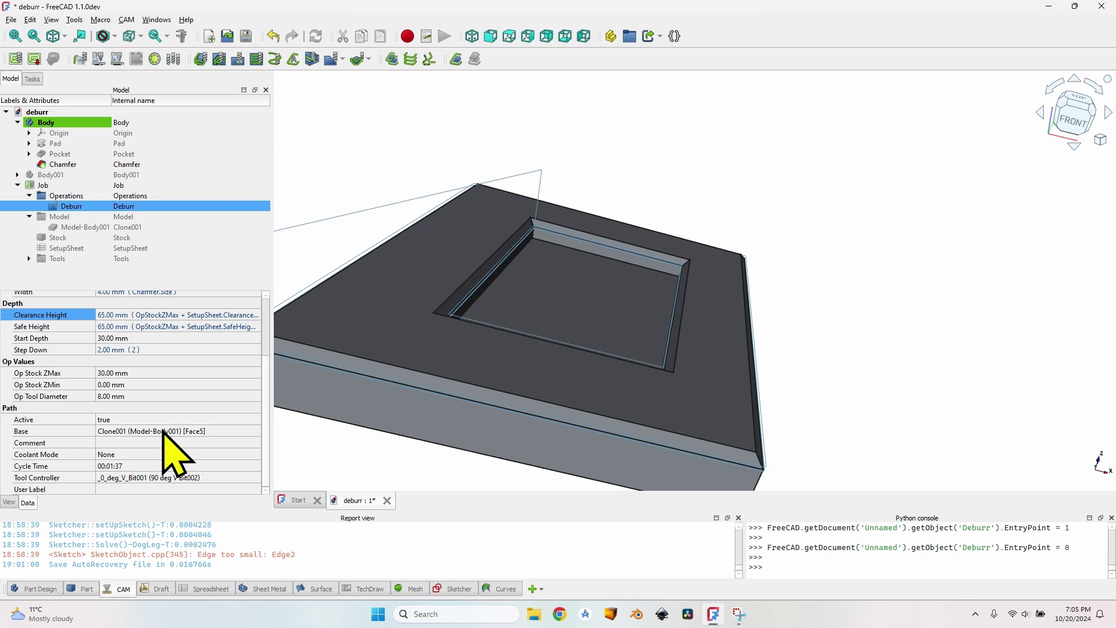
pyautogui.doubleClick(509, 415)
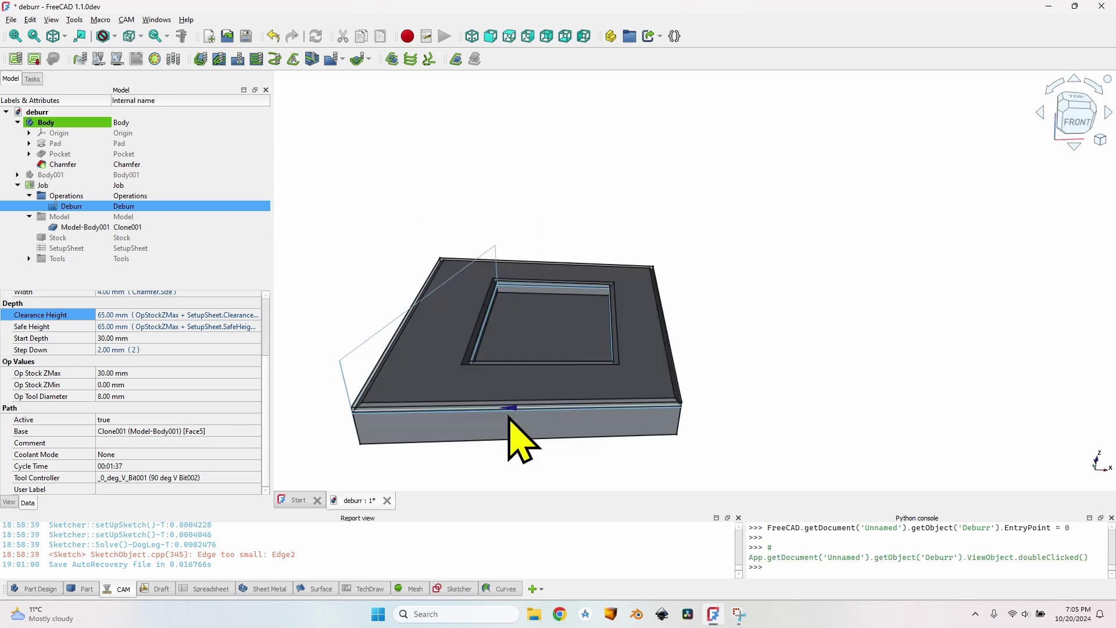
pyautogui.doubleClick(73, 206)
pyautogui.click(156, 272)
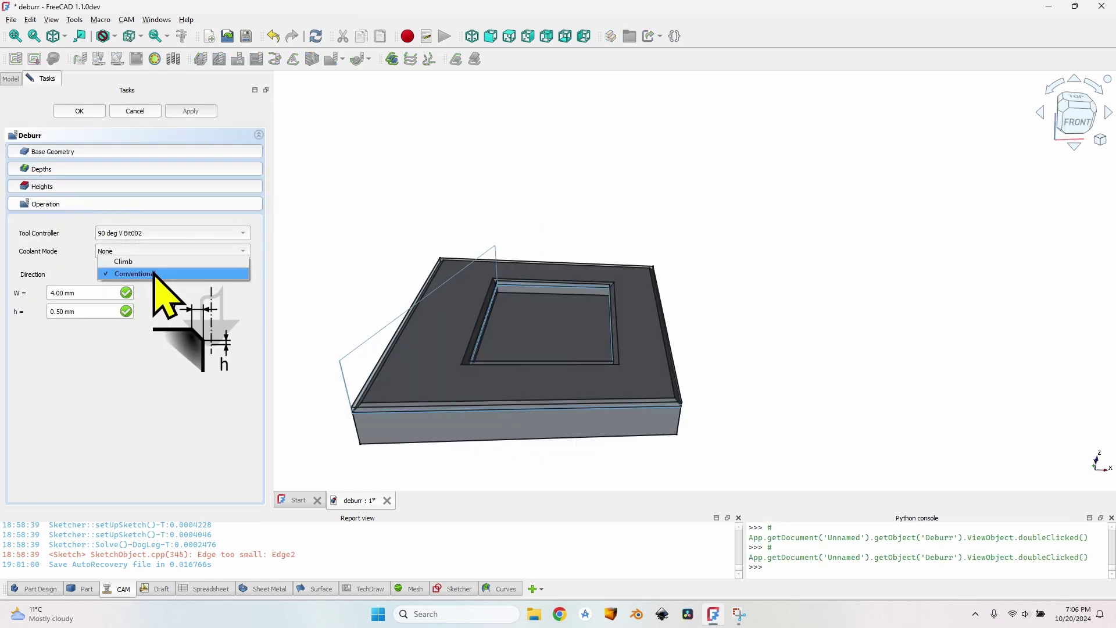
pyautogui.click(155, 263)
pyautogui.click(187, 111)
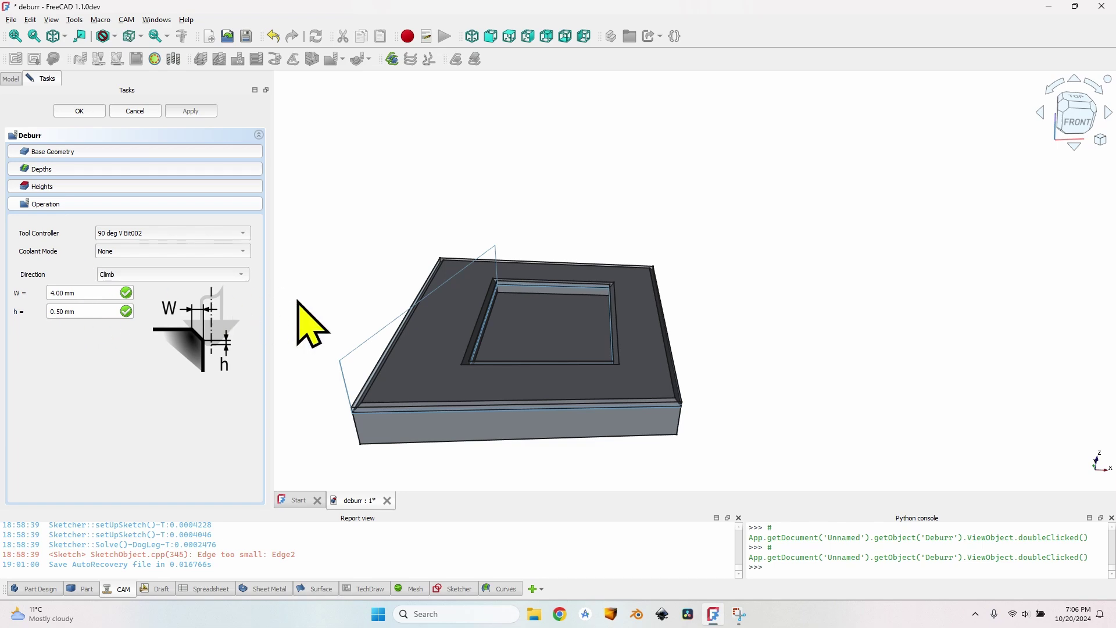
pyautogui.click(79, 111)
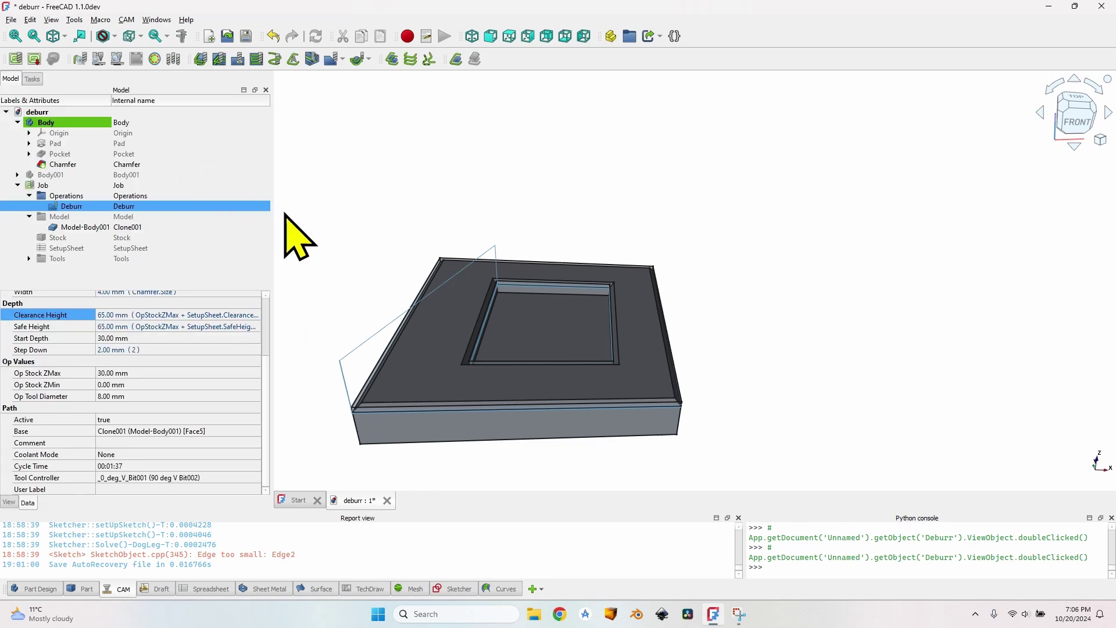
pyautogui.doubleClick(457, 402)
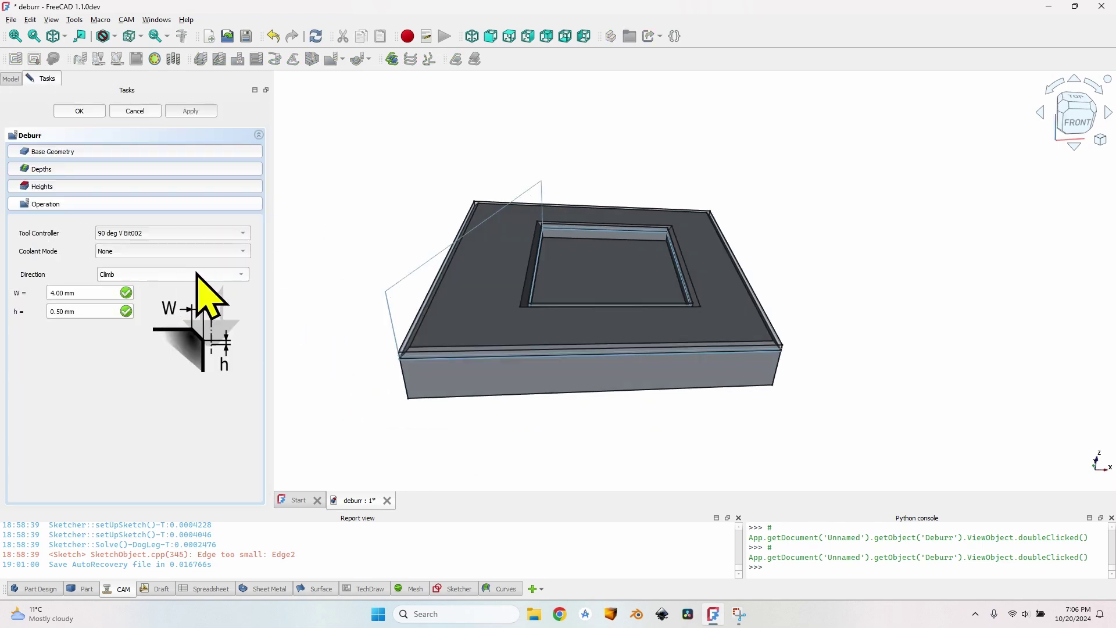
pyautogui.click(80, 111)
pyautogui.scroll(6, 568, 349)
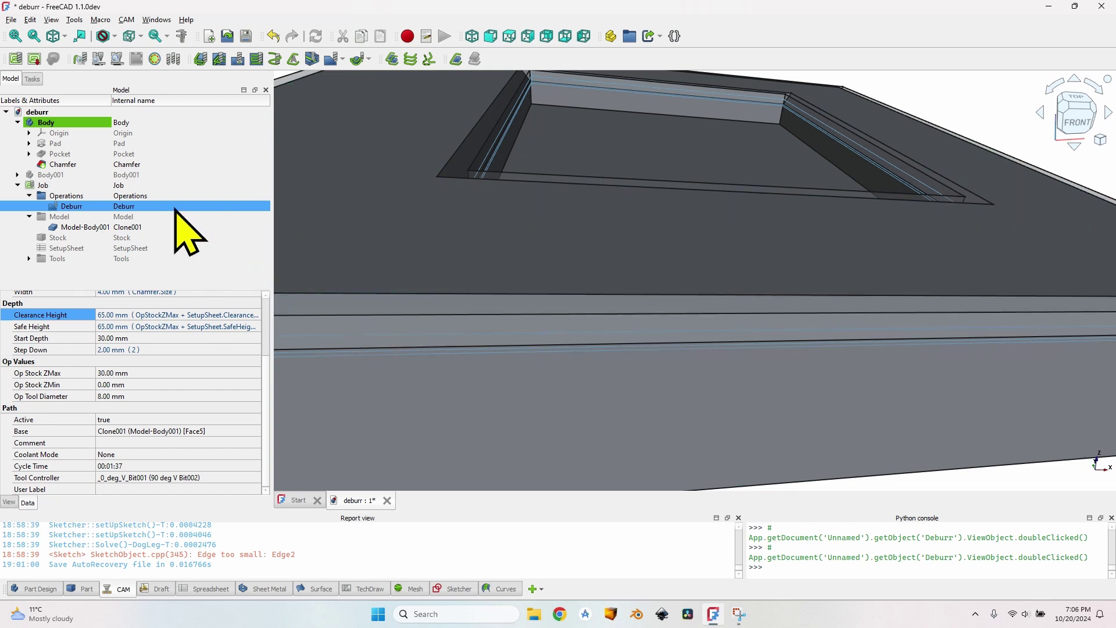
# Step: Change the Deburr operation's cutting direction to Conventional and accept
pyautogui.doubleClick(127, 207)
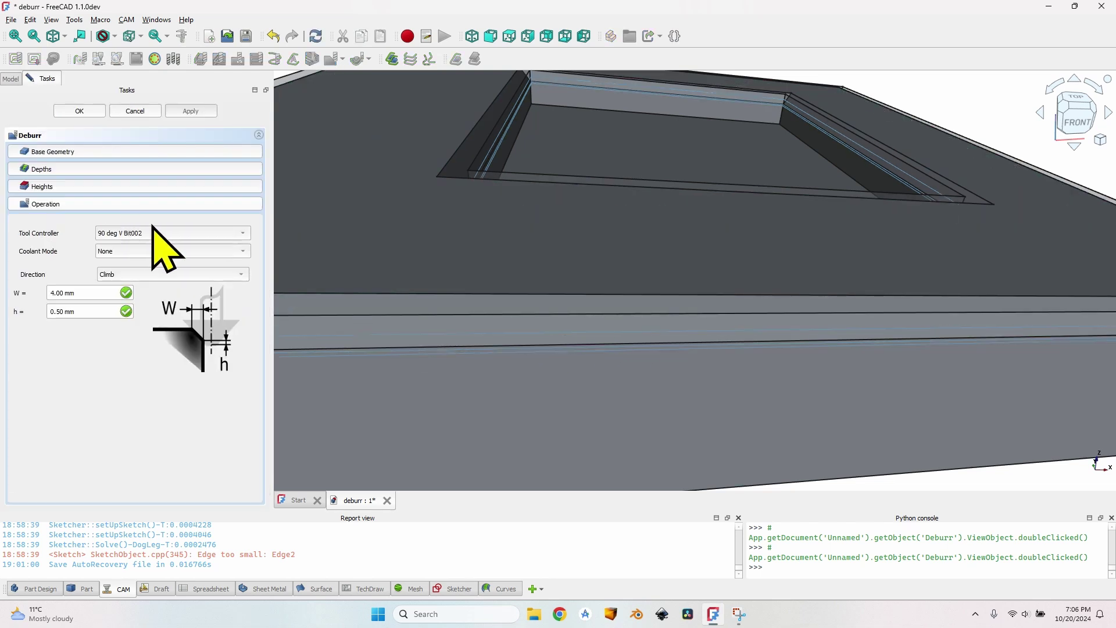
pyautogui.click(147, 275)
pyautogui.click(152, 286)
pyautogui.click(61, 110)
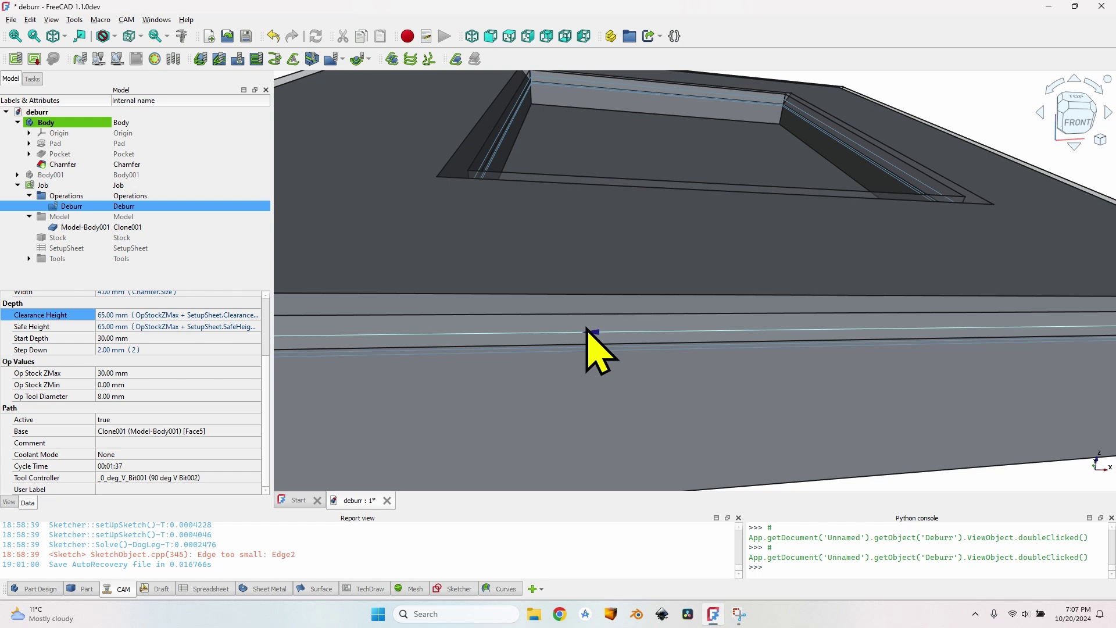
pyautogui.scroll(-5, 587, 331)
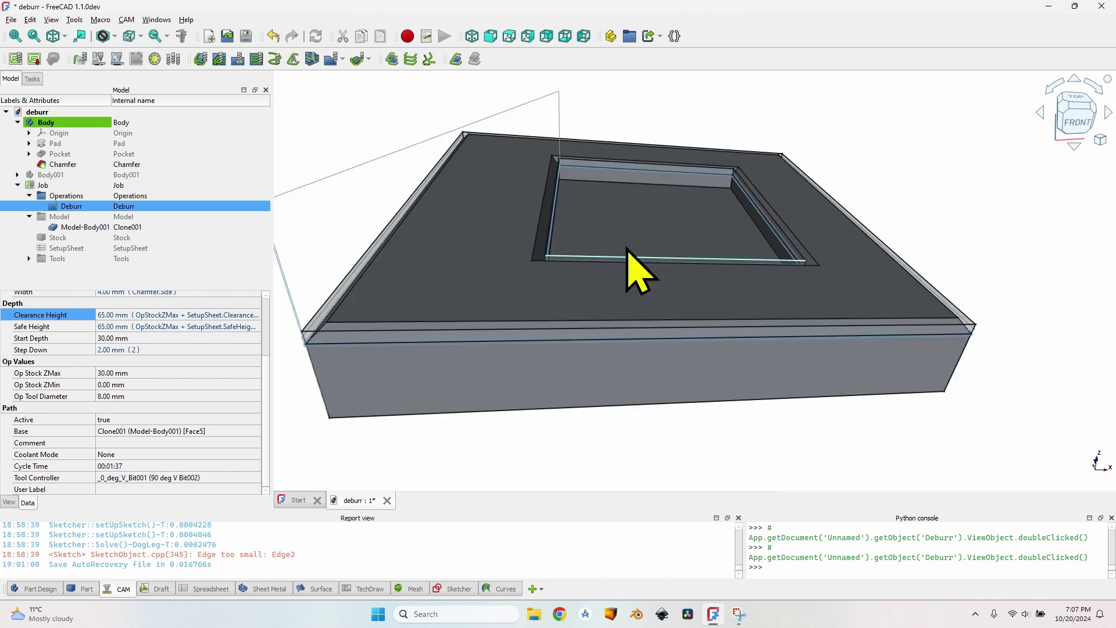